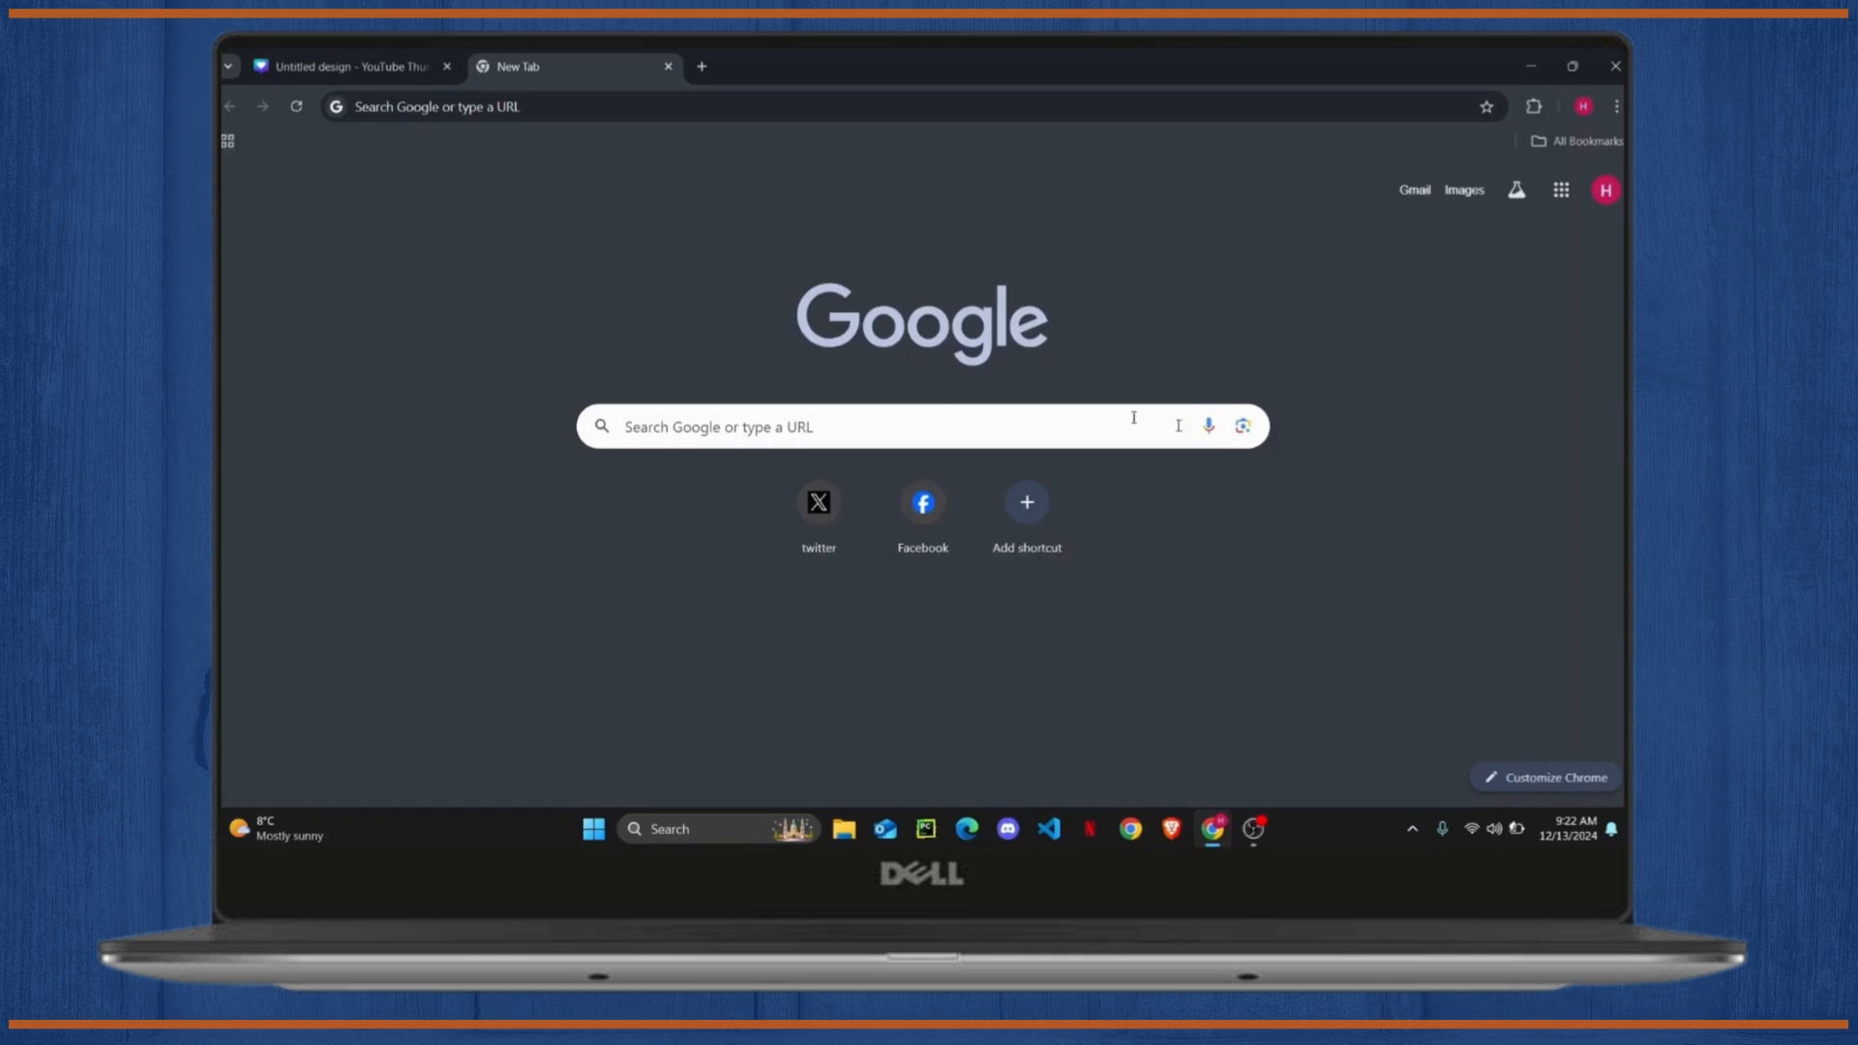
# Step: Switch to the Canva YouTube thumbnail design, place the pink ocean waves photo on the blank page, and enlarge it to cover the page
pyautogui.click(403, 55)
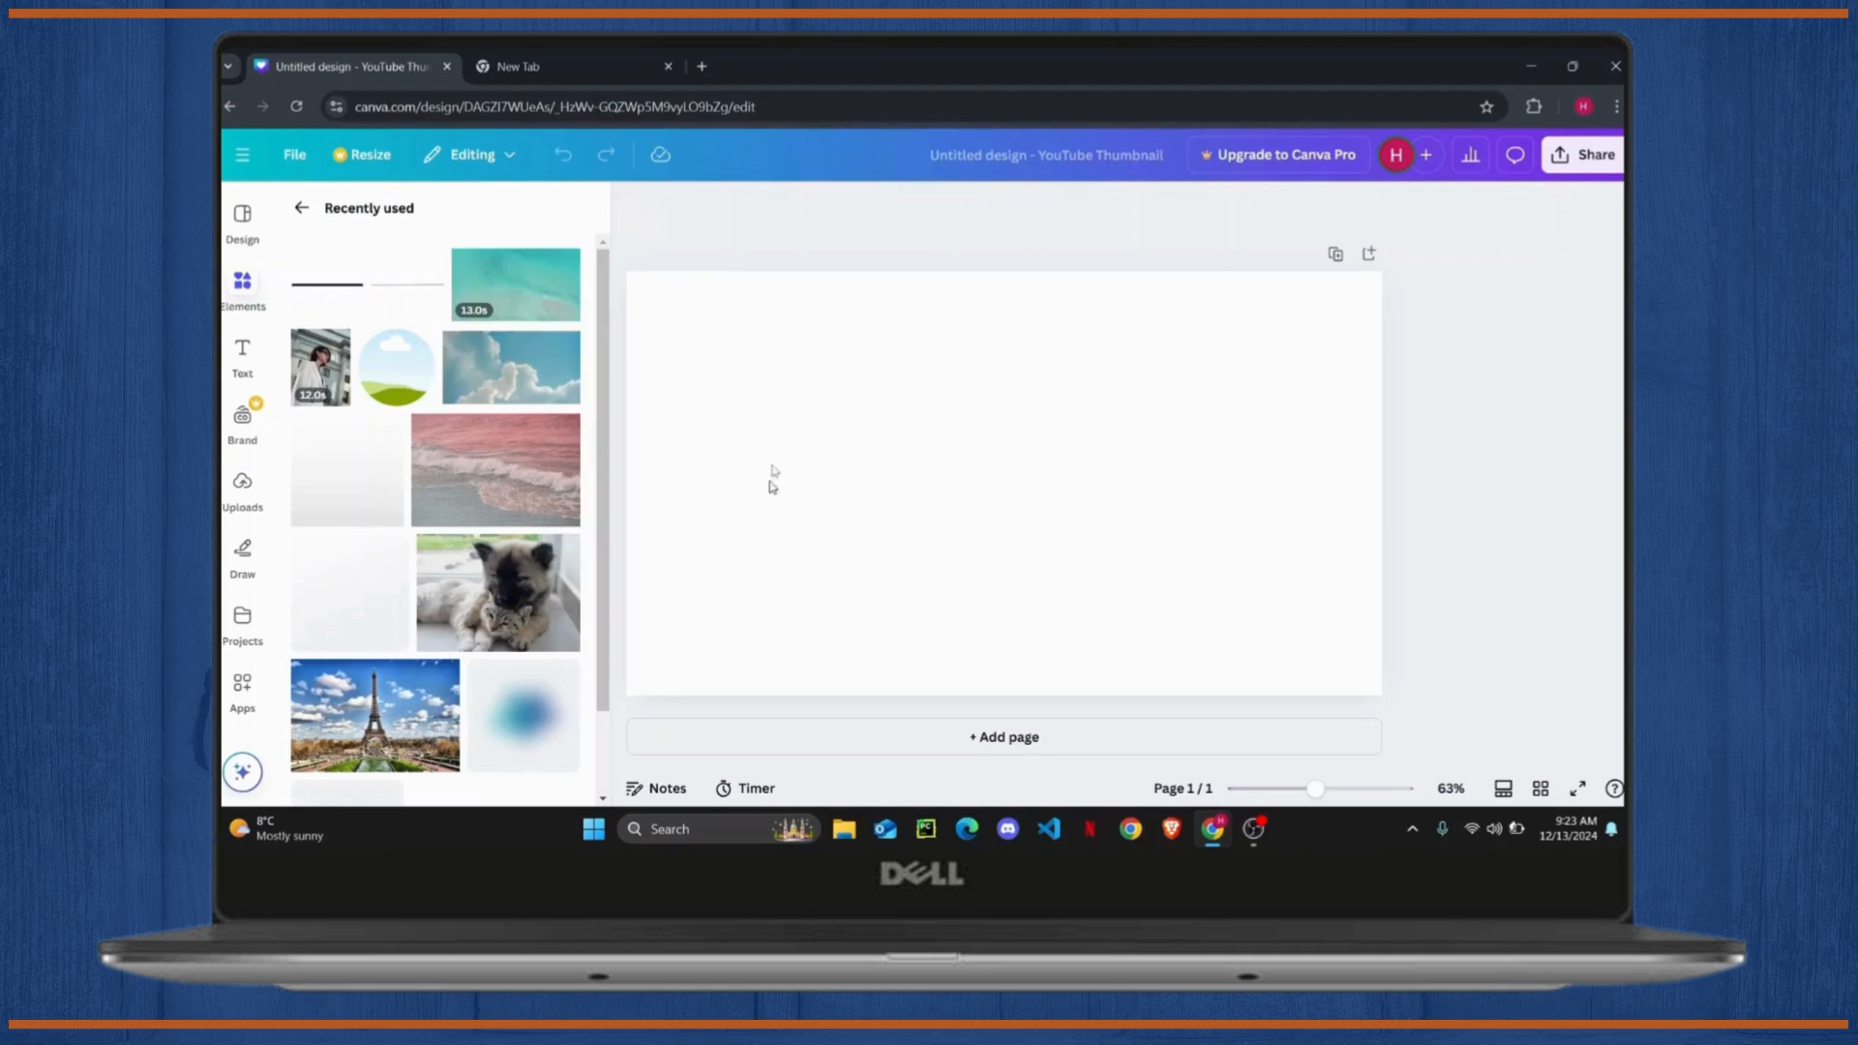
pyautogui.moveTo(519, 444); pyautogui.dragTo(857, 346)
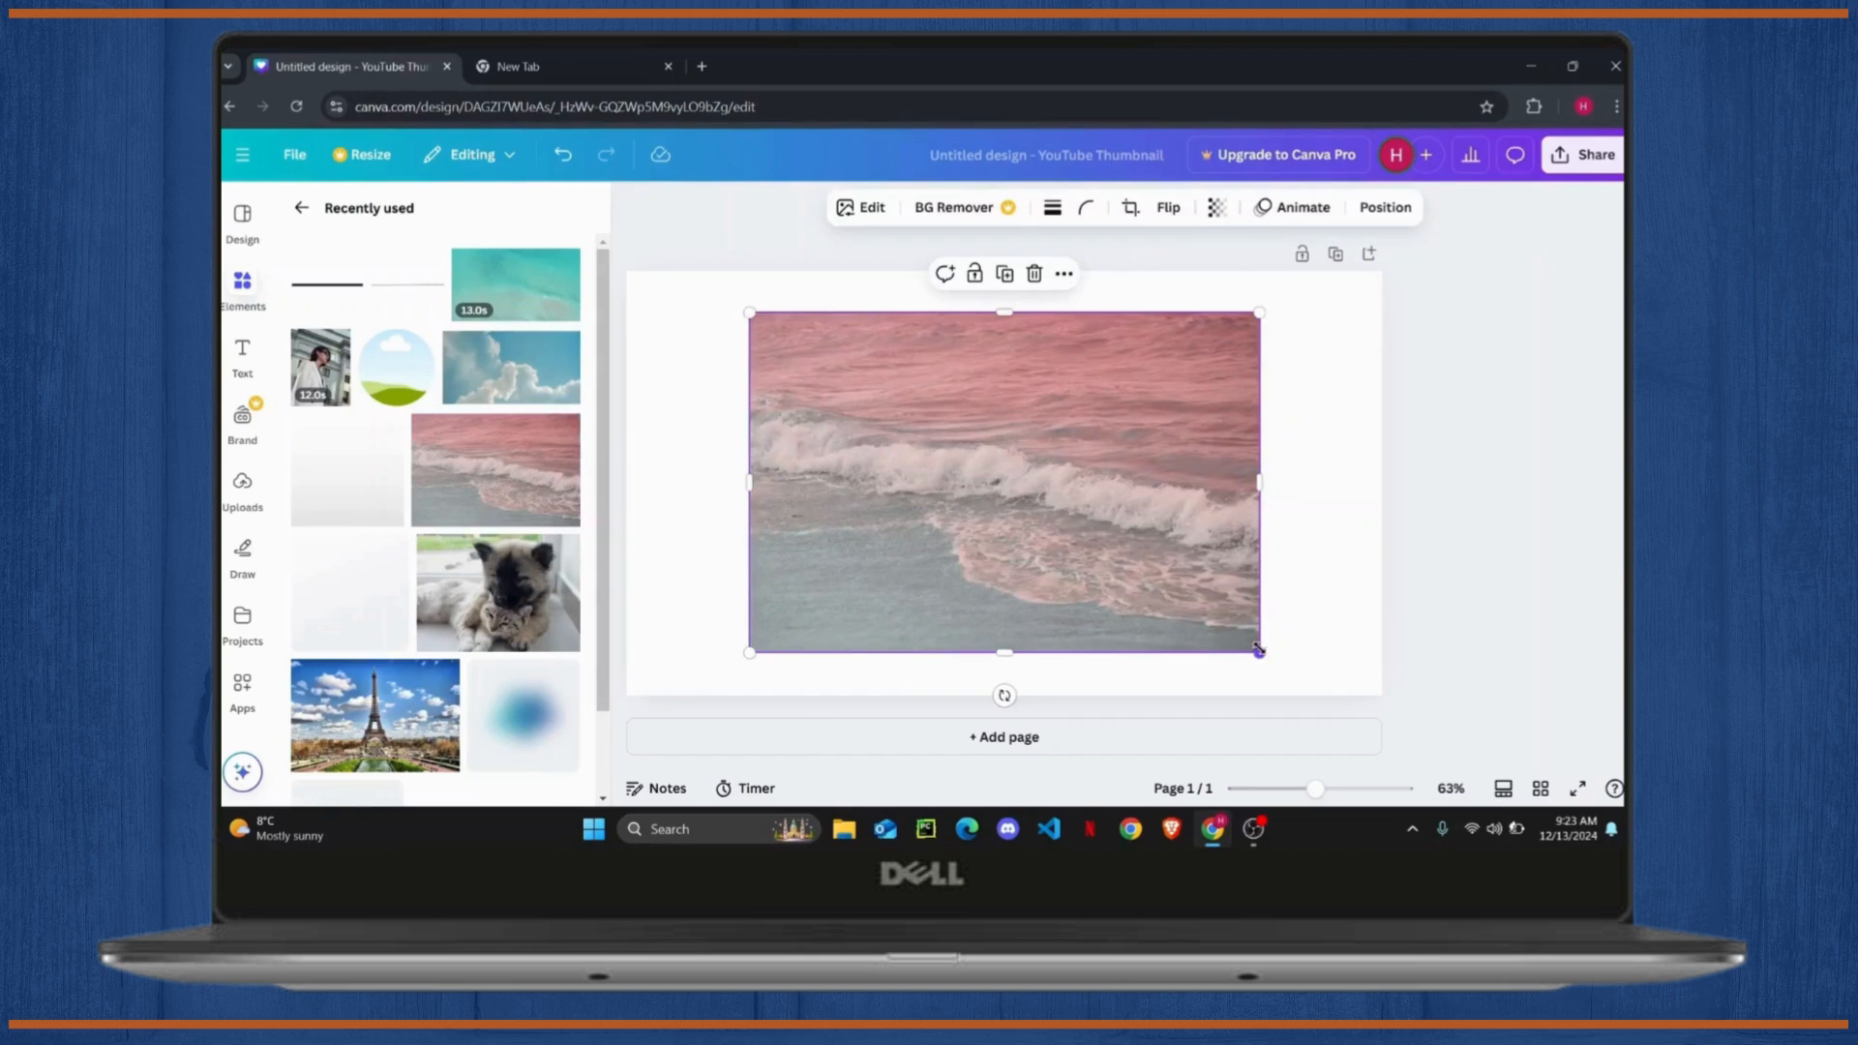
pyautogui.moveTo(1258, 650); pyautogui.dragTo(1336, 693)
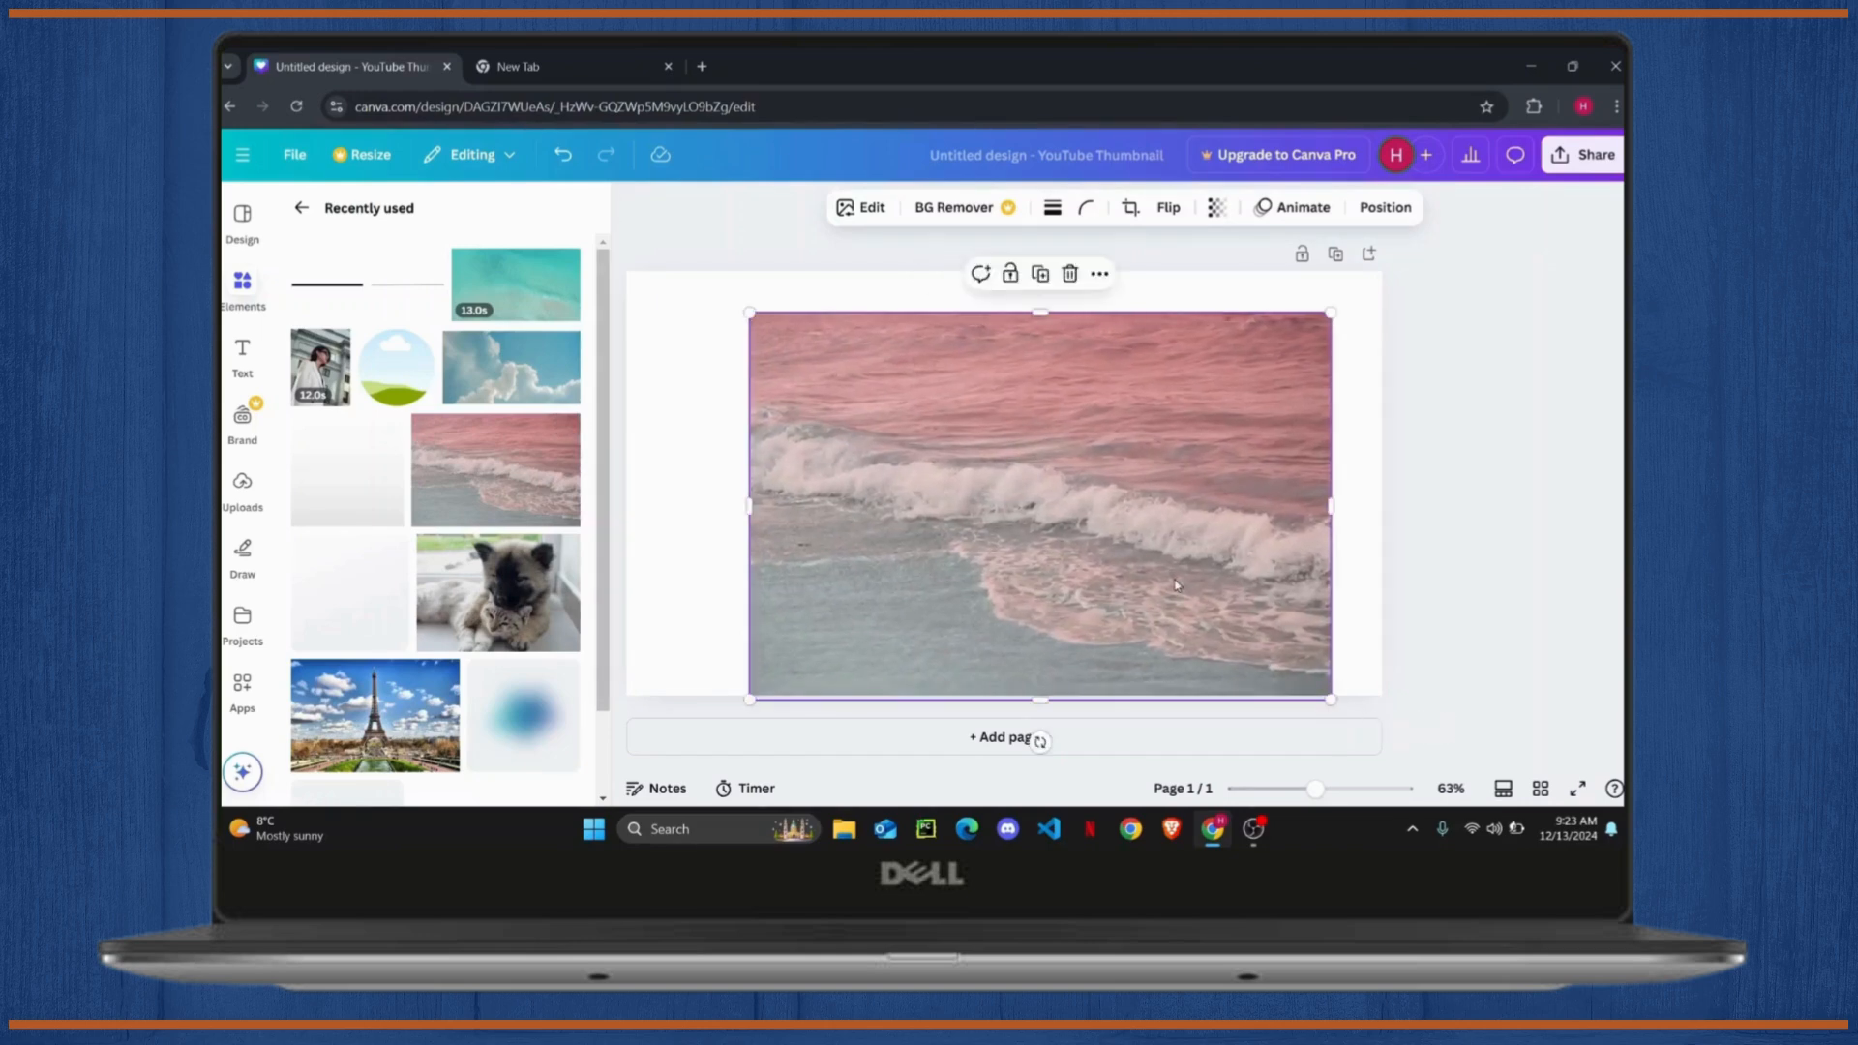
pyautogui.moveTo(1055, 517)
pyautogui.mouseDown()
pyautogui.moveTo(981, 483)
pyautogui.moveTo(1042, 490)
pyautogui.moveTo(1044, 523)
pyautogui.mouseUp()
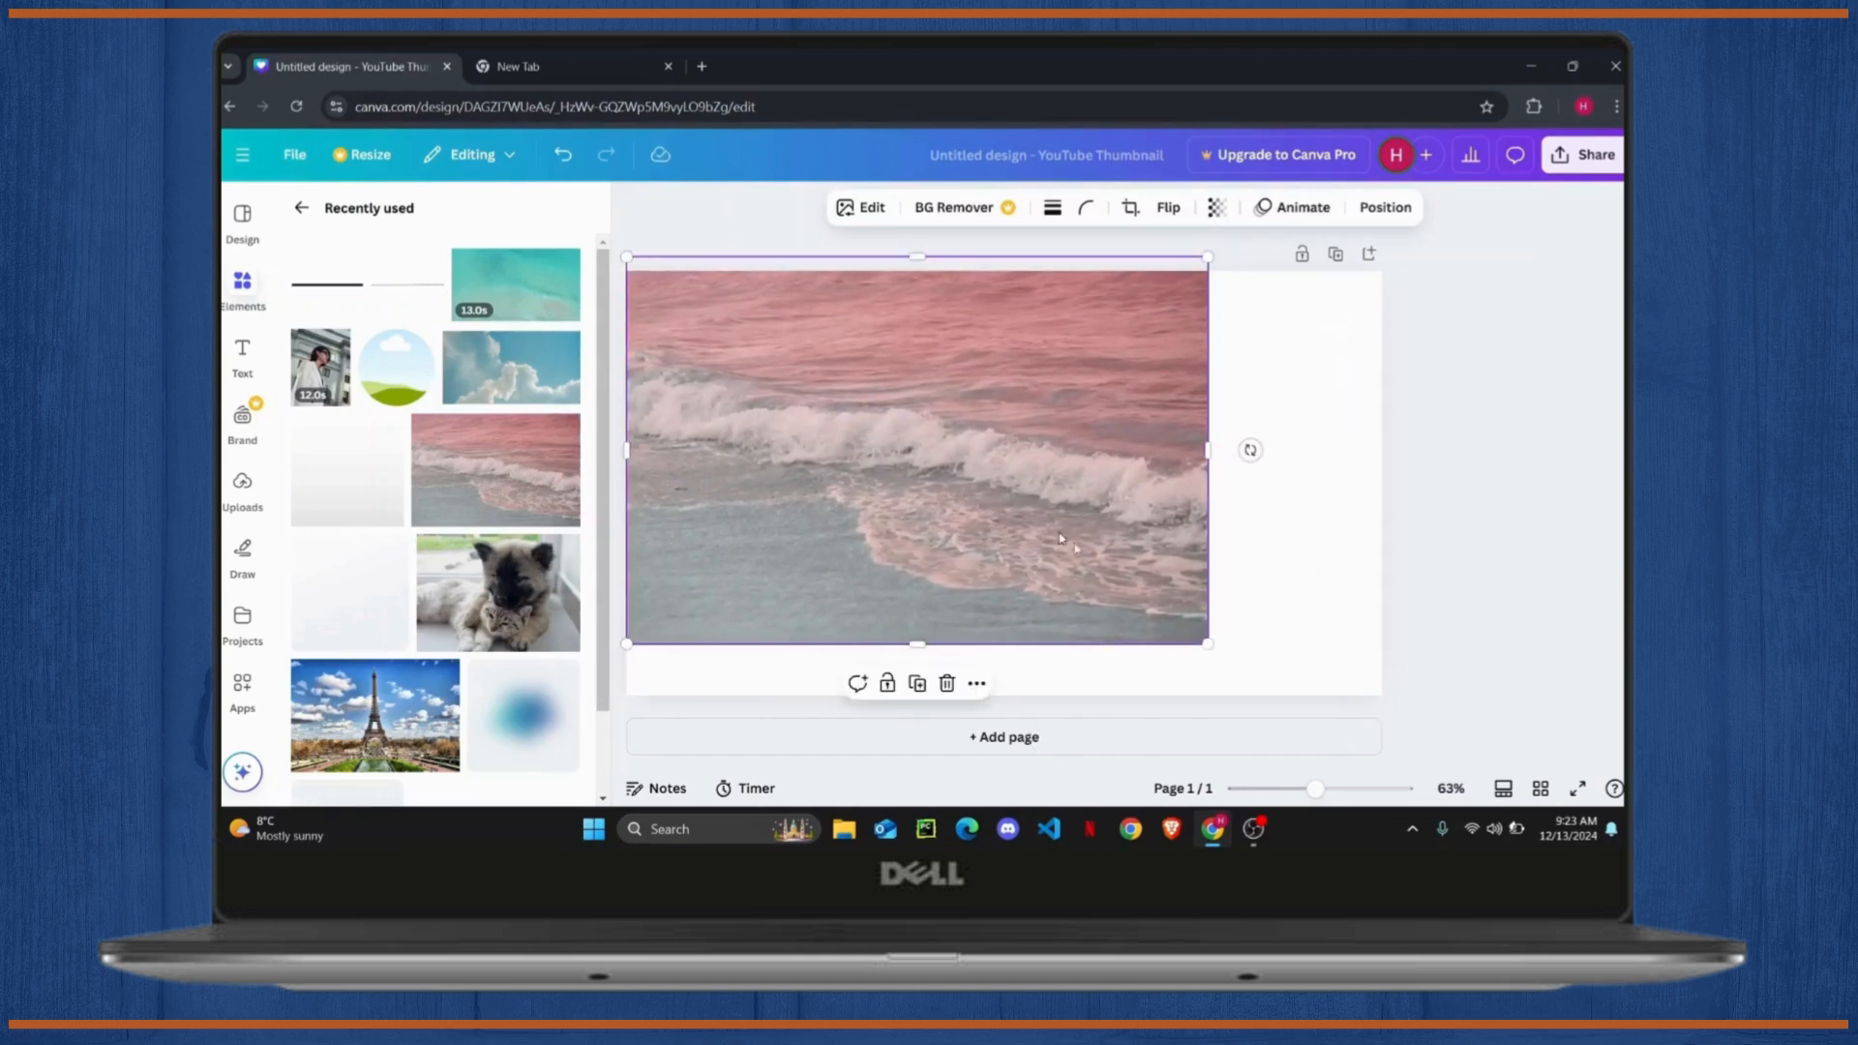
pyautogui.moveTo(1206, 645); pyautogui.dragTo(1449, 713)
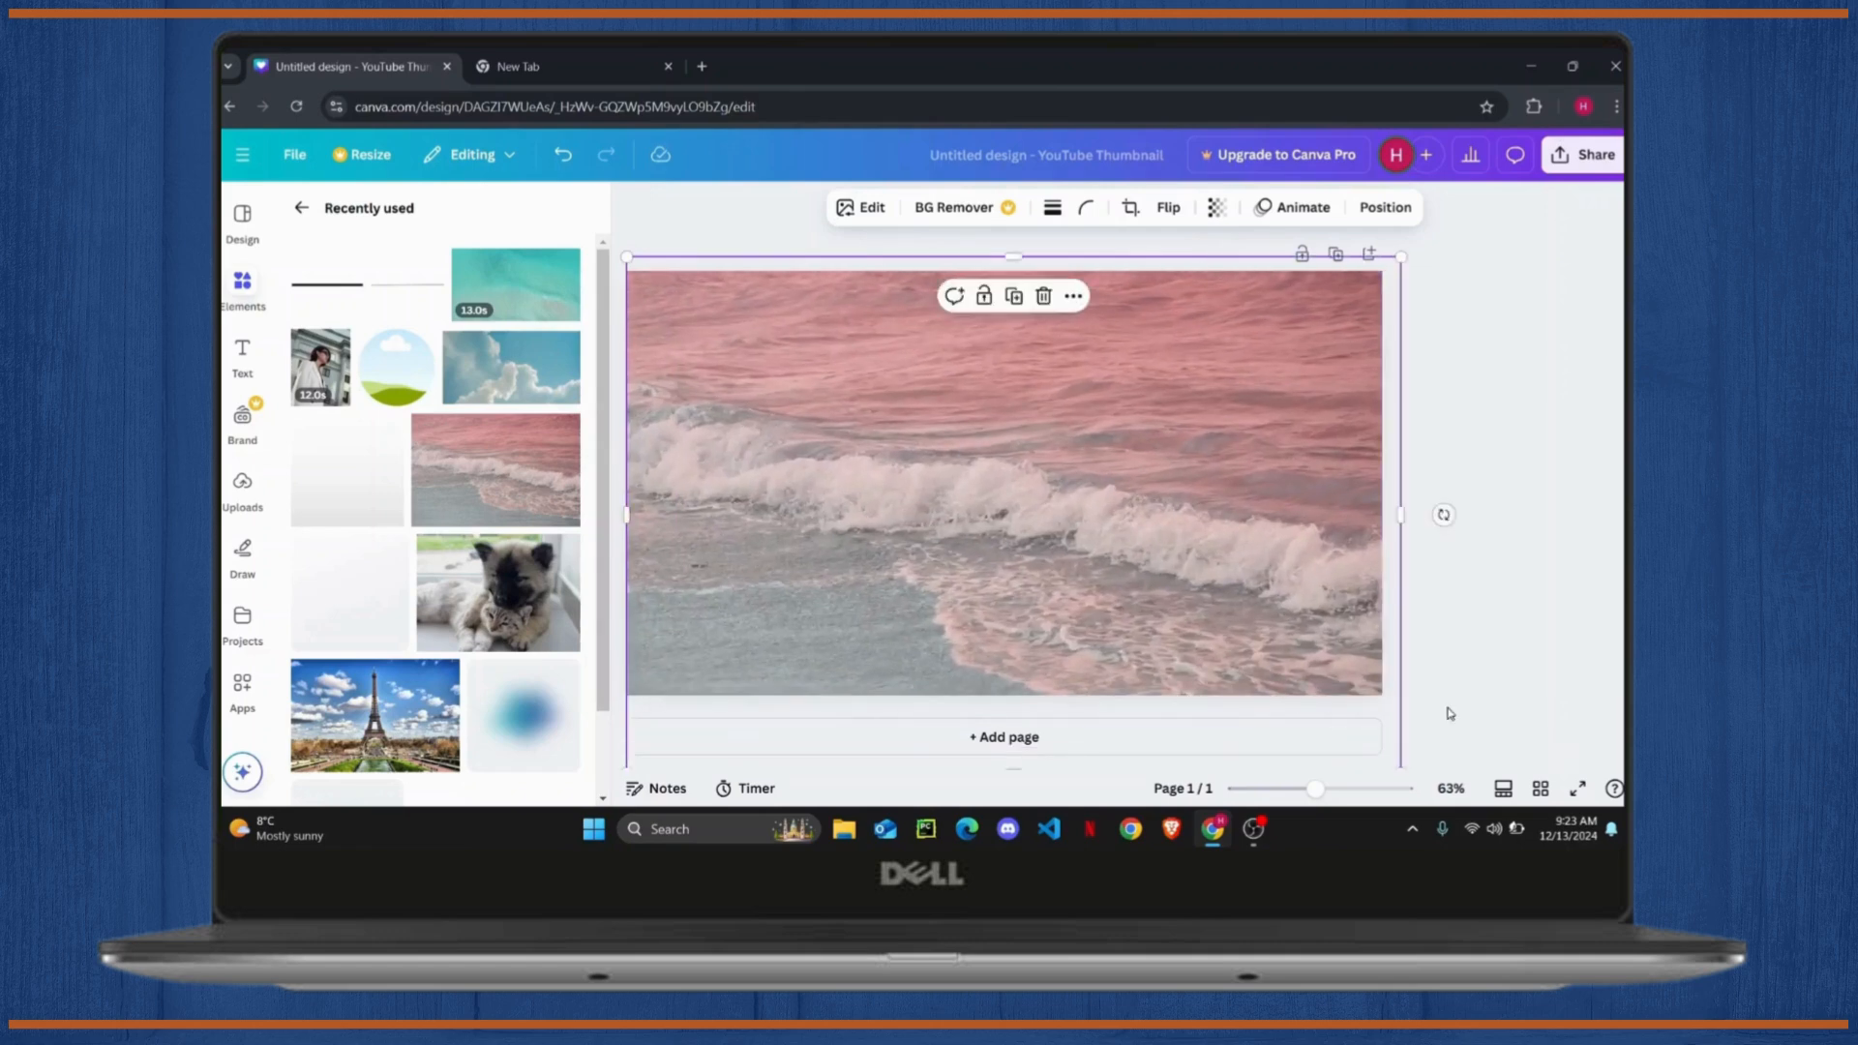
# Step: Add a second page and place the blue sky with clouds photo on it, enlarged to cover the whole page
pyautogui.click(1006, 741)
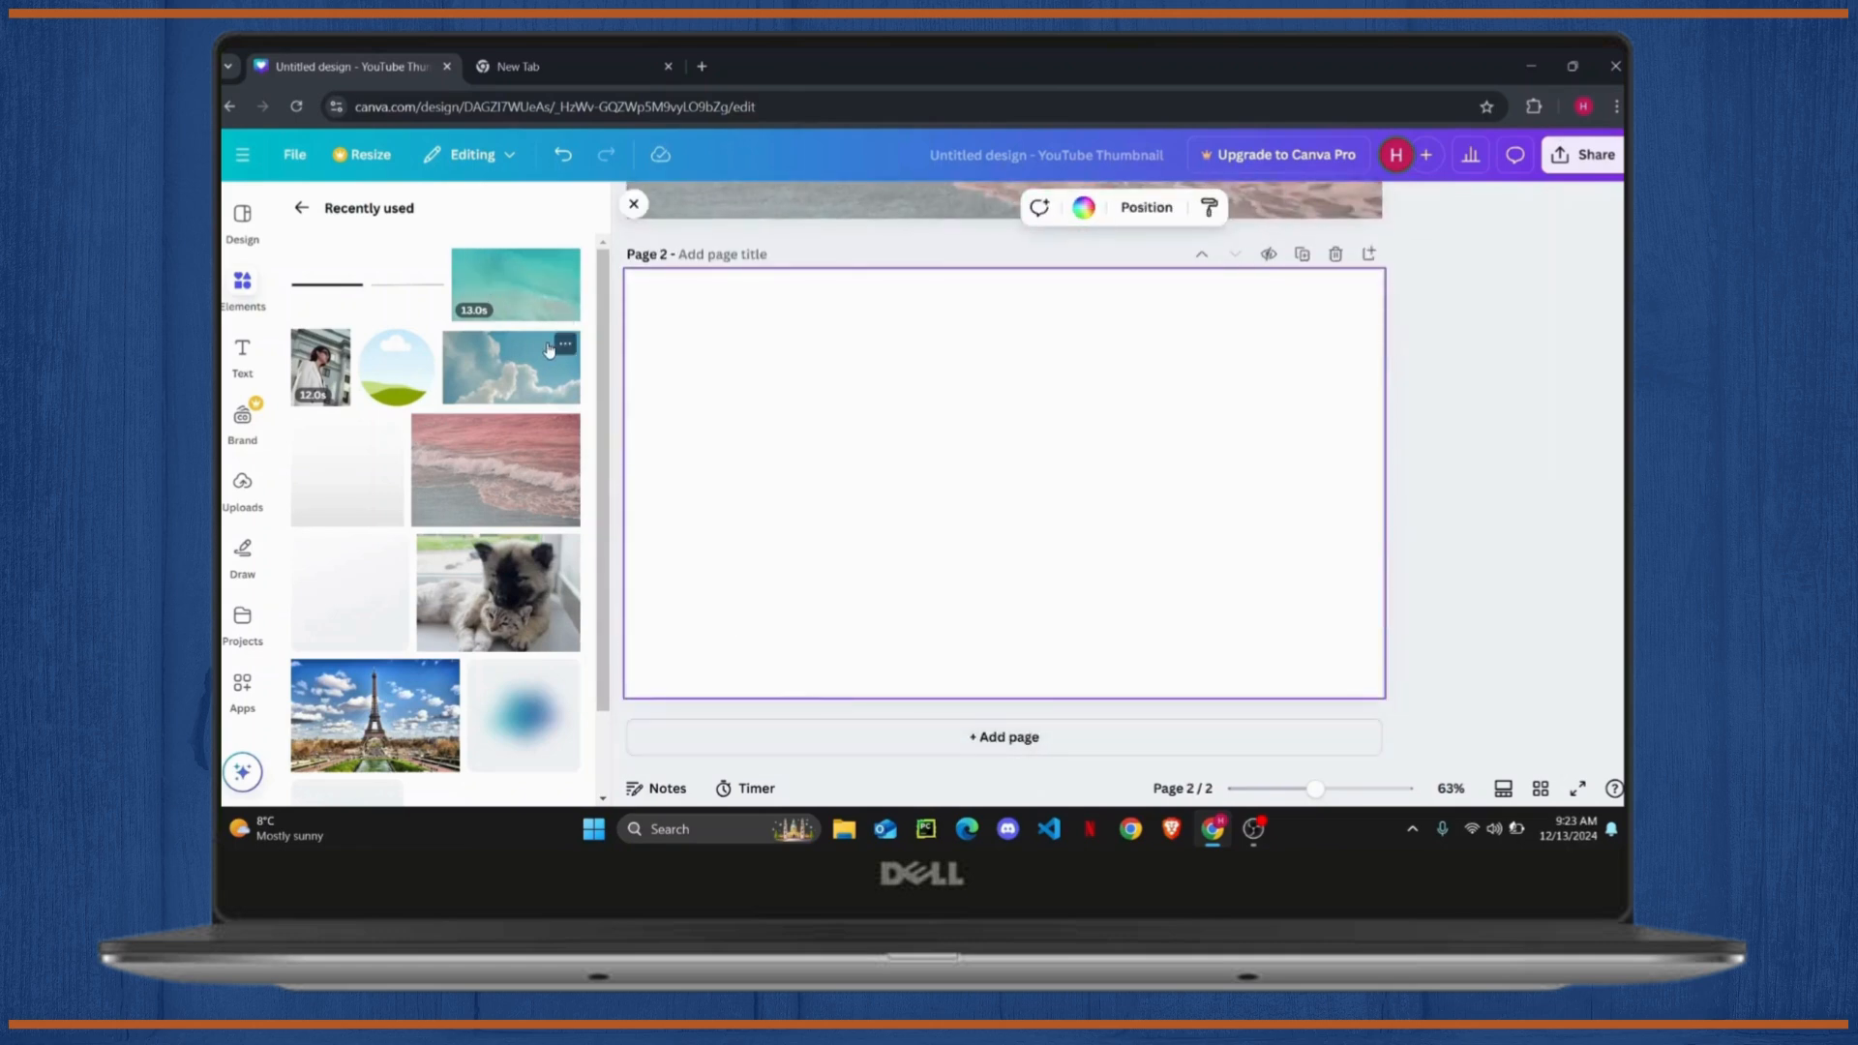
pyautogui.moveTo(523, 354); pyautogui.dragTo(931, 432)
pyautogui.moveTo(1012, 501); pyautogui.dragTo(814, 358)
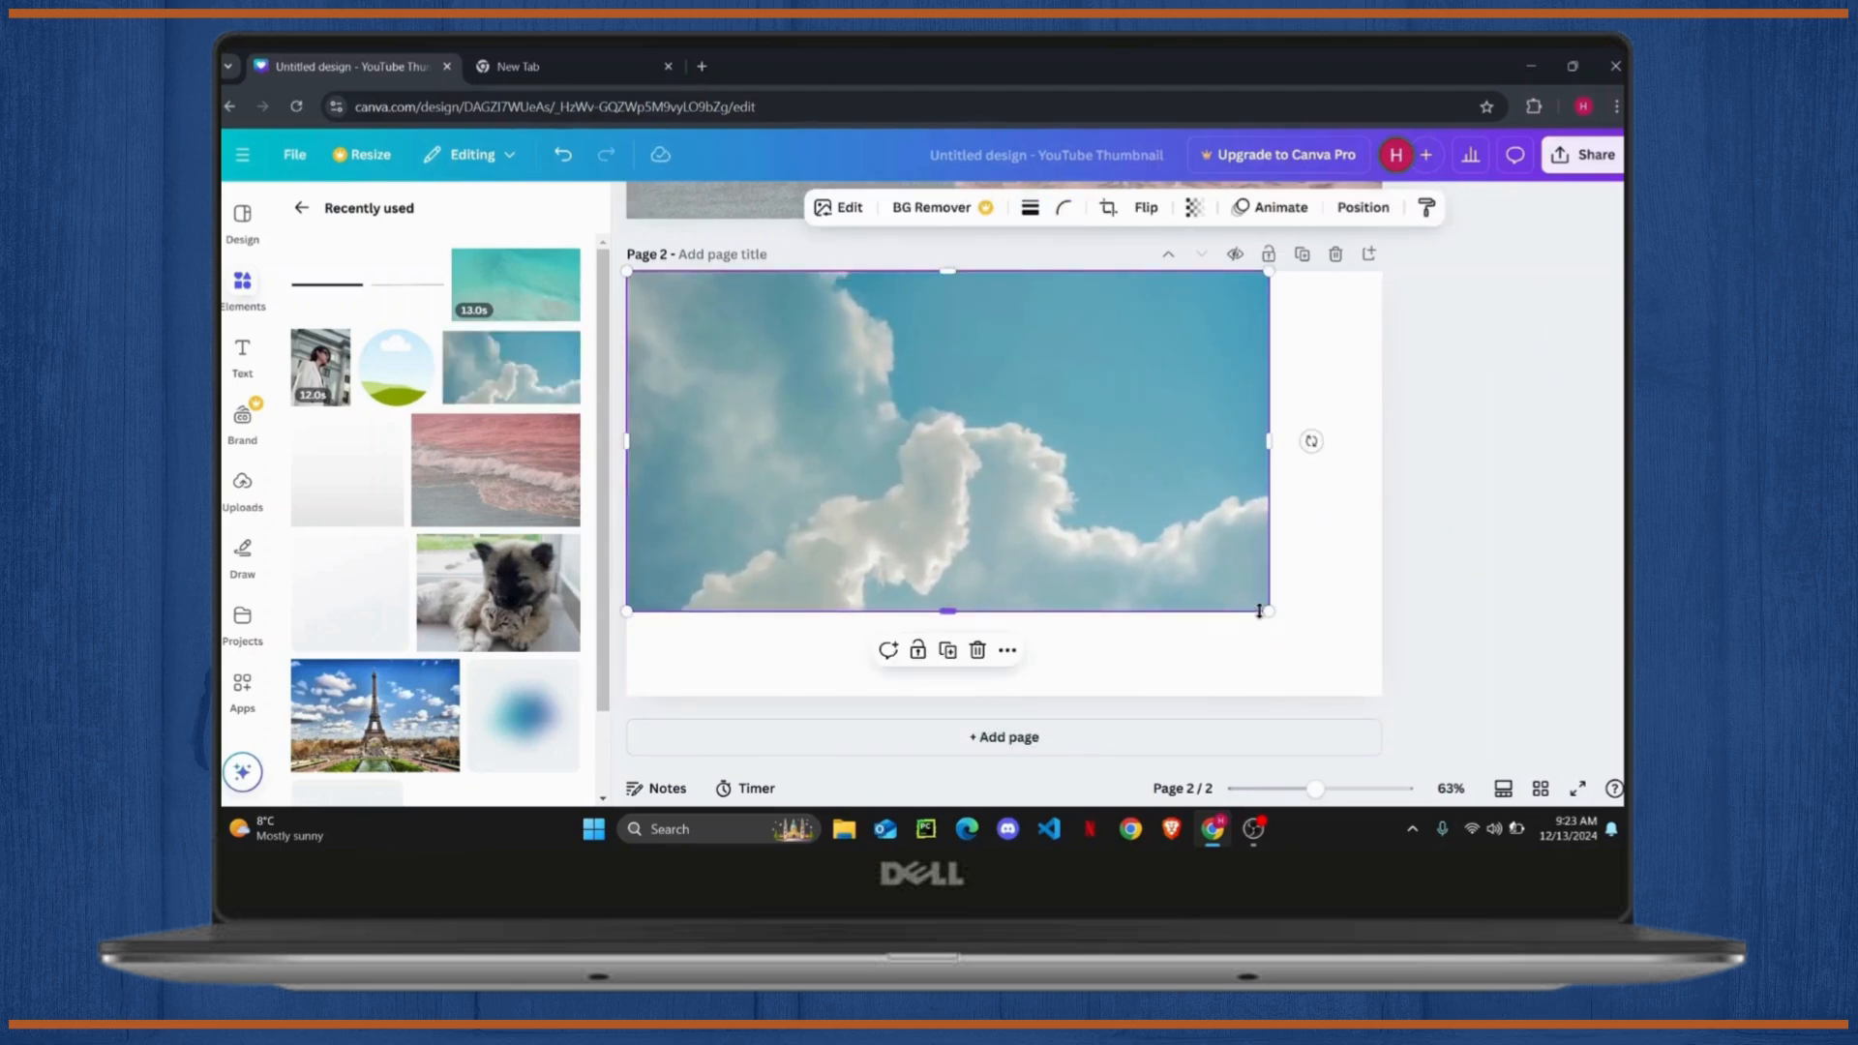
pyautogui.moveTo(1317, 644); pyautogui.dragTo(1411, 731)
# Step: Search the elements for "gradient" and limit the results to graphics
pyautogui.scroll(5, 1210, 520)
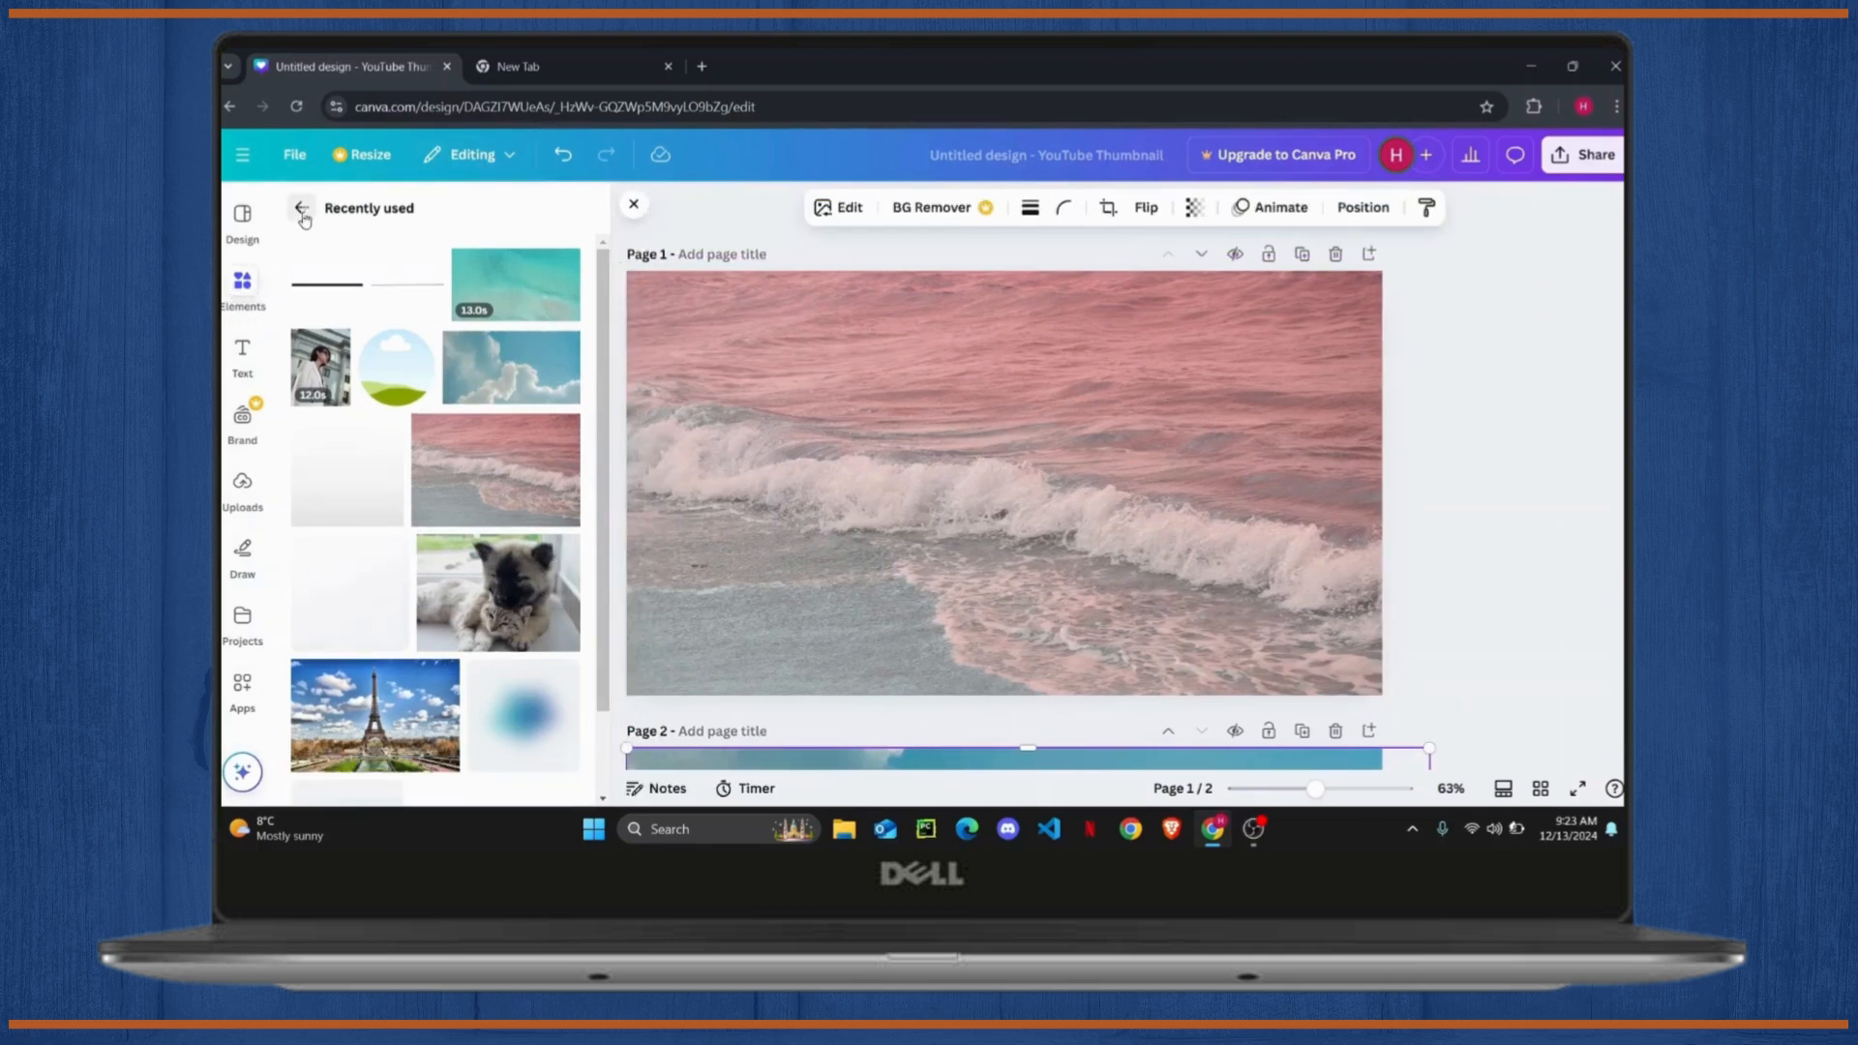
pyautogui.click(302, 208)
pyautogui.click(328, 214)
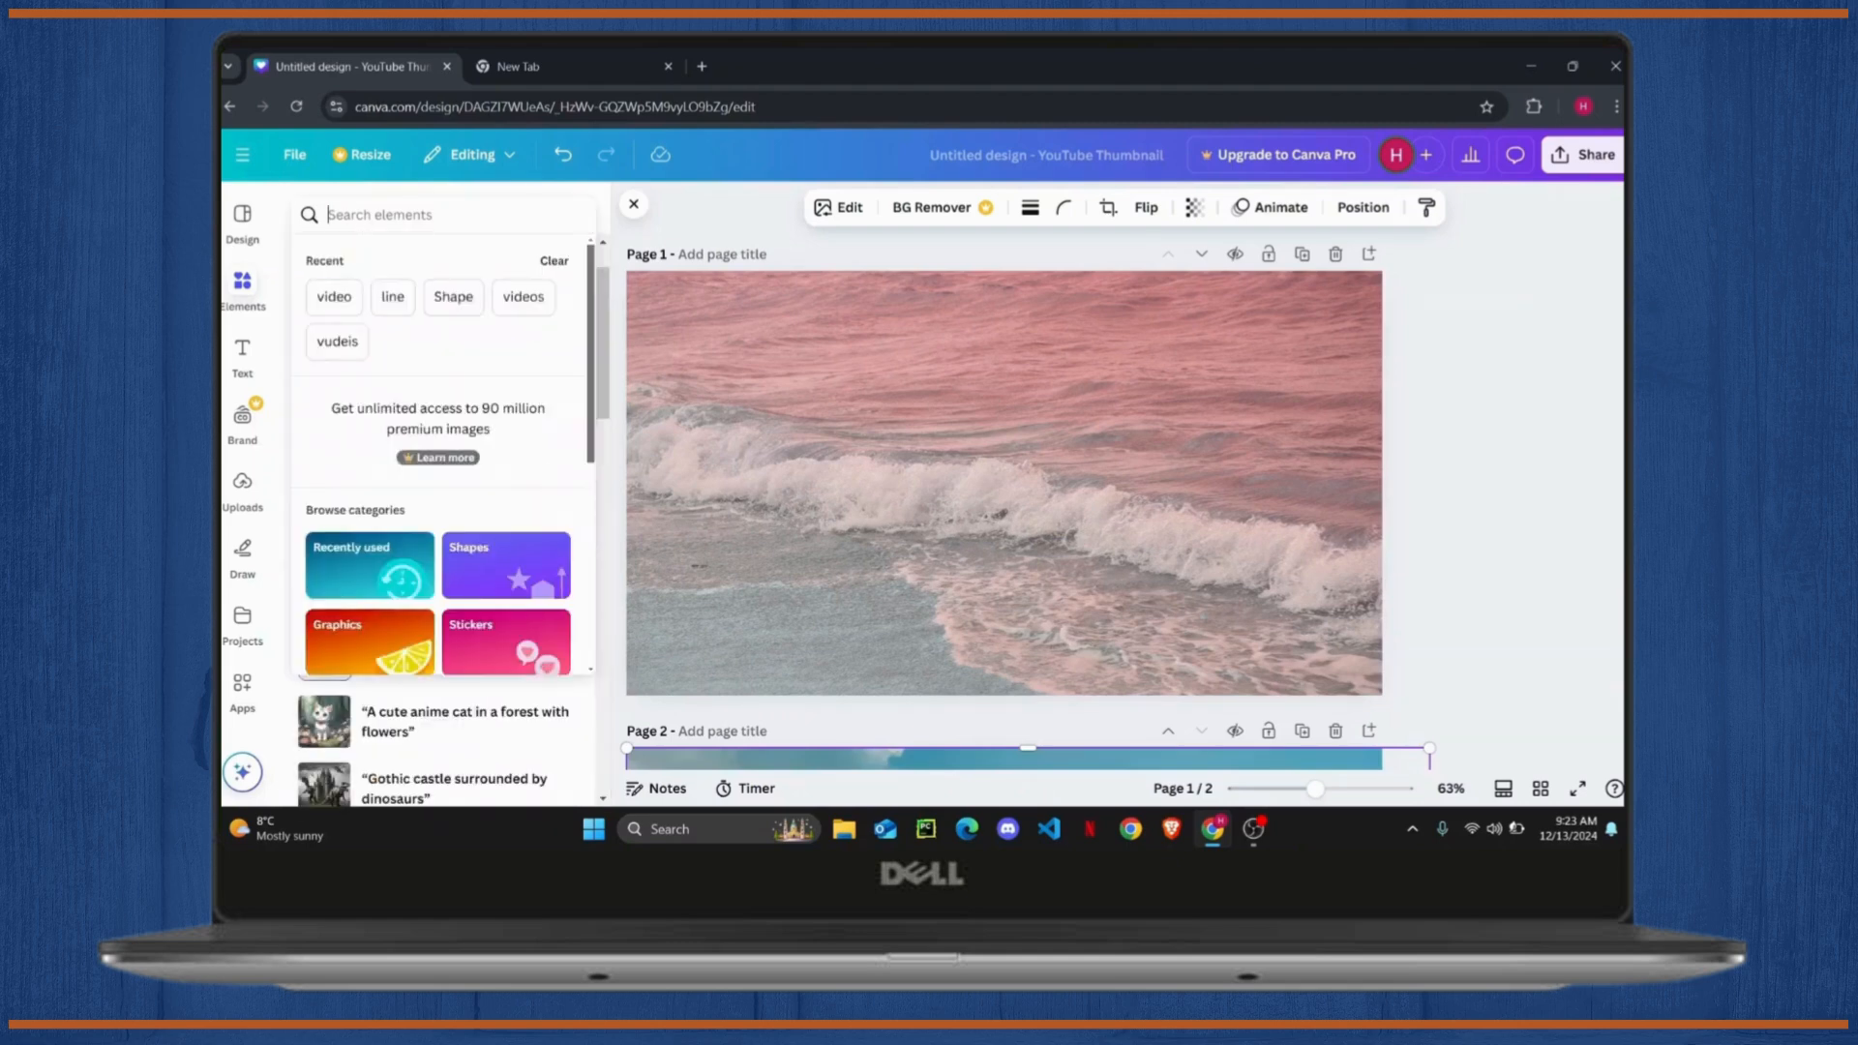
pyautogui.write('gra')
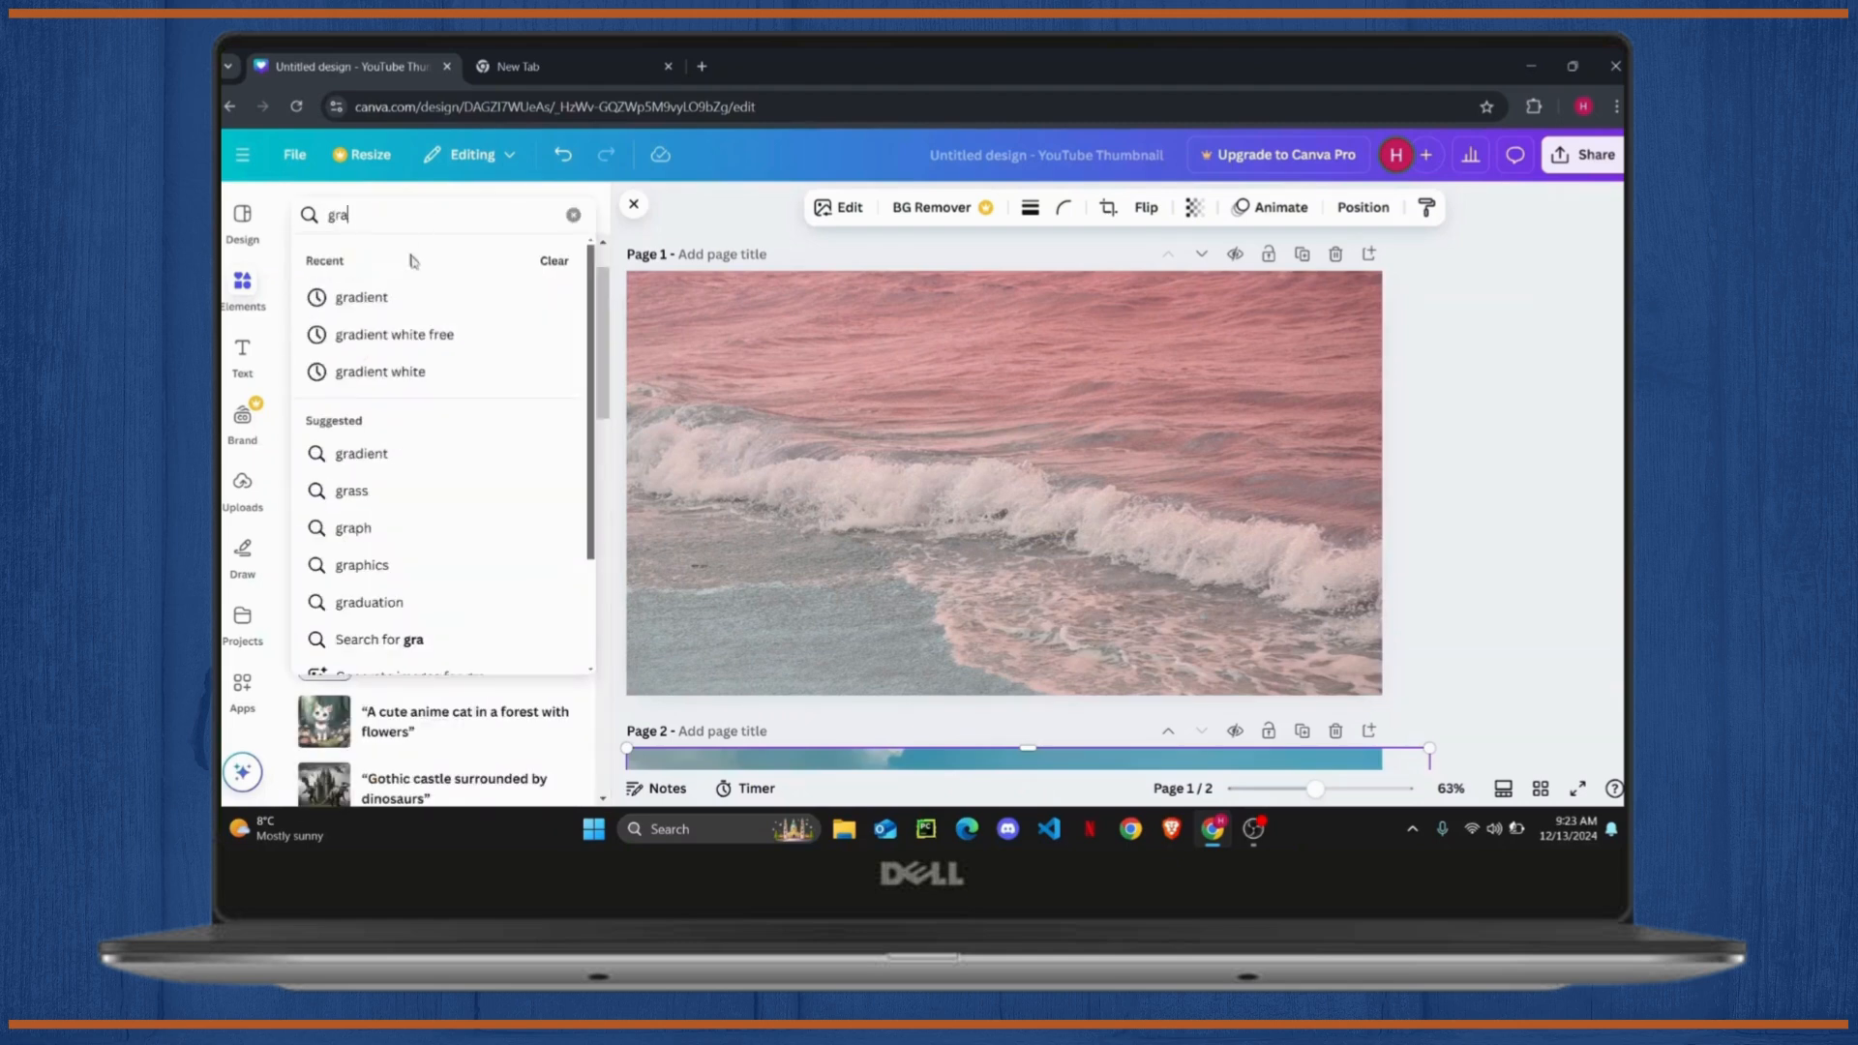
pyautogui.click(416, 297)
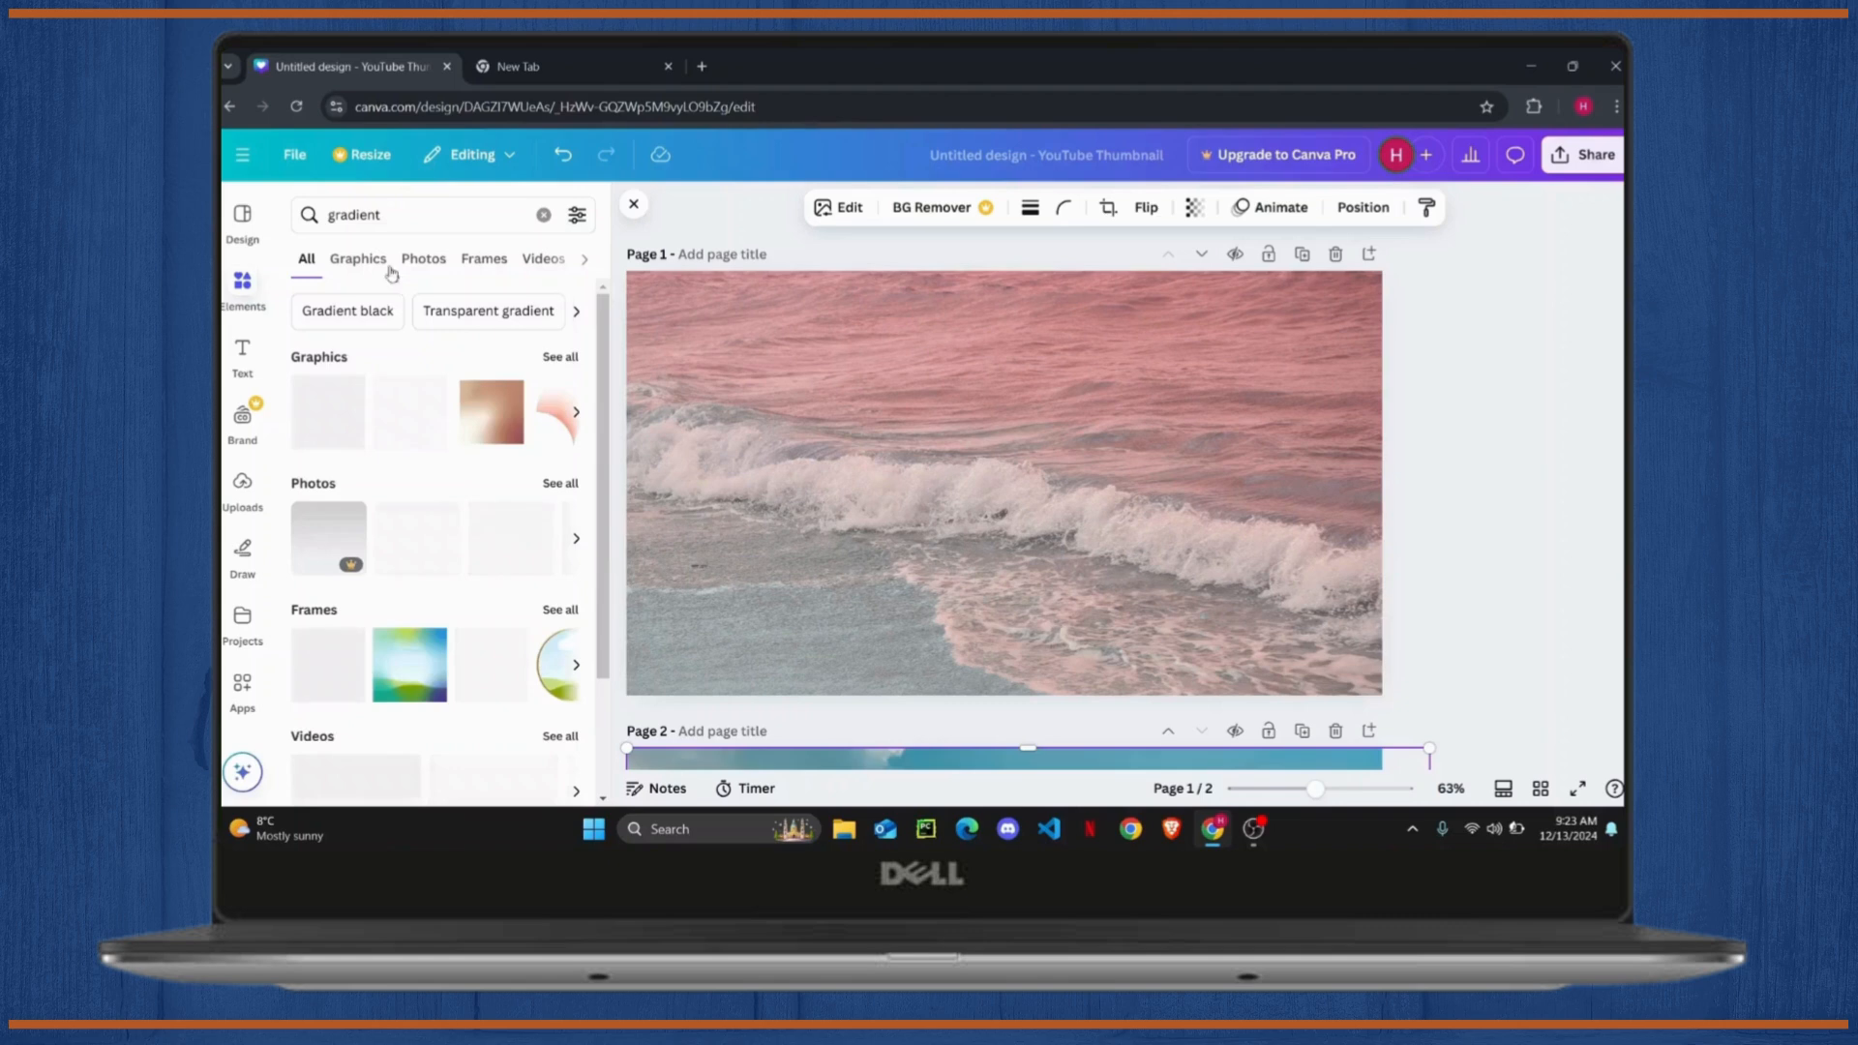
pyautogui.click(360, 259)
# Step: Place the free white fade gradient graphic on the ocean photo on page 1
pyautogui.scroll(-1, 472, 585)
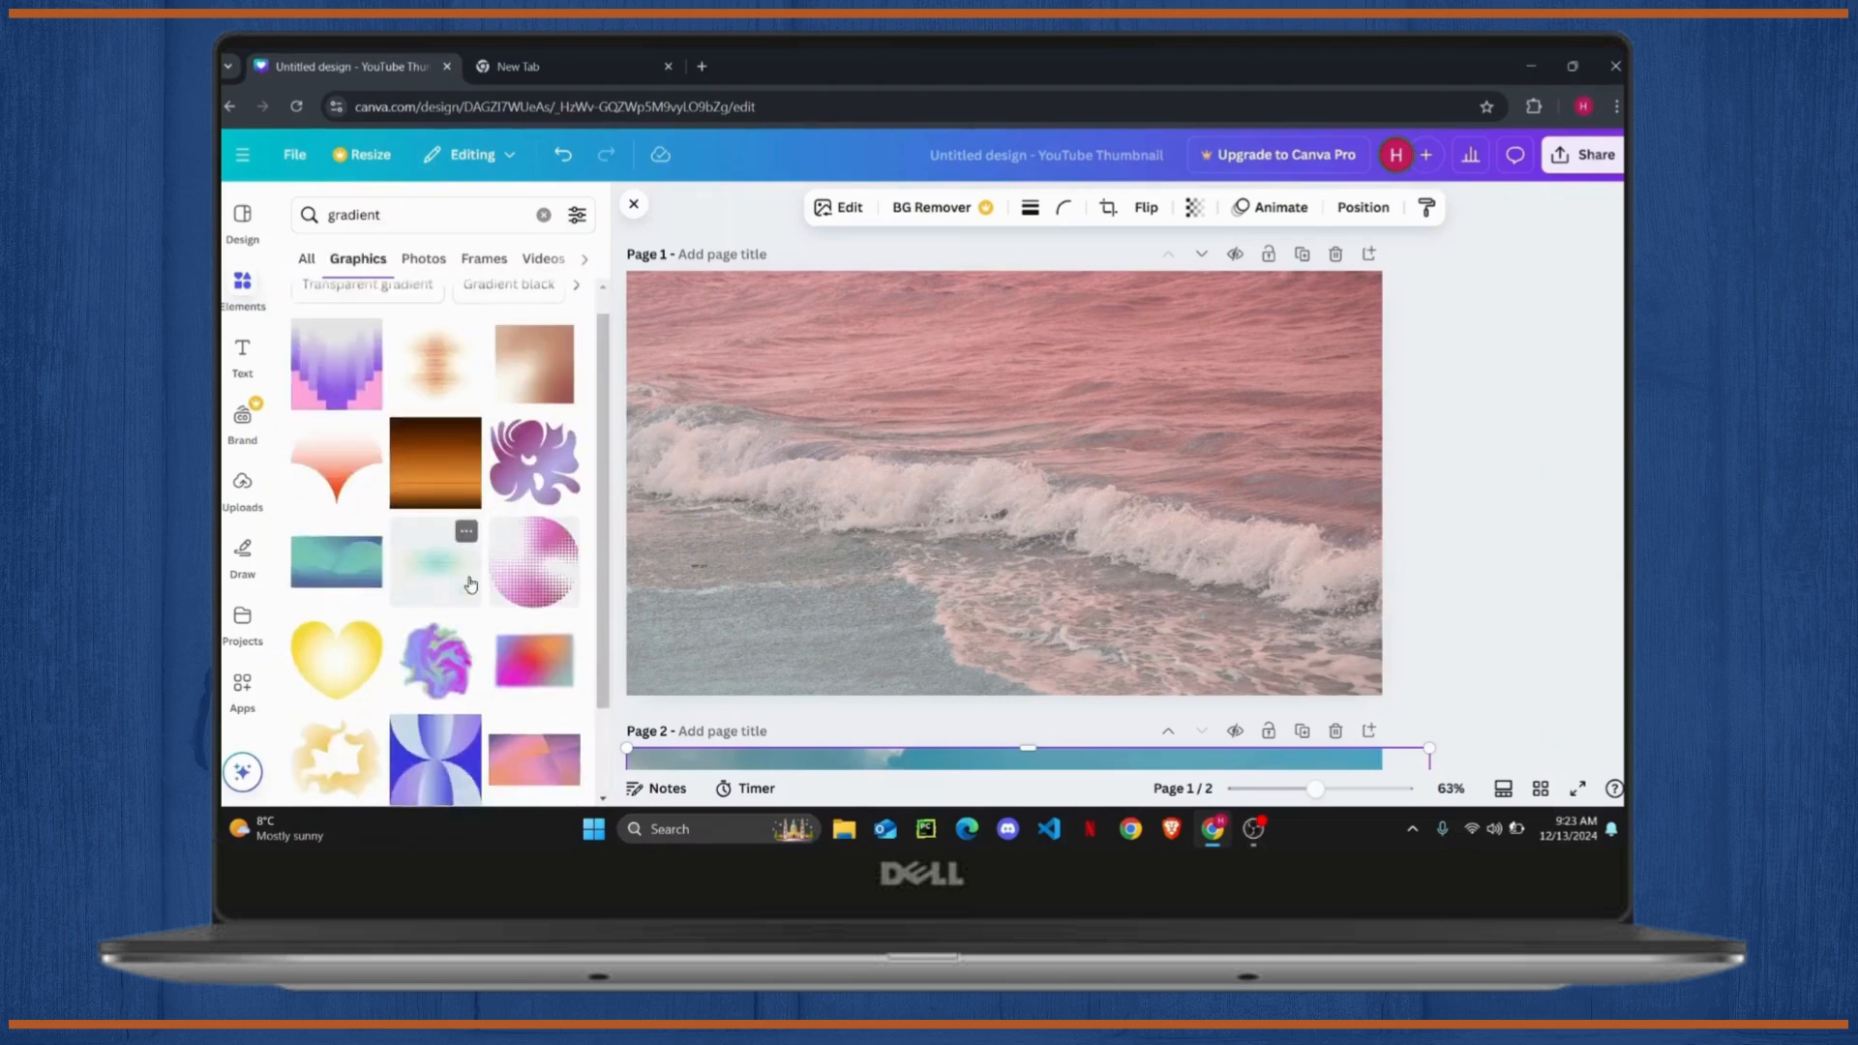
pyautogui.scroll(-10, 472, 585)
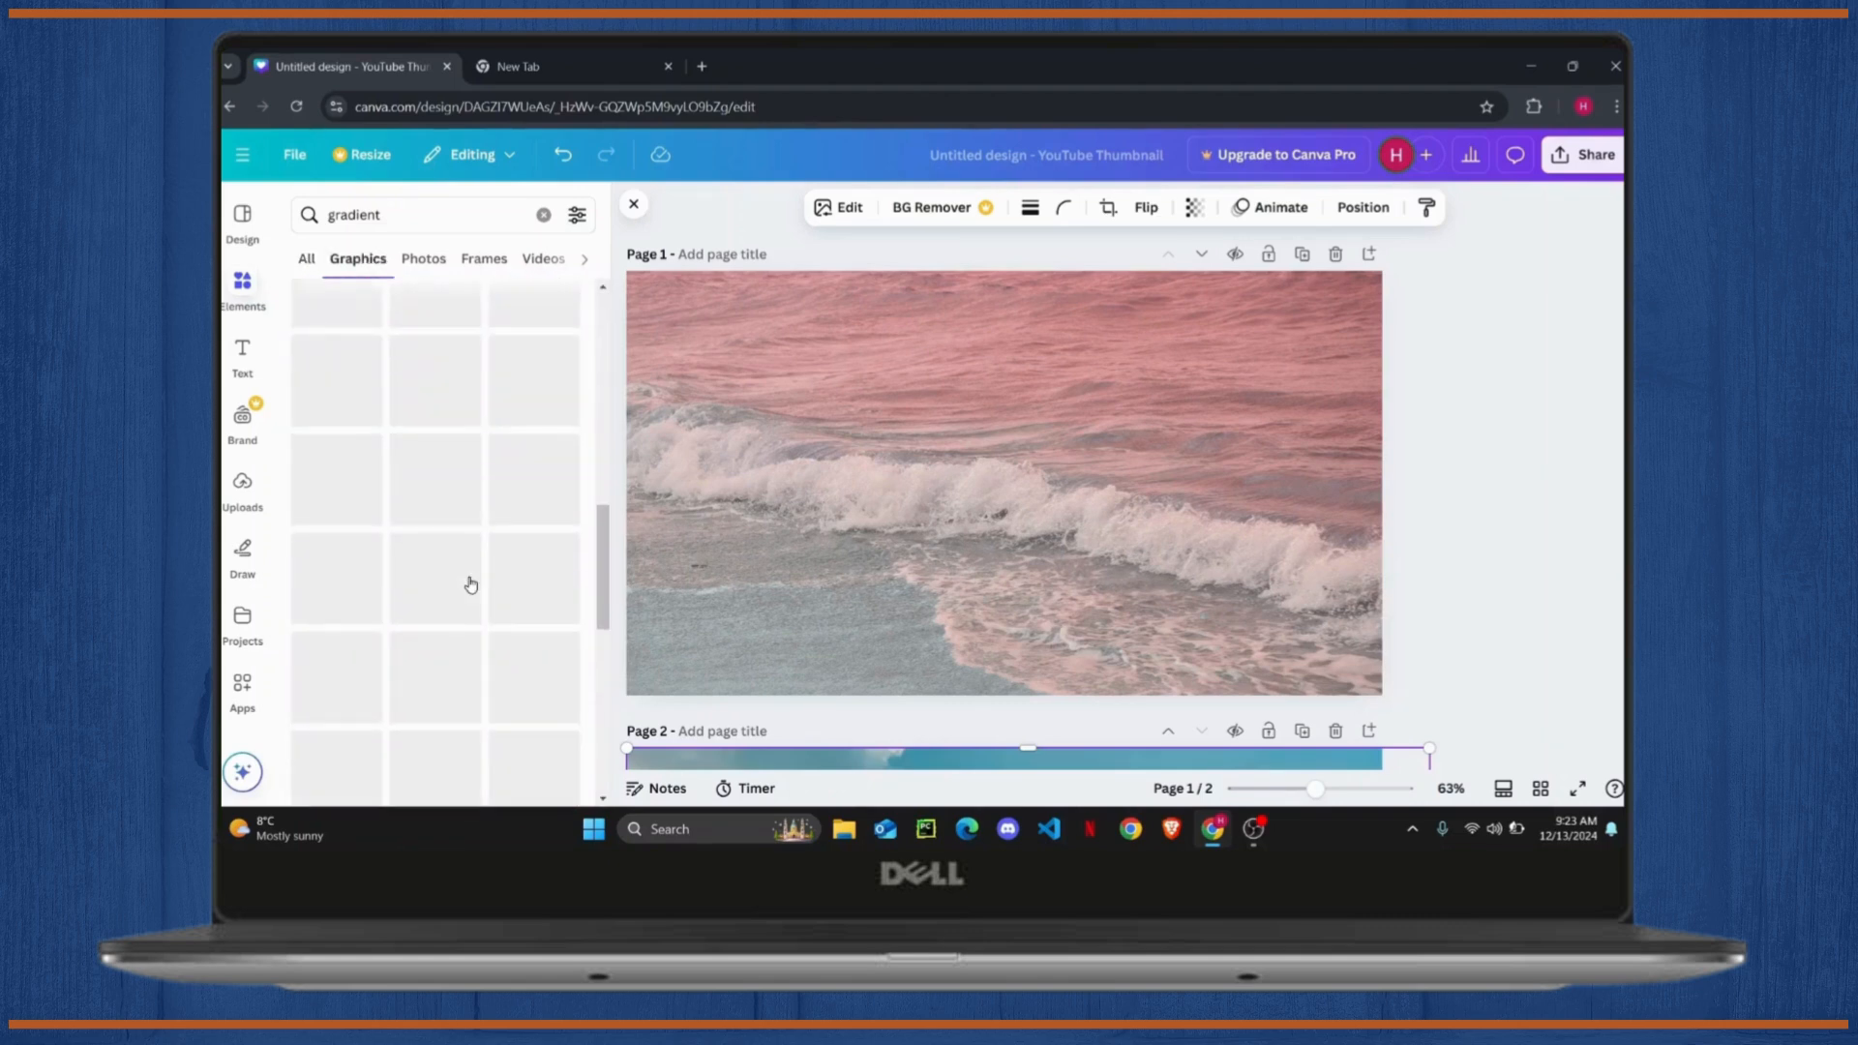
pyautogui.scroll(-1, 472, 585)
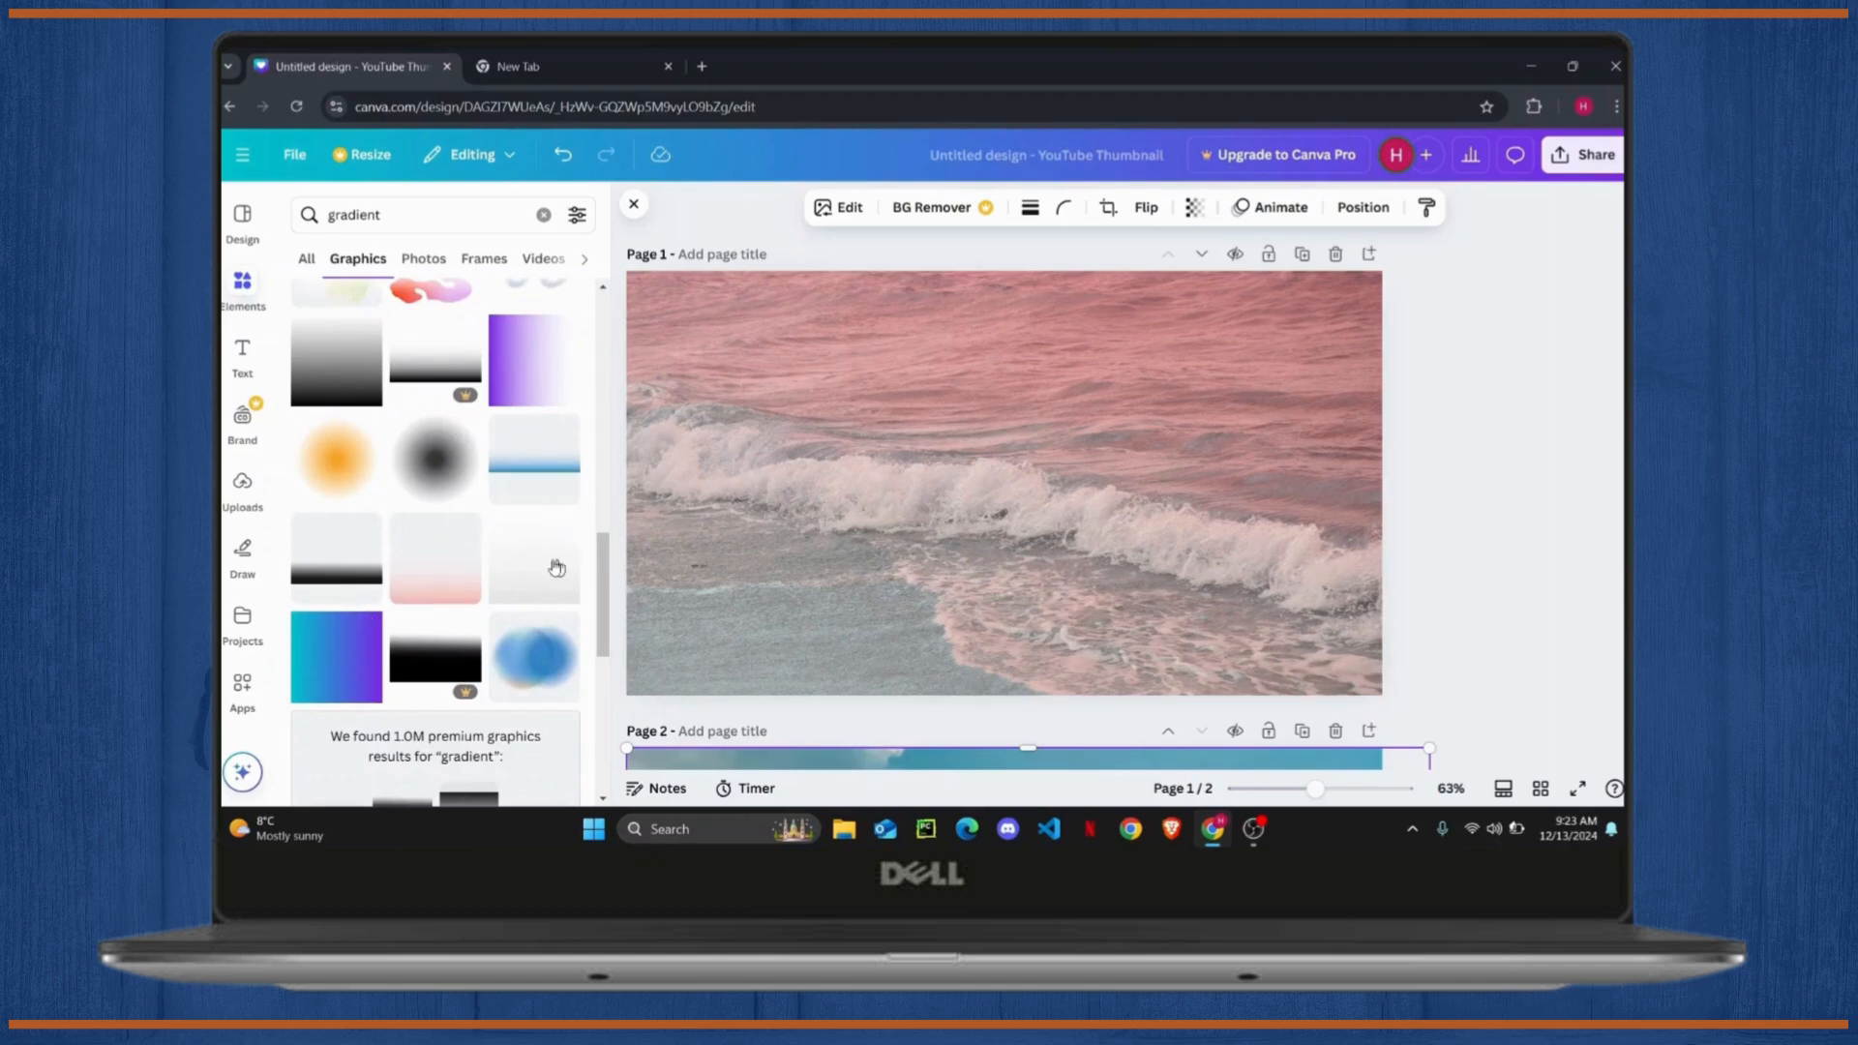
pyautogui.moveTo(540, 568); pyautogui.dragTo(1165, 688)
pyautogui.moveTo(1076, 601); pyautogui.dragTo(956, 477)
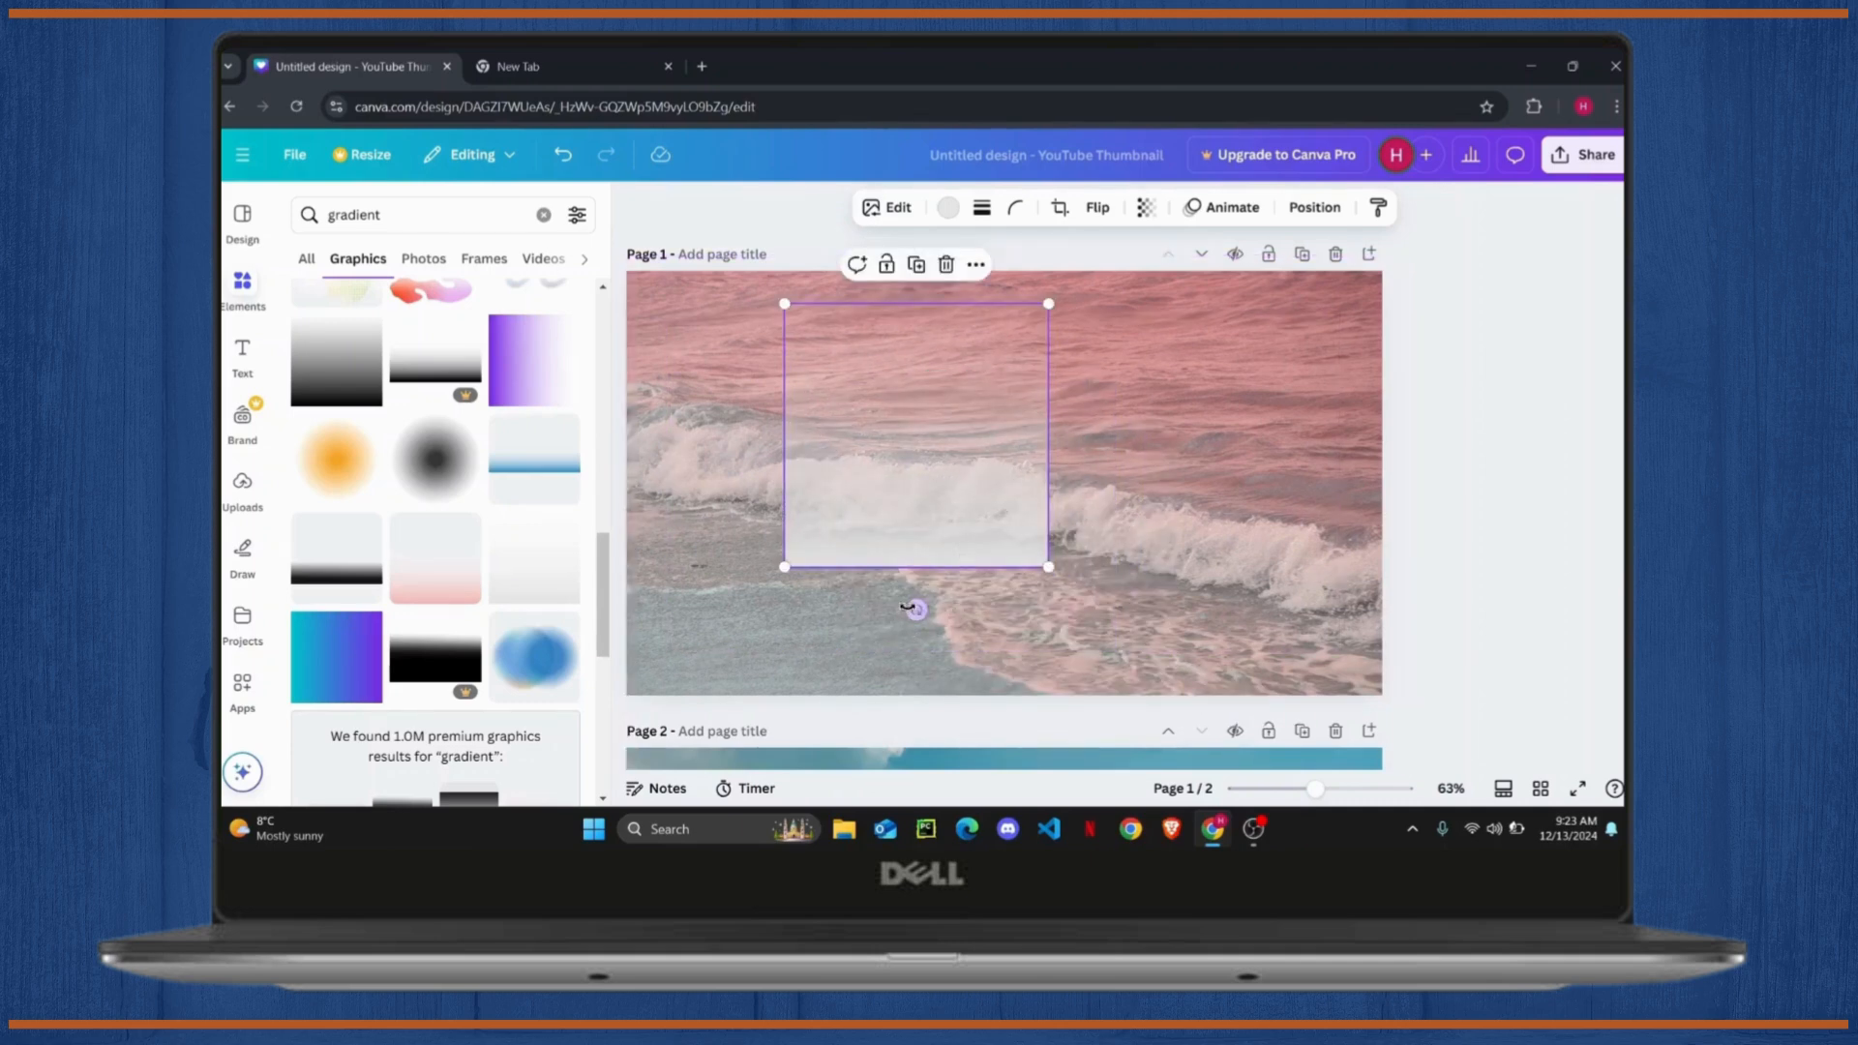
# Step: Rotate the gradient a quarter turn so its solid side faces left, and enlarge it to page height along the left page edge
pyautogui.moveTo(916, 609); pyautogui.dragTo(741, 436)
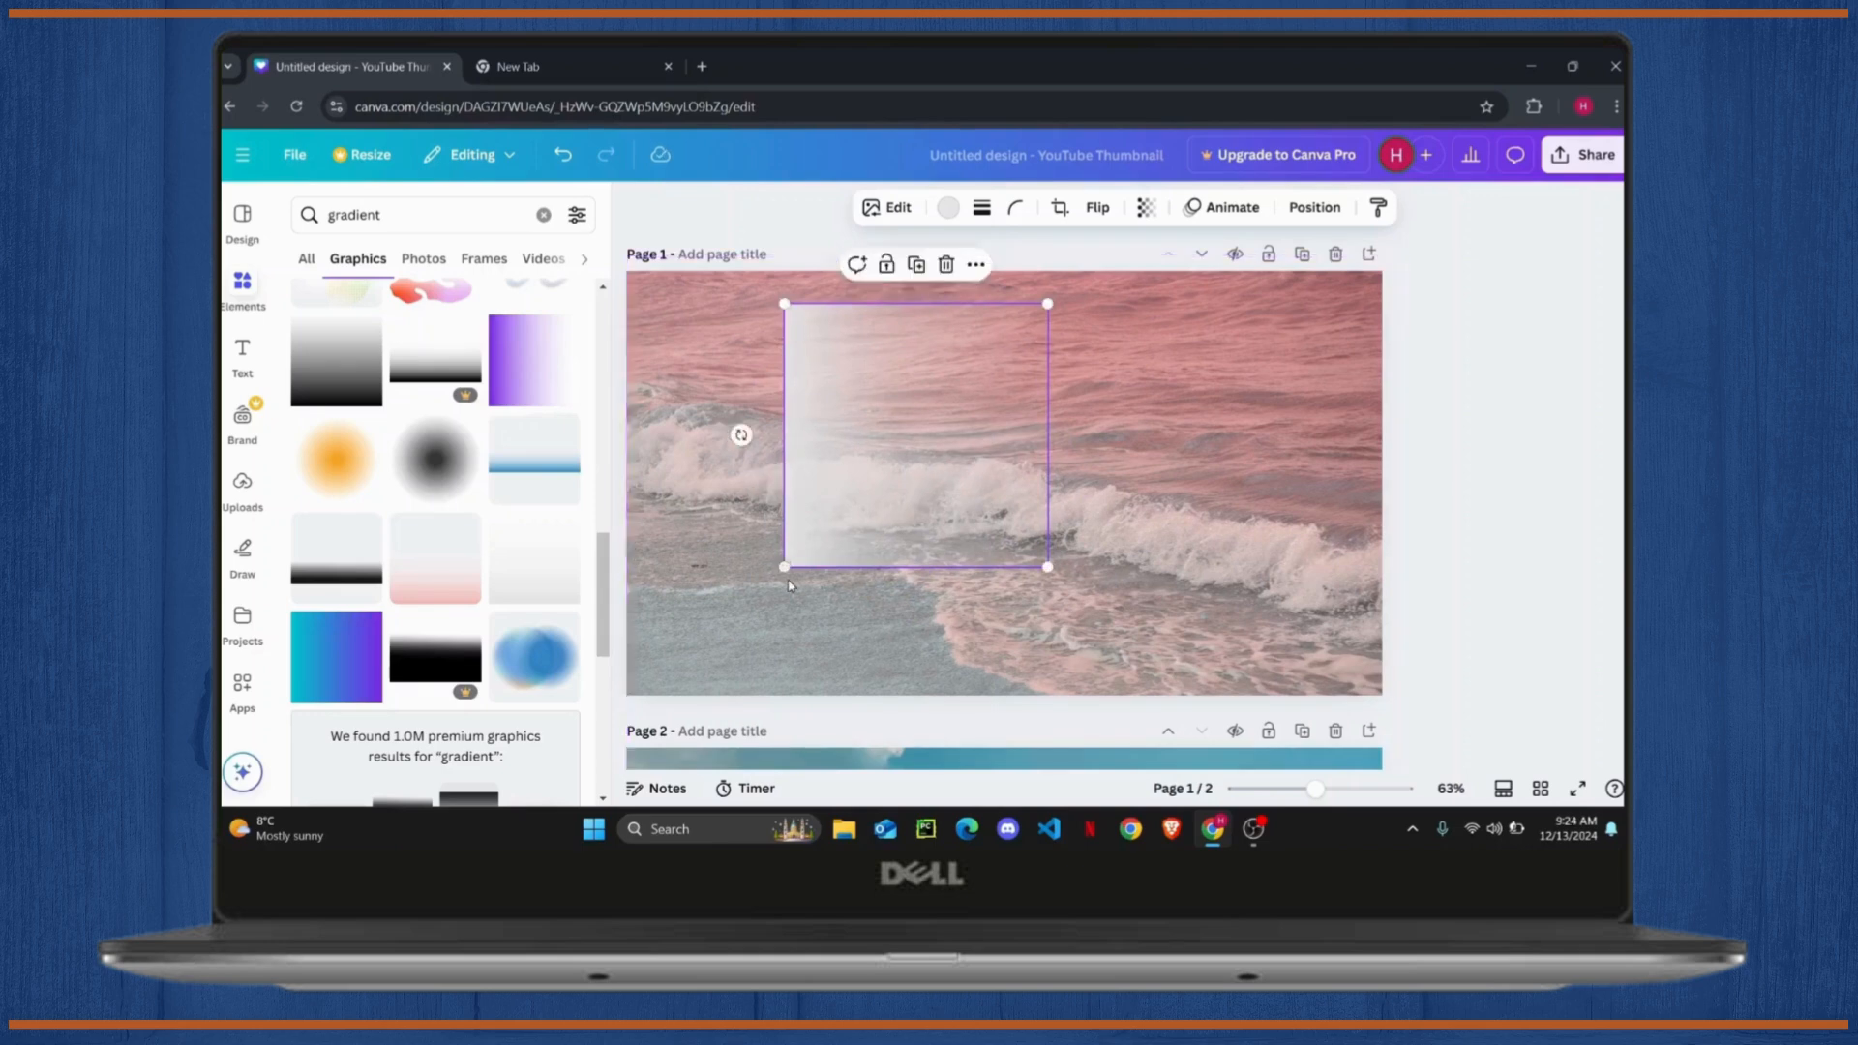
pyautogui.moveTo(784, 565); pyautogui.dragTo(620, 704)
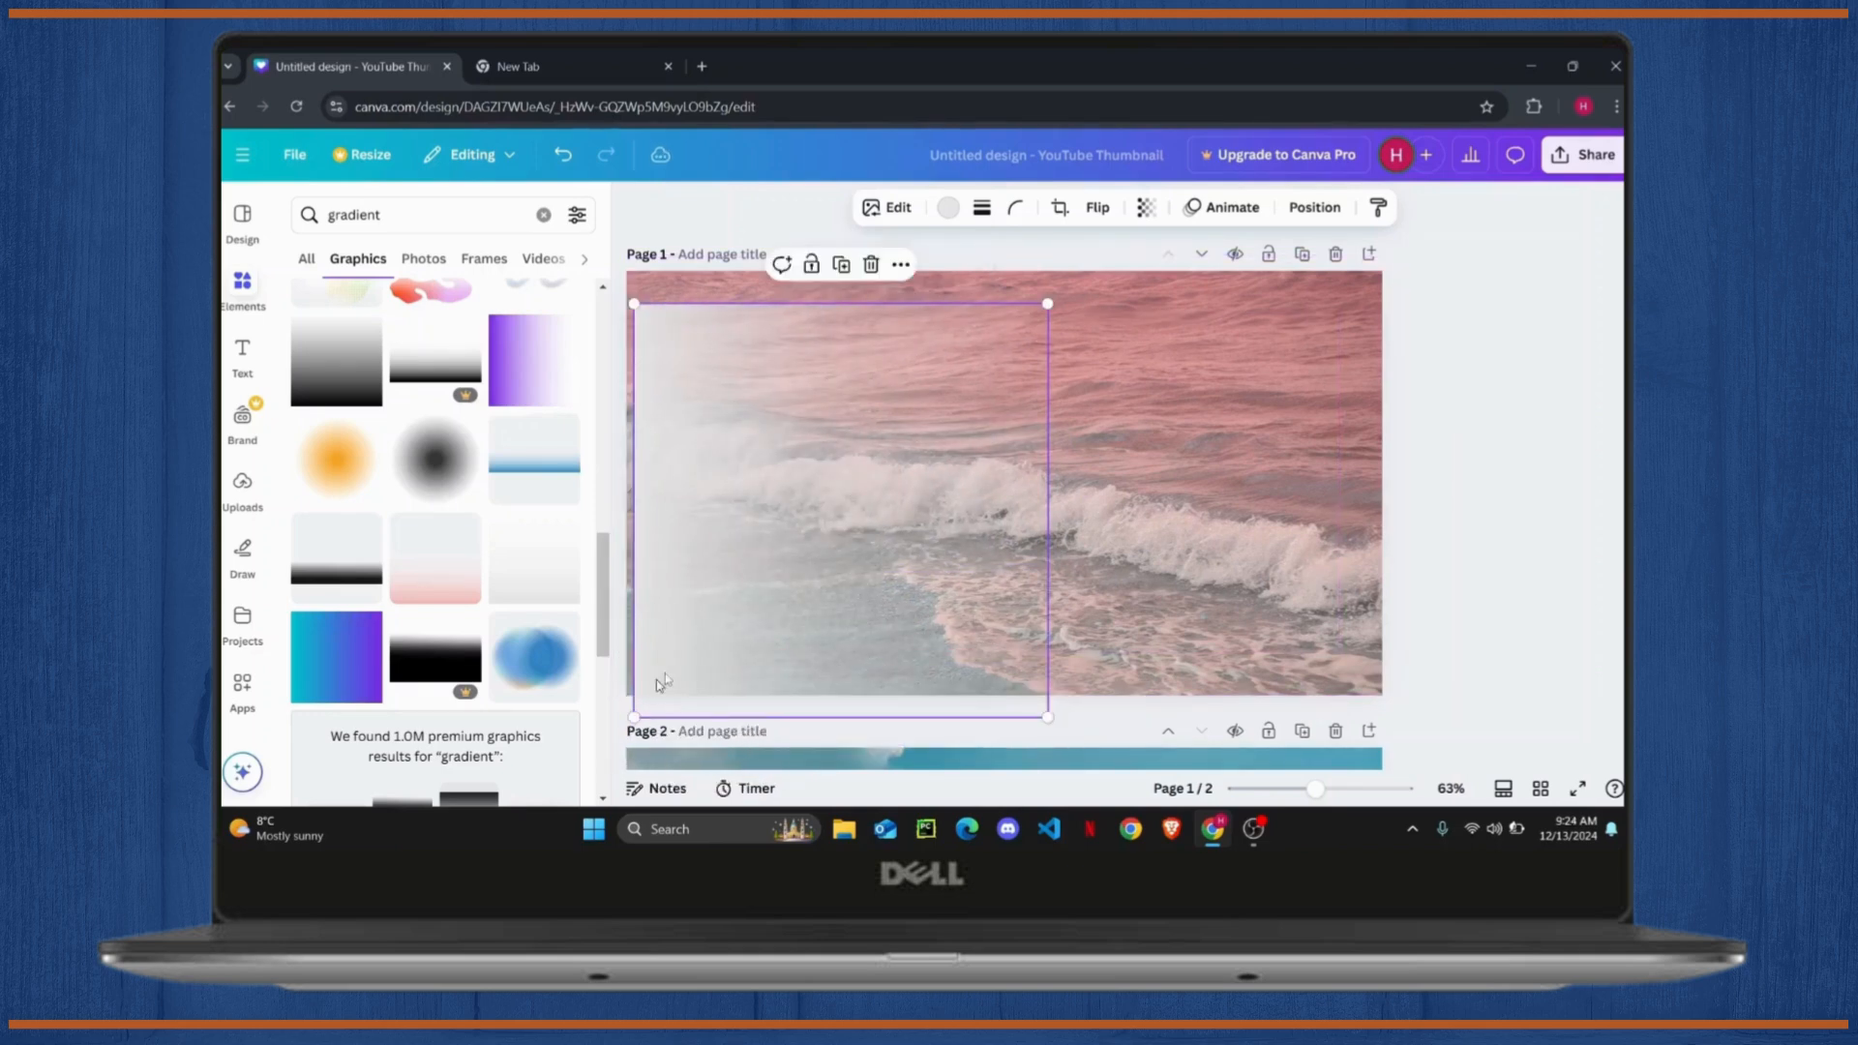
pyautogui.moveTo(738, 583); pyautogui.dragTo(1159, 551)
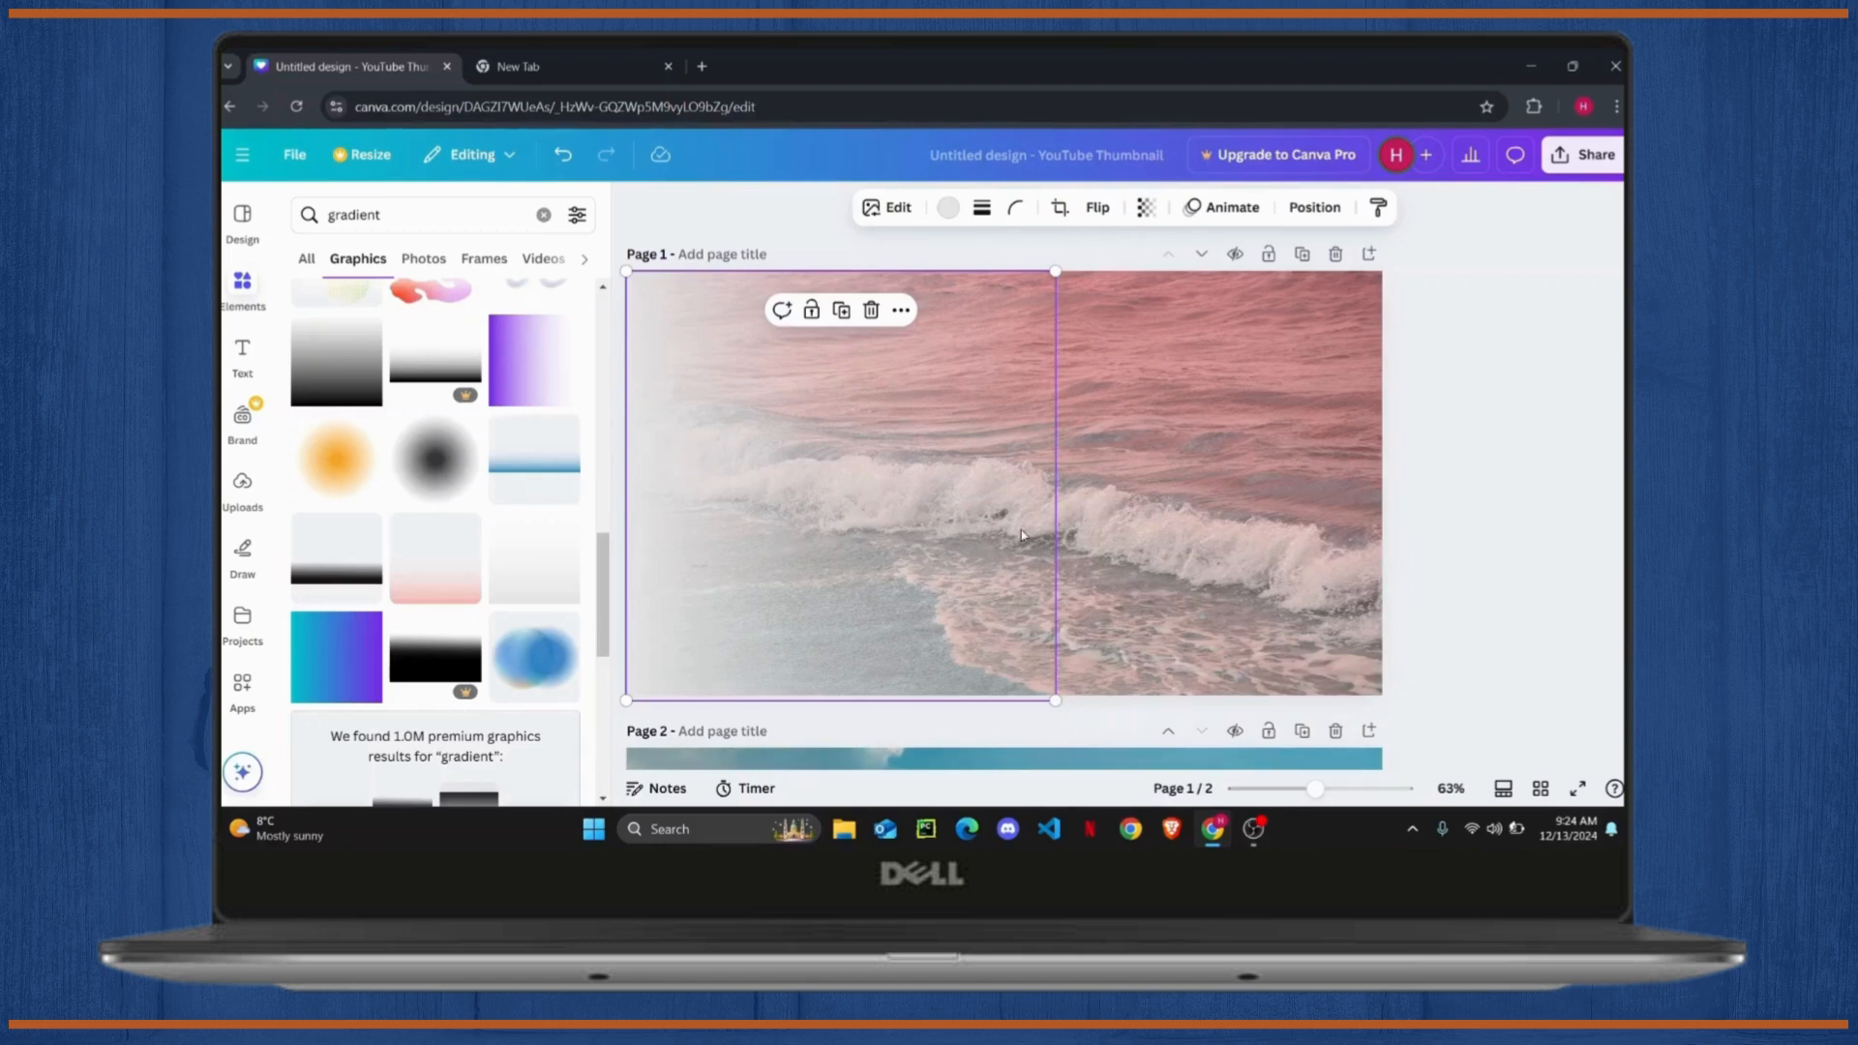
# Step: Duplicate the gradient seven times to build up a stronger white fade over the ocean photo's left half
pyautogui.hotkey('ctrl', 'd')
pyautogui.hotkey('ctrl', 'd')
pyautogui.hotkey('ctrl', 'd')
pyautogui.hotkey('ctrl', 'd')
pyautogui.hotkey('ctrl', 'd')
pyautogui.hotkey('ctrl', 'd')
pyautogui.hotkey('ctrl', 'd')
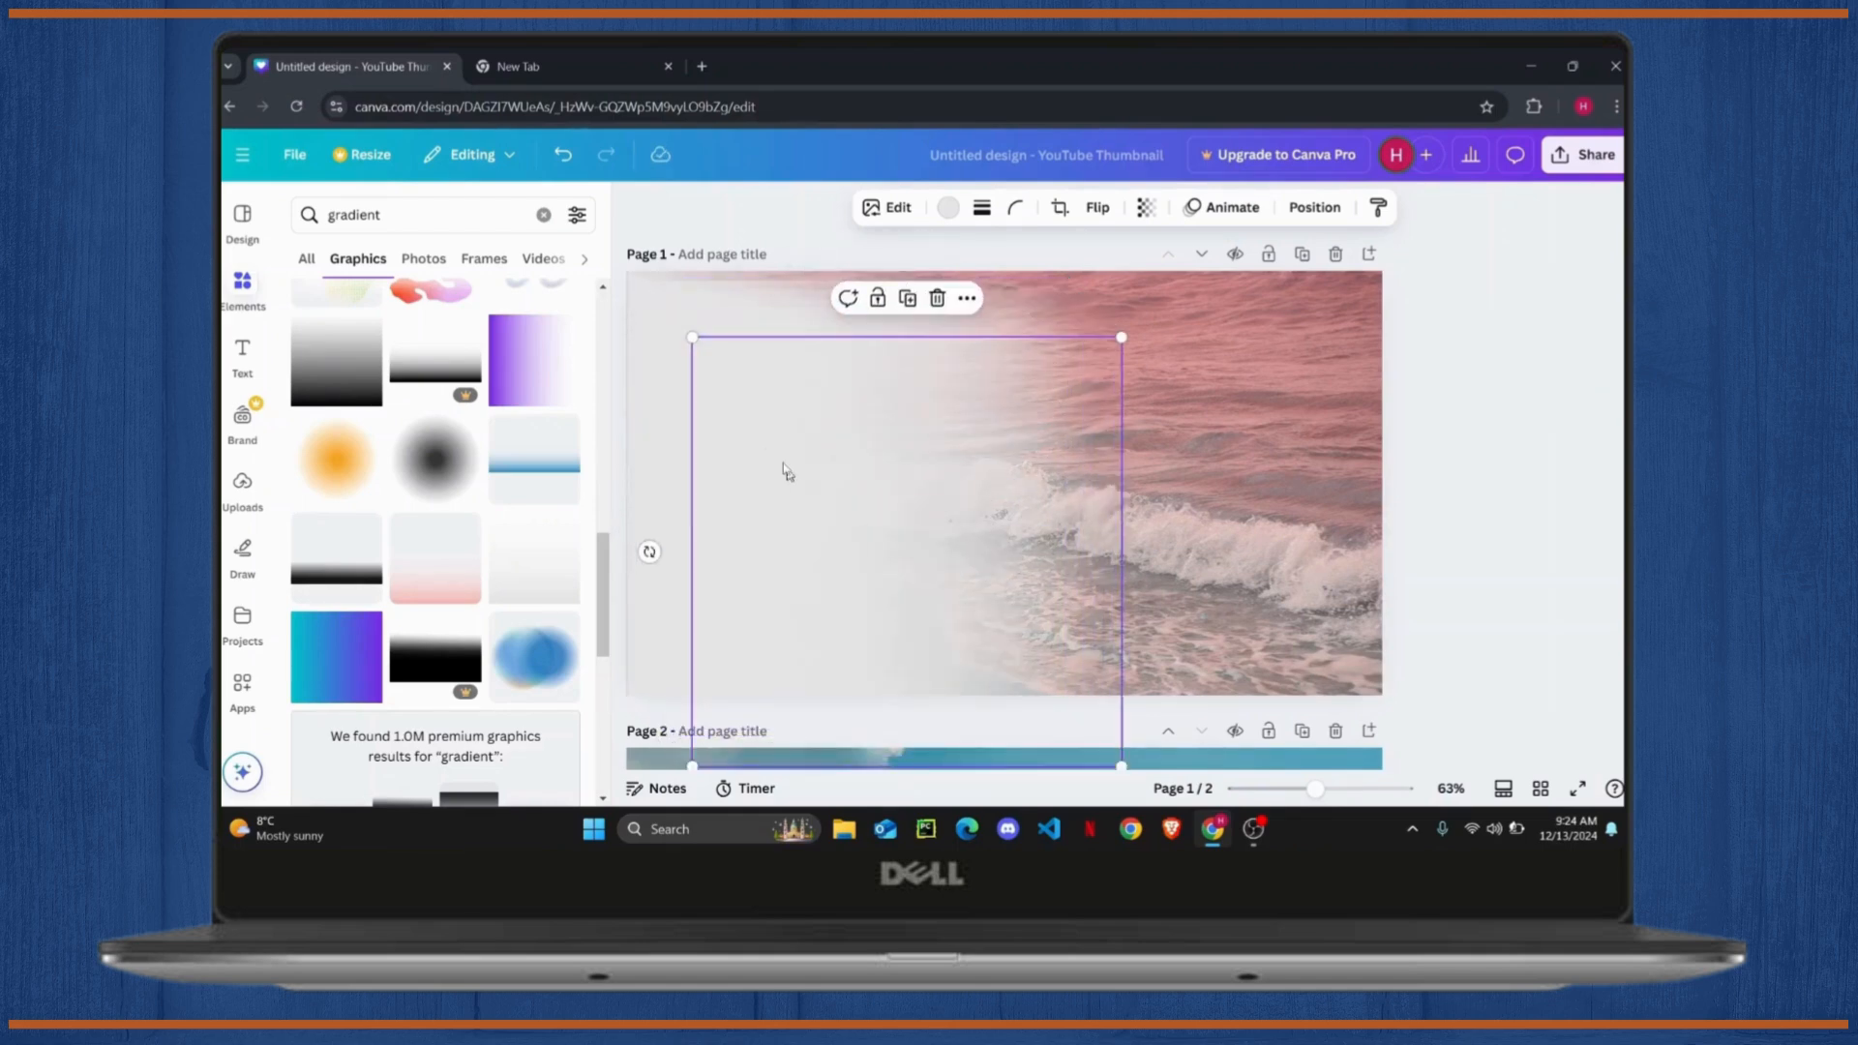
# Step: Reposition the offset gradient copies upward so the fade covers the left half of page 1 up to its top edge
pyautogui.click(726, 304)
pyautogui.moveTo(807, 443); pyautogui.dragTo(904, 445)
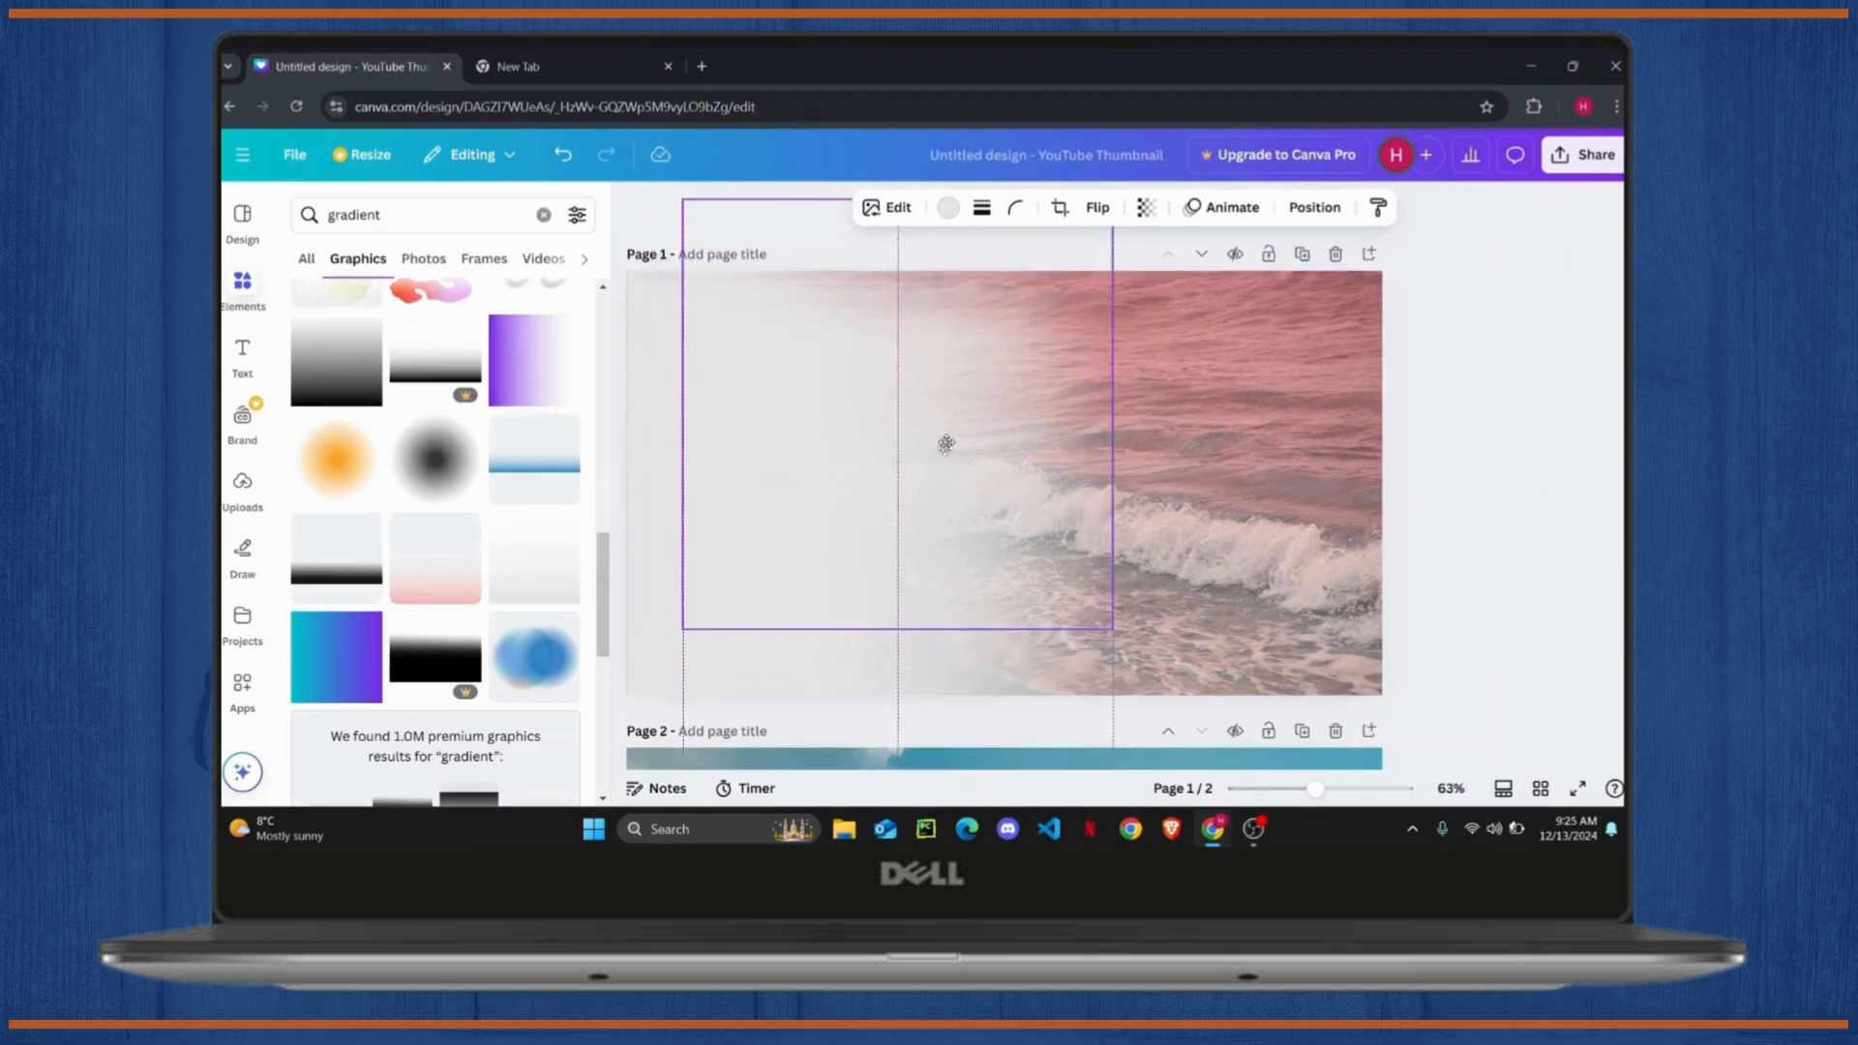
pyautogui.click(945, 493)
pyautogui.moveTo(987, 584); pyautogui.dragTo(997, 514)
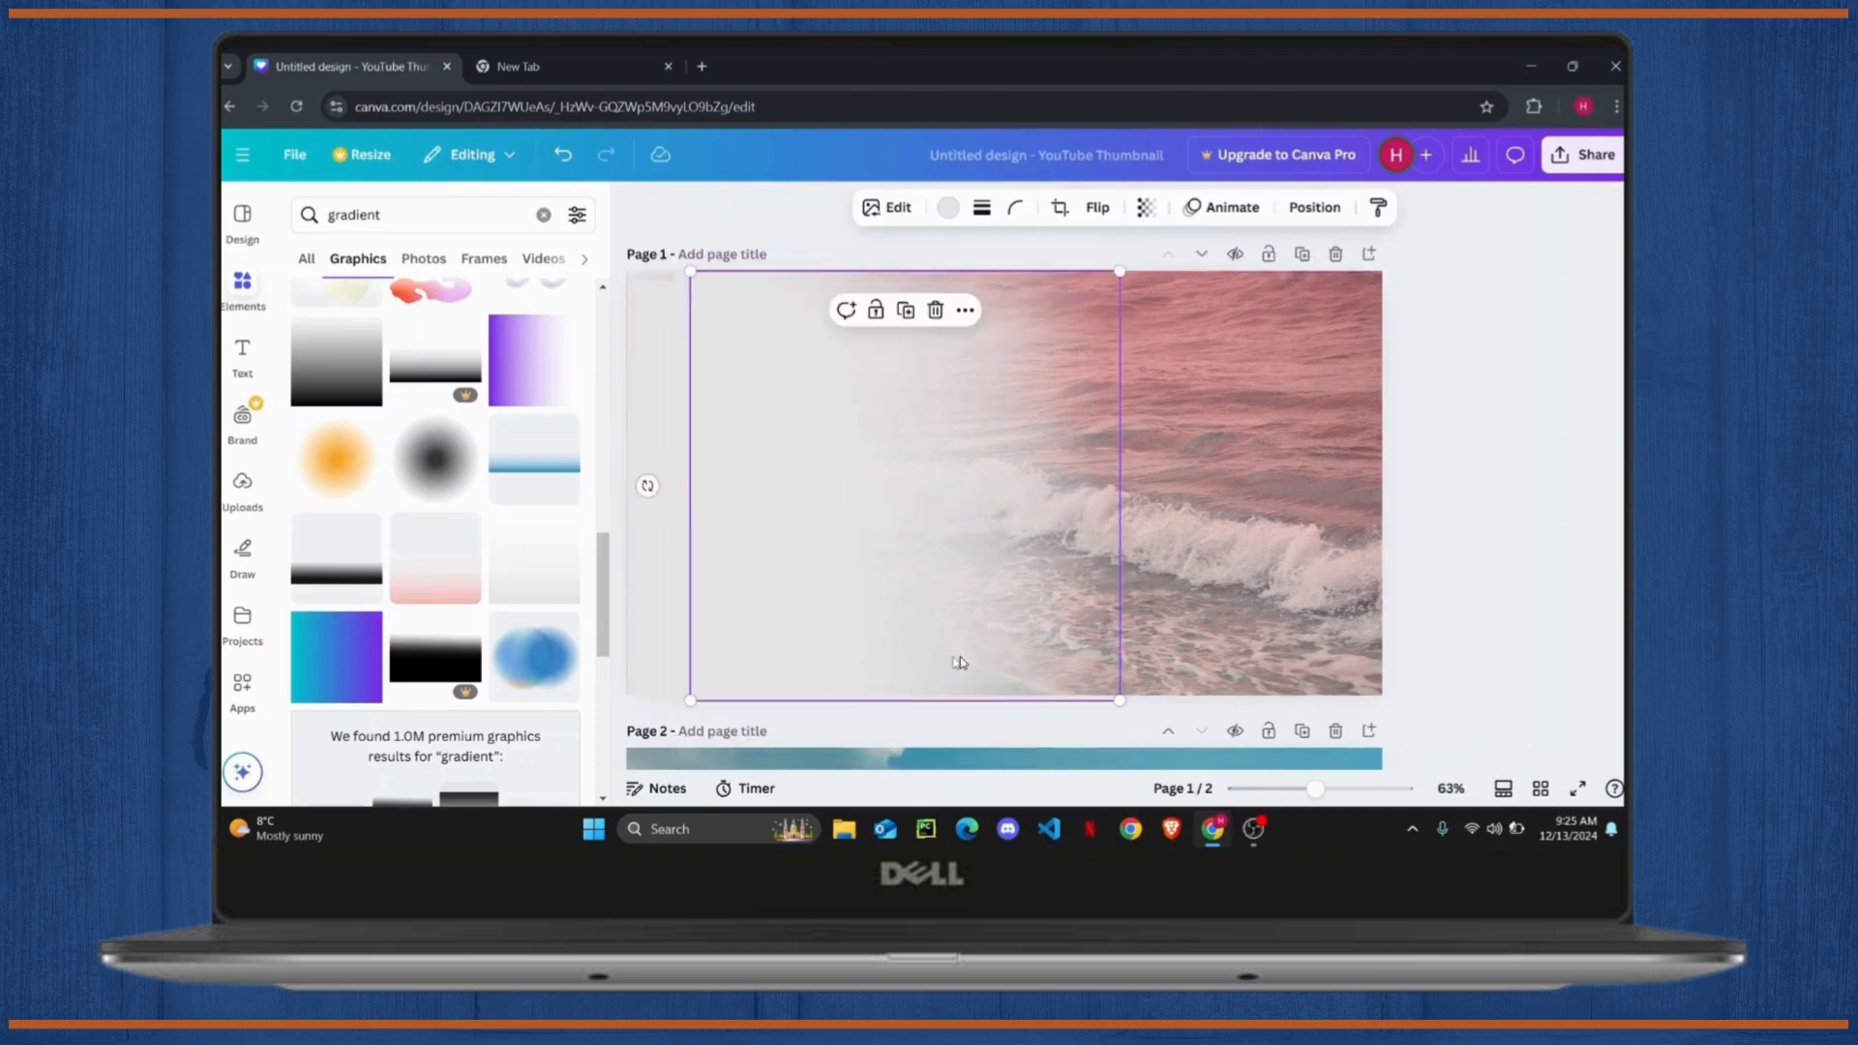
# Step: Align the ocean photo with page 1's top and right edges, and nudge one gradient copy slightly up and left
pyautogui.rightClick(1160, 573)
pyautogui.press('Escape')
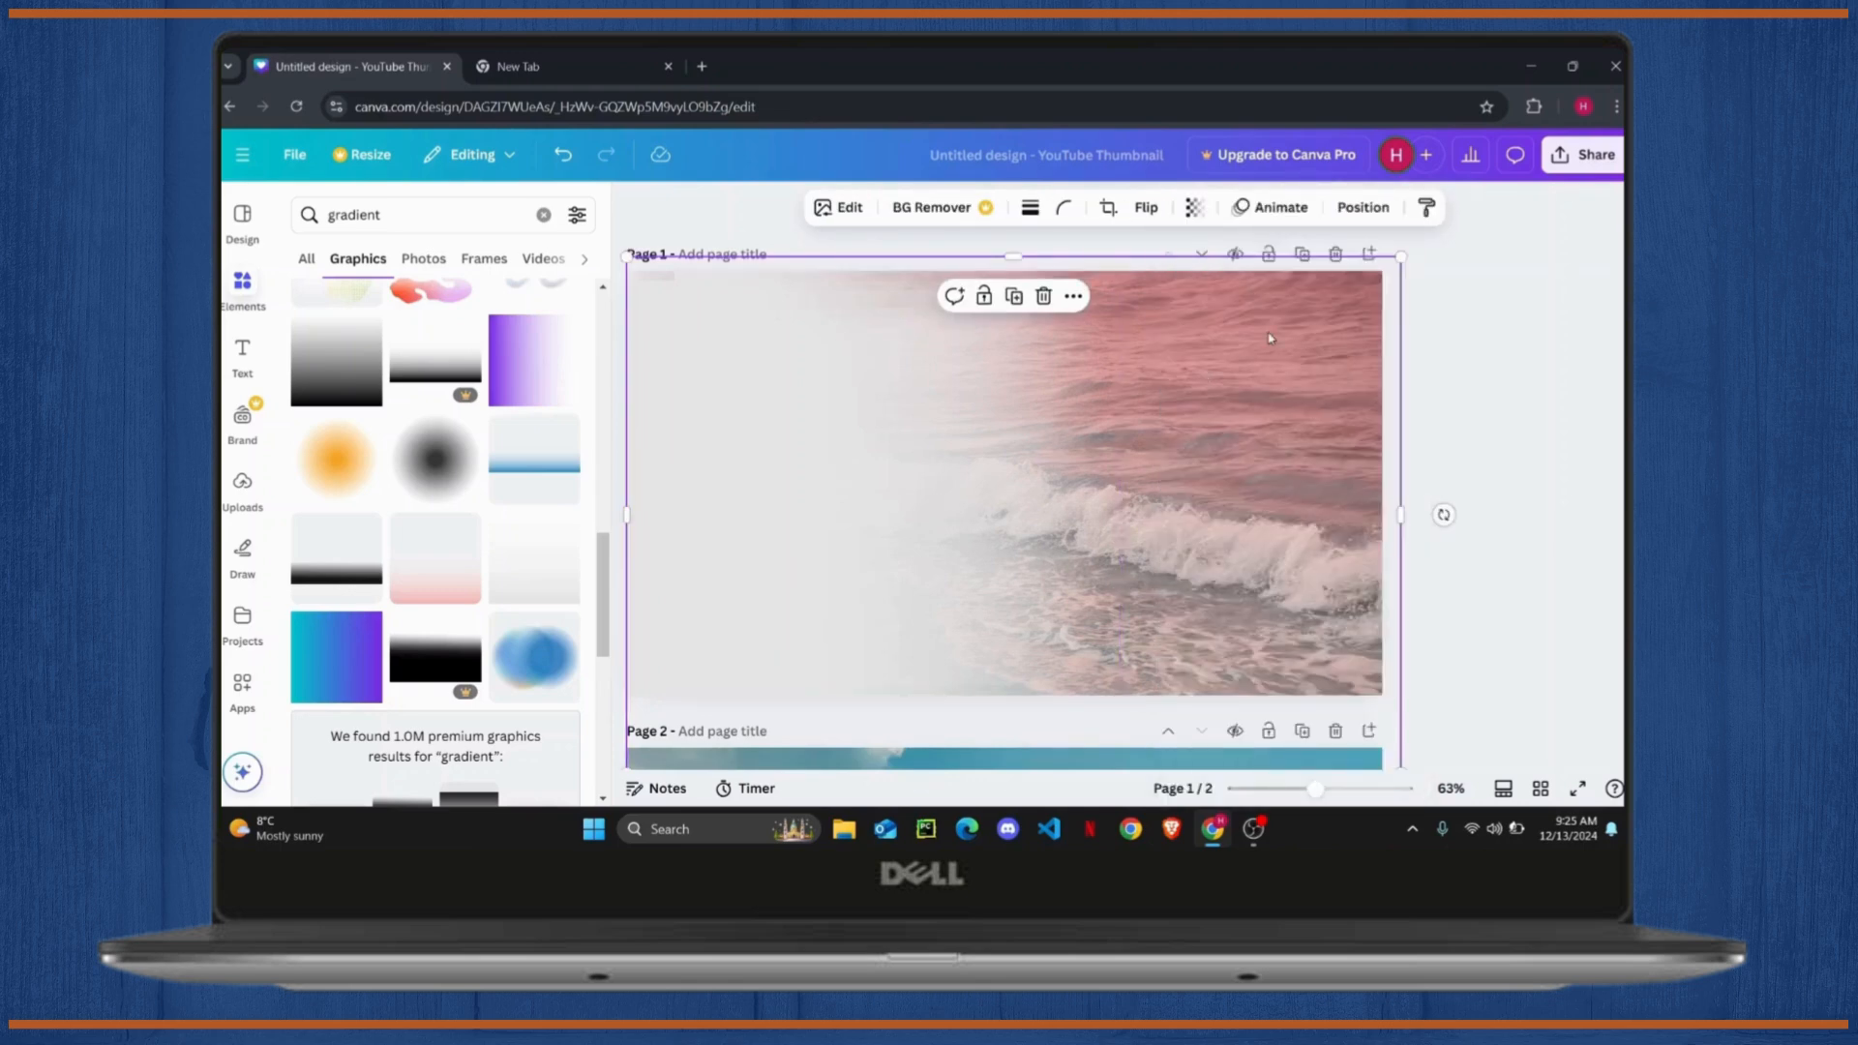
pyautogui.moveTo(1271, 338)
pyautogui.mouseDown()
pyautogui.moveTo(941, 481)
pyautogui.moveTo(1070, 397)
pyautogui.moveTo(1251, 345)
pyautogui.mouseUp()
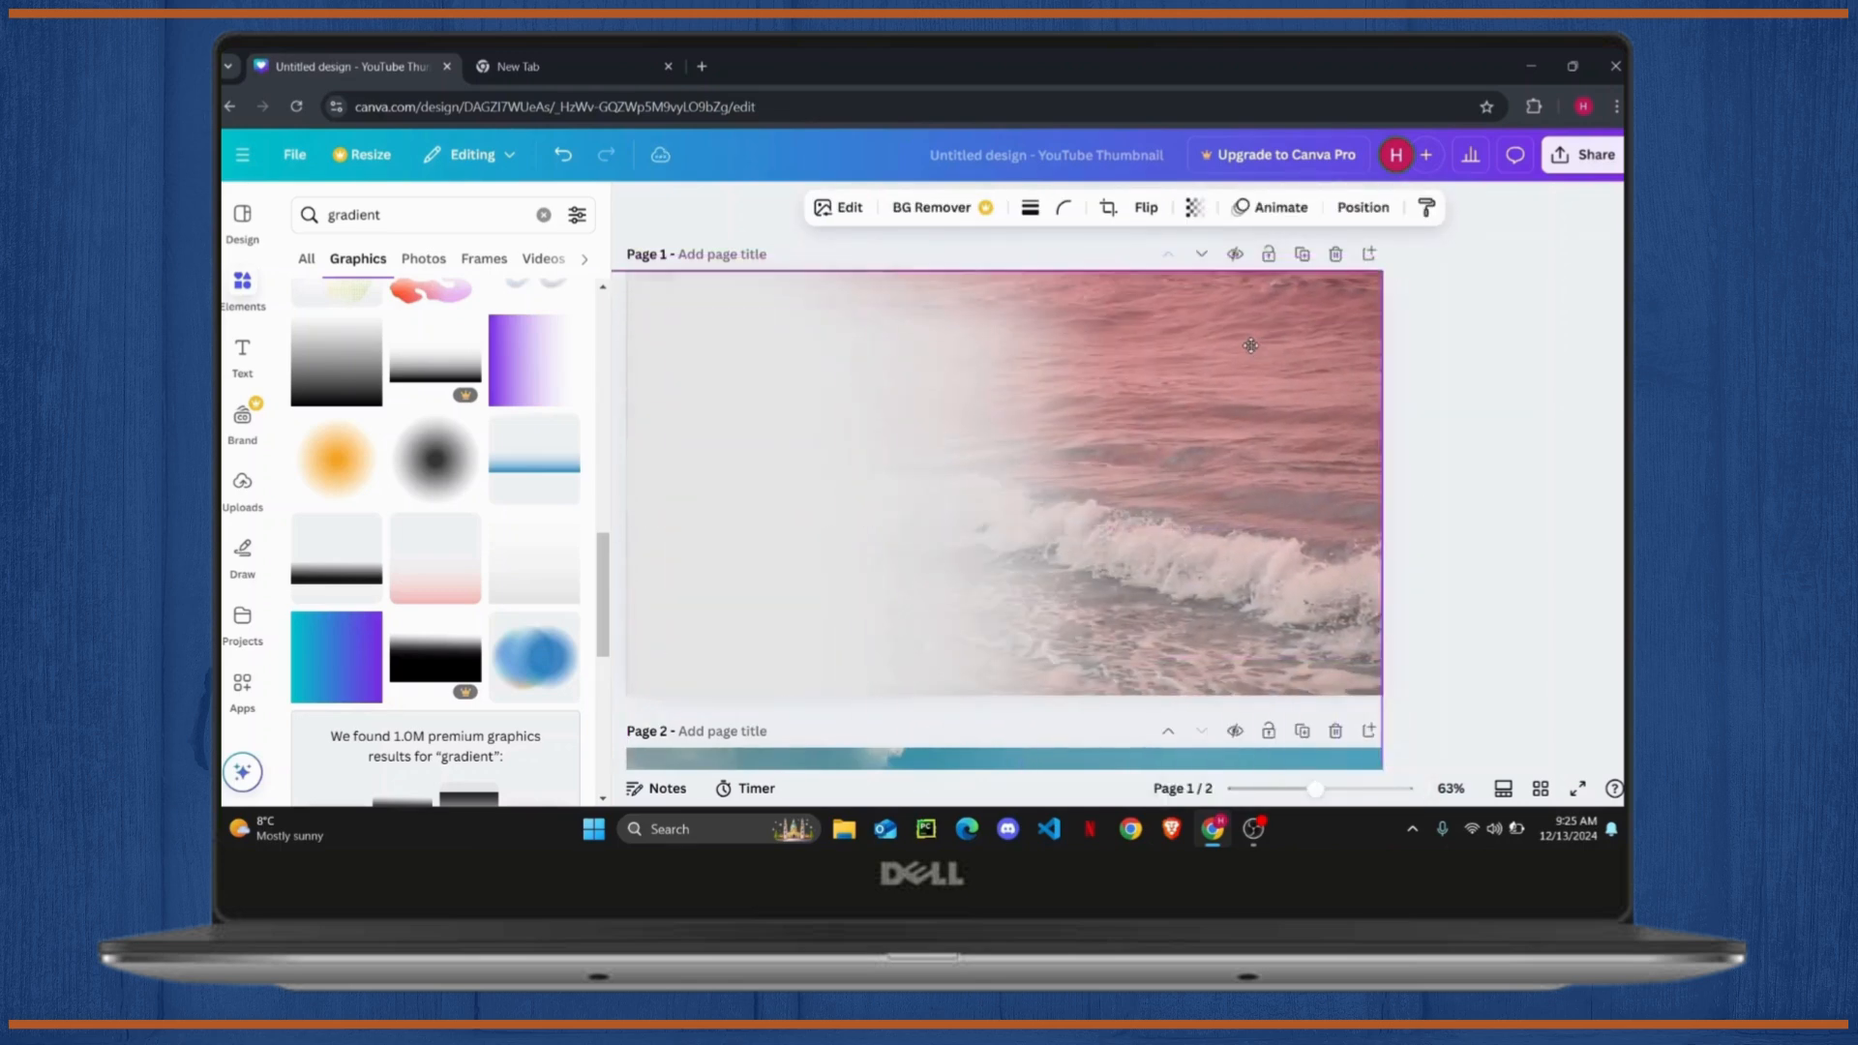
pyautogui.click(821, 424)
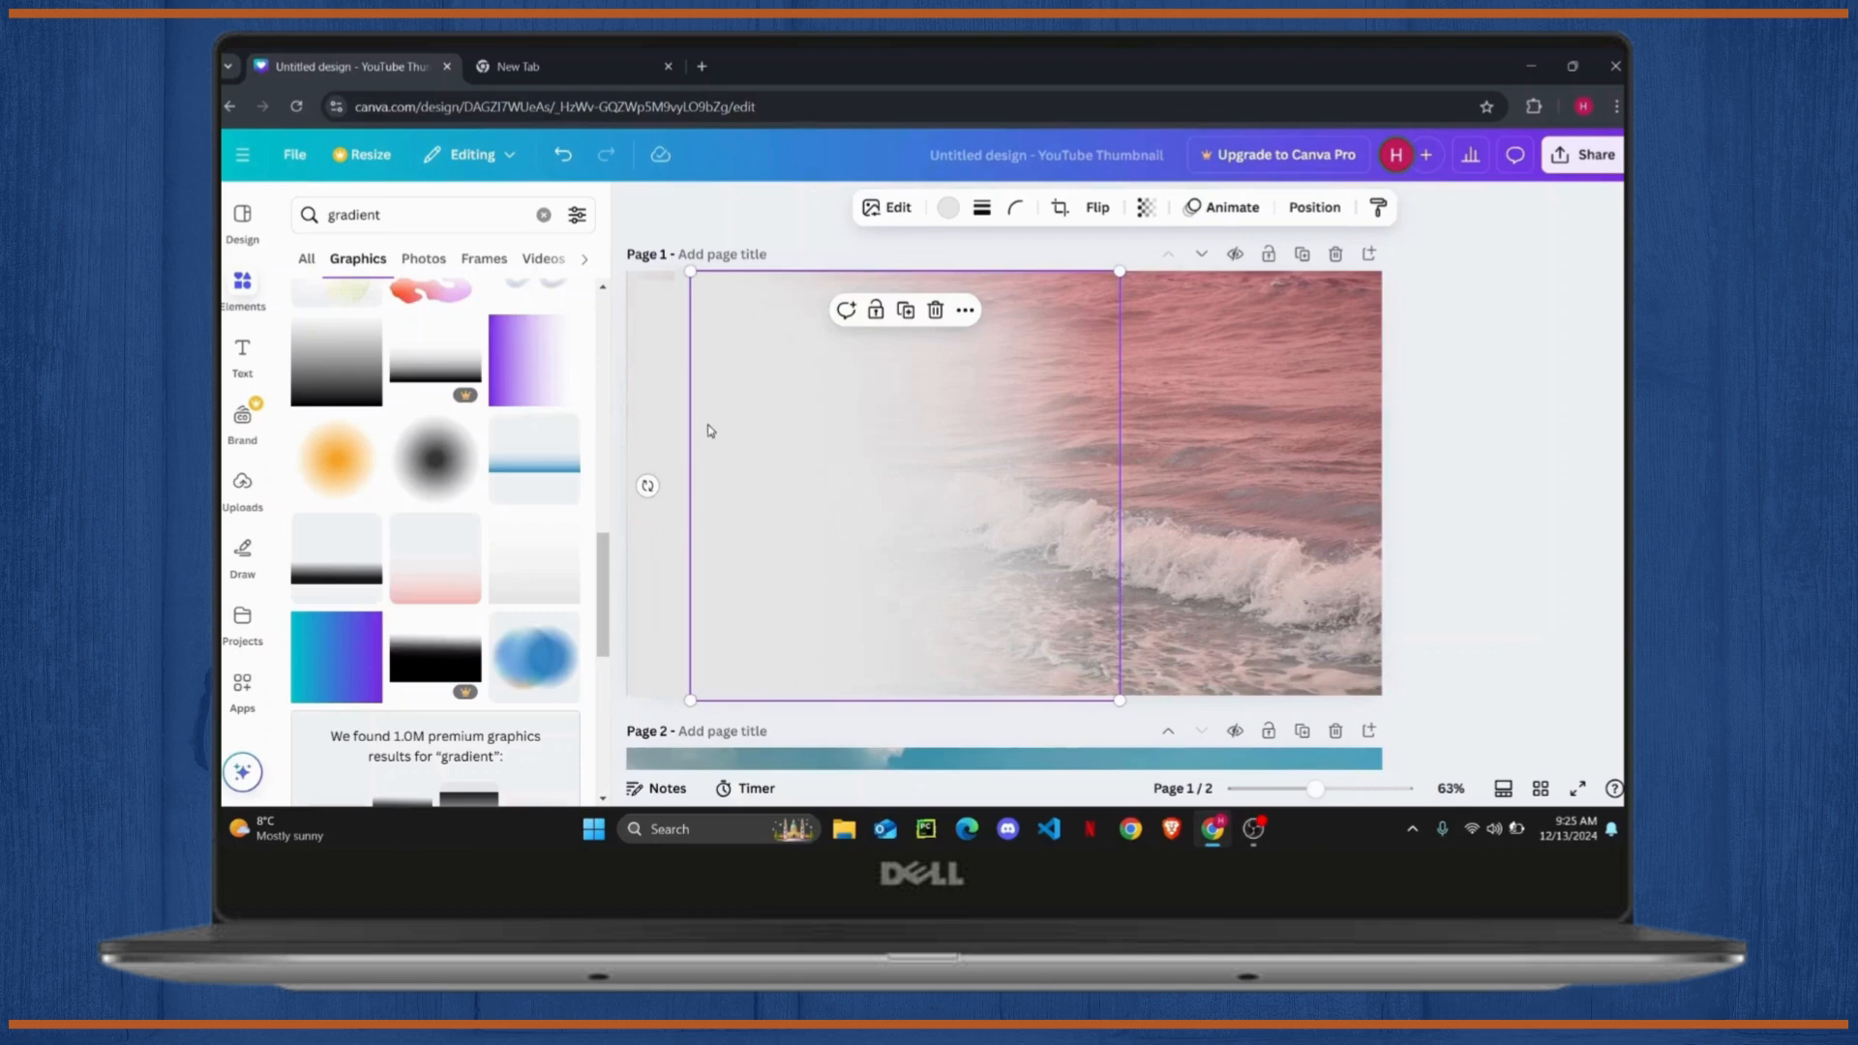
pyautogui.moveTo(707, 431)
pyautogui.mouseDown()
pyautogui.moveTo(671, 416)
pyautogui.moveTo(689, 416)
pyautogui.mouseUp()
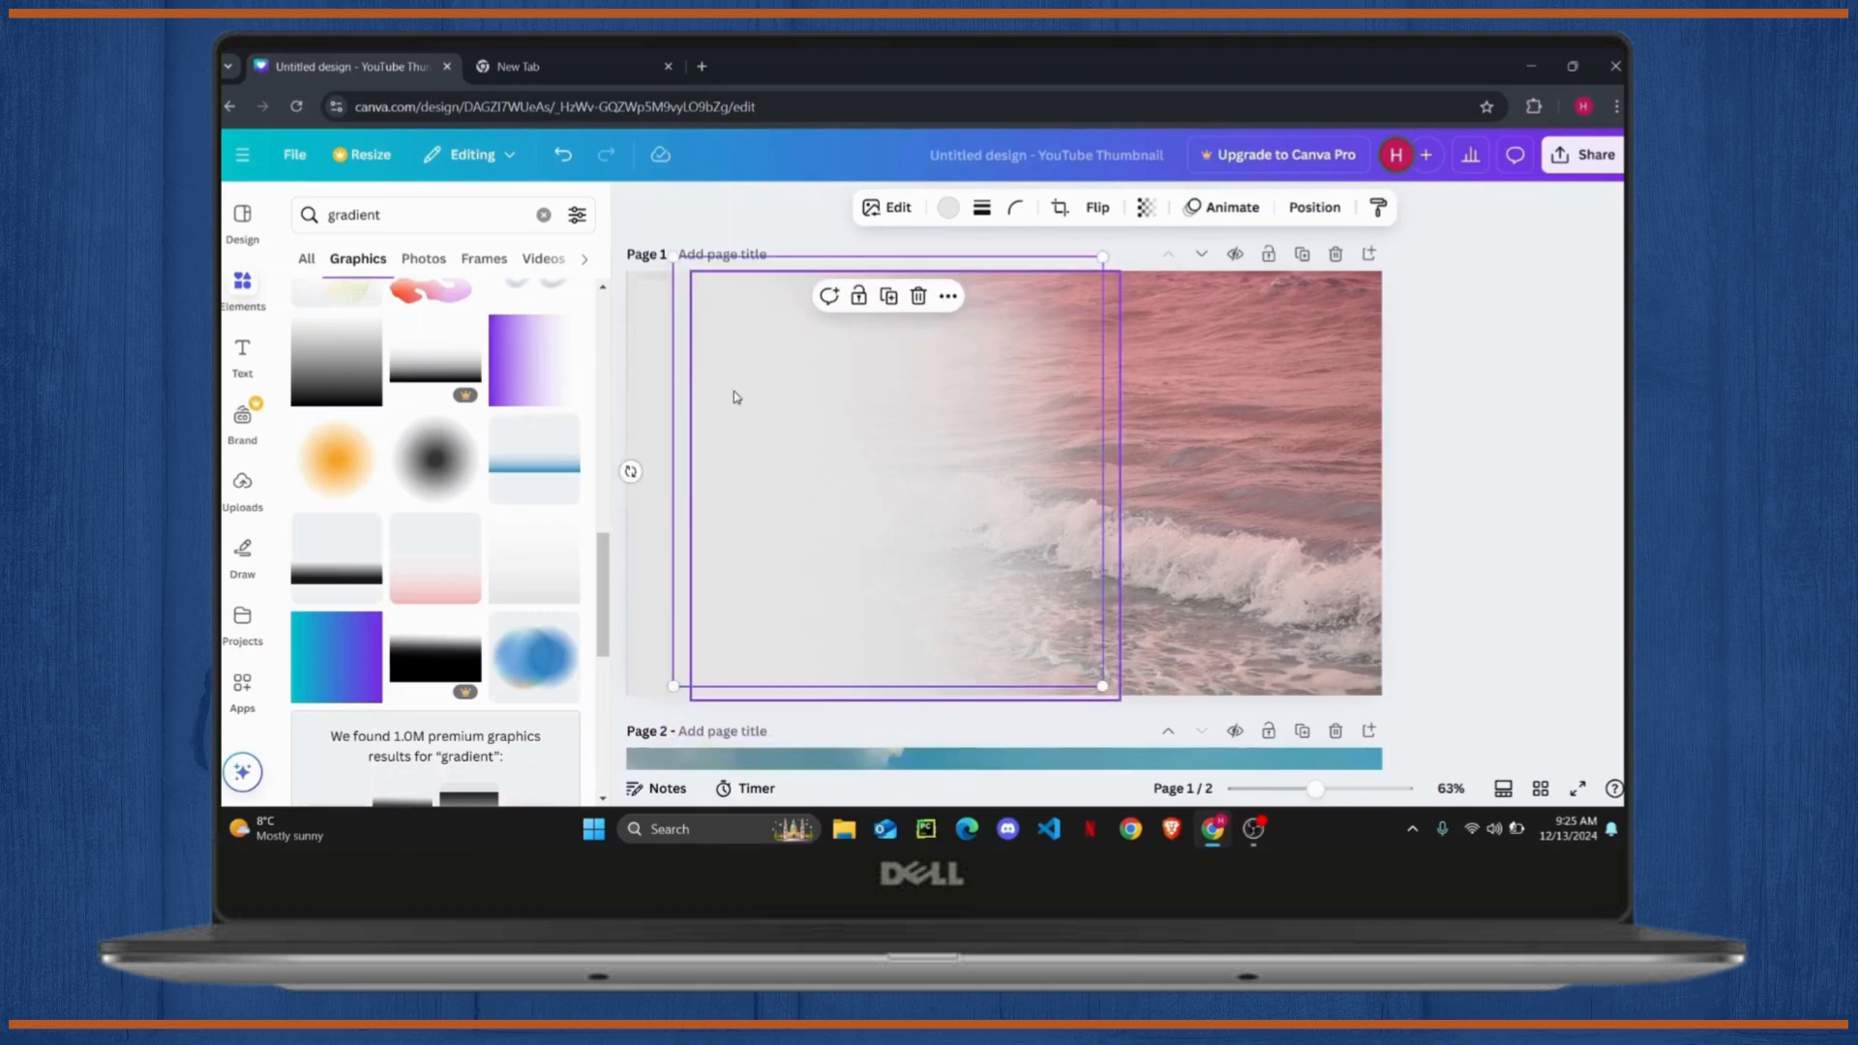
# Step: Copy all the gradient layers from page 1 and paste them onto the cloud photo on page 2
pyautogui.scroll(-2, 757, 538)
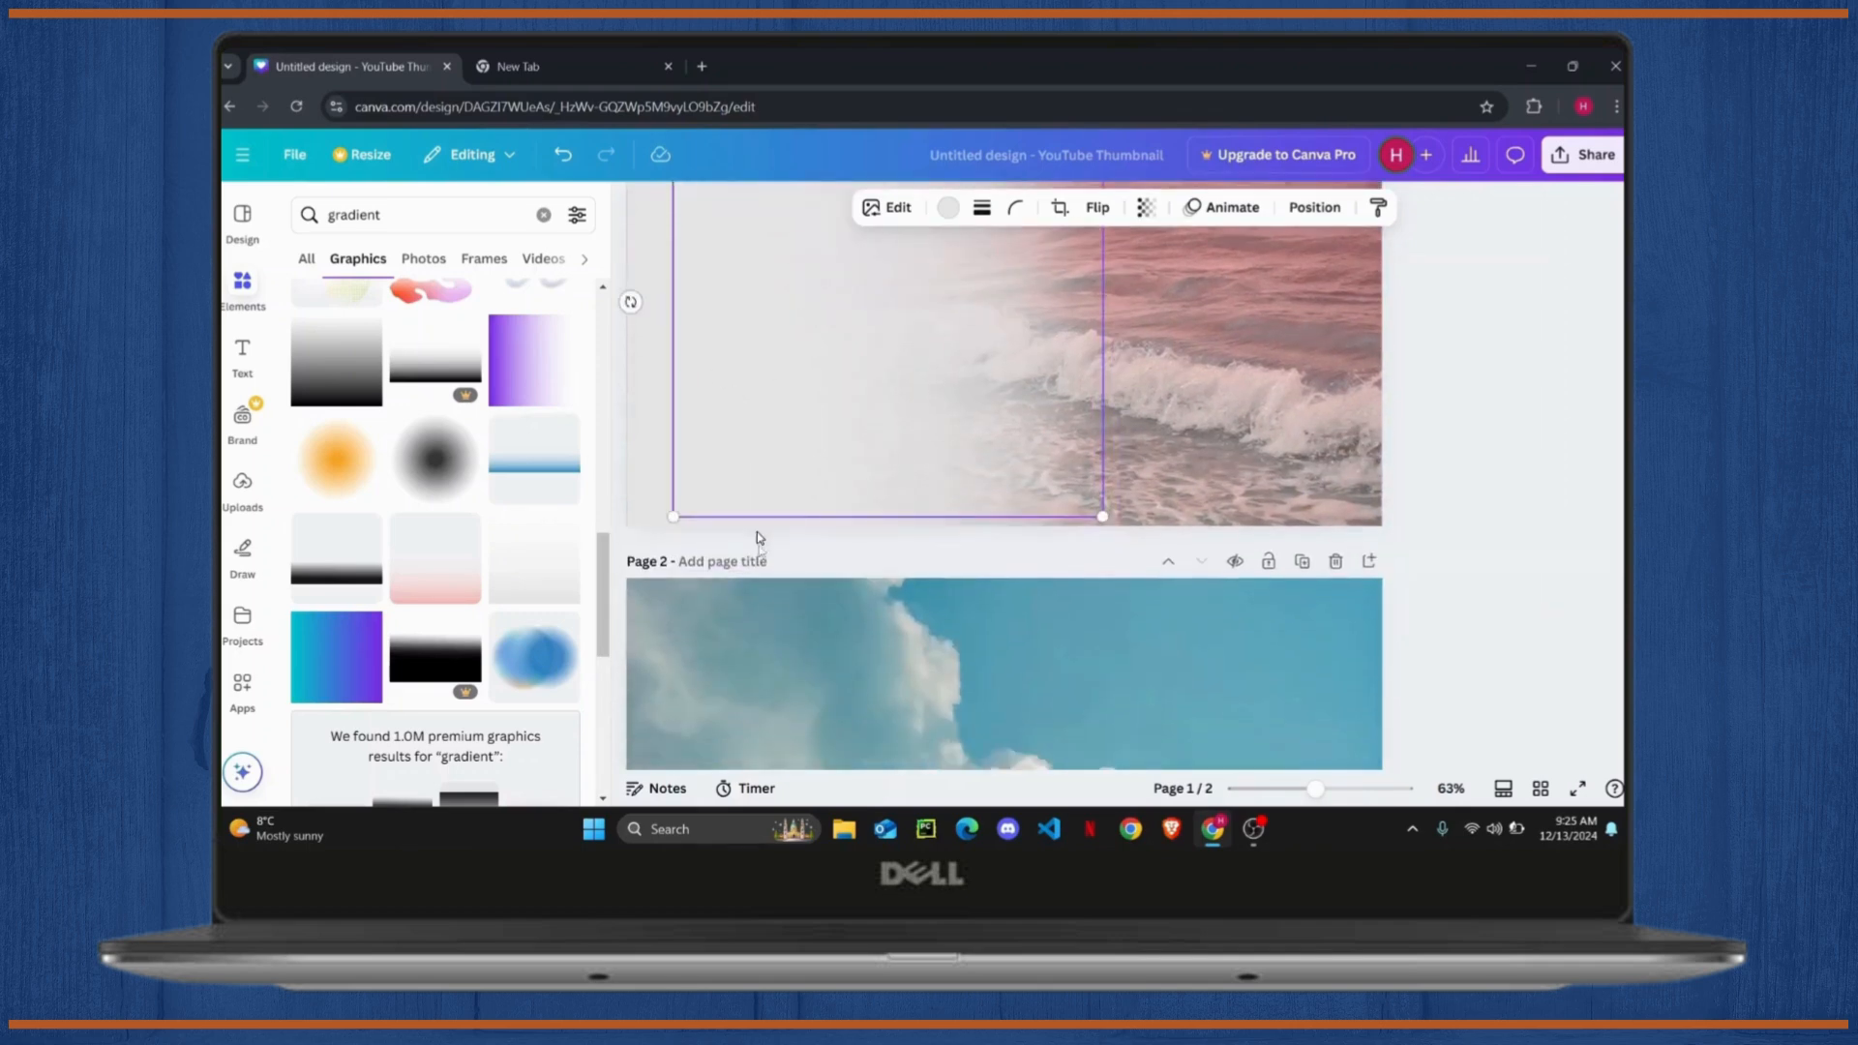
pyautogui.click(1515, 509)
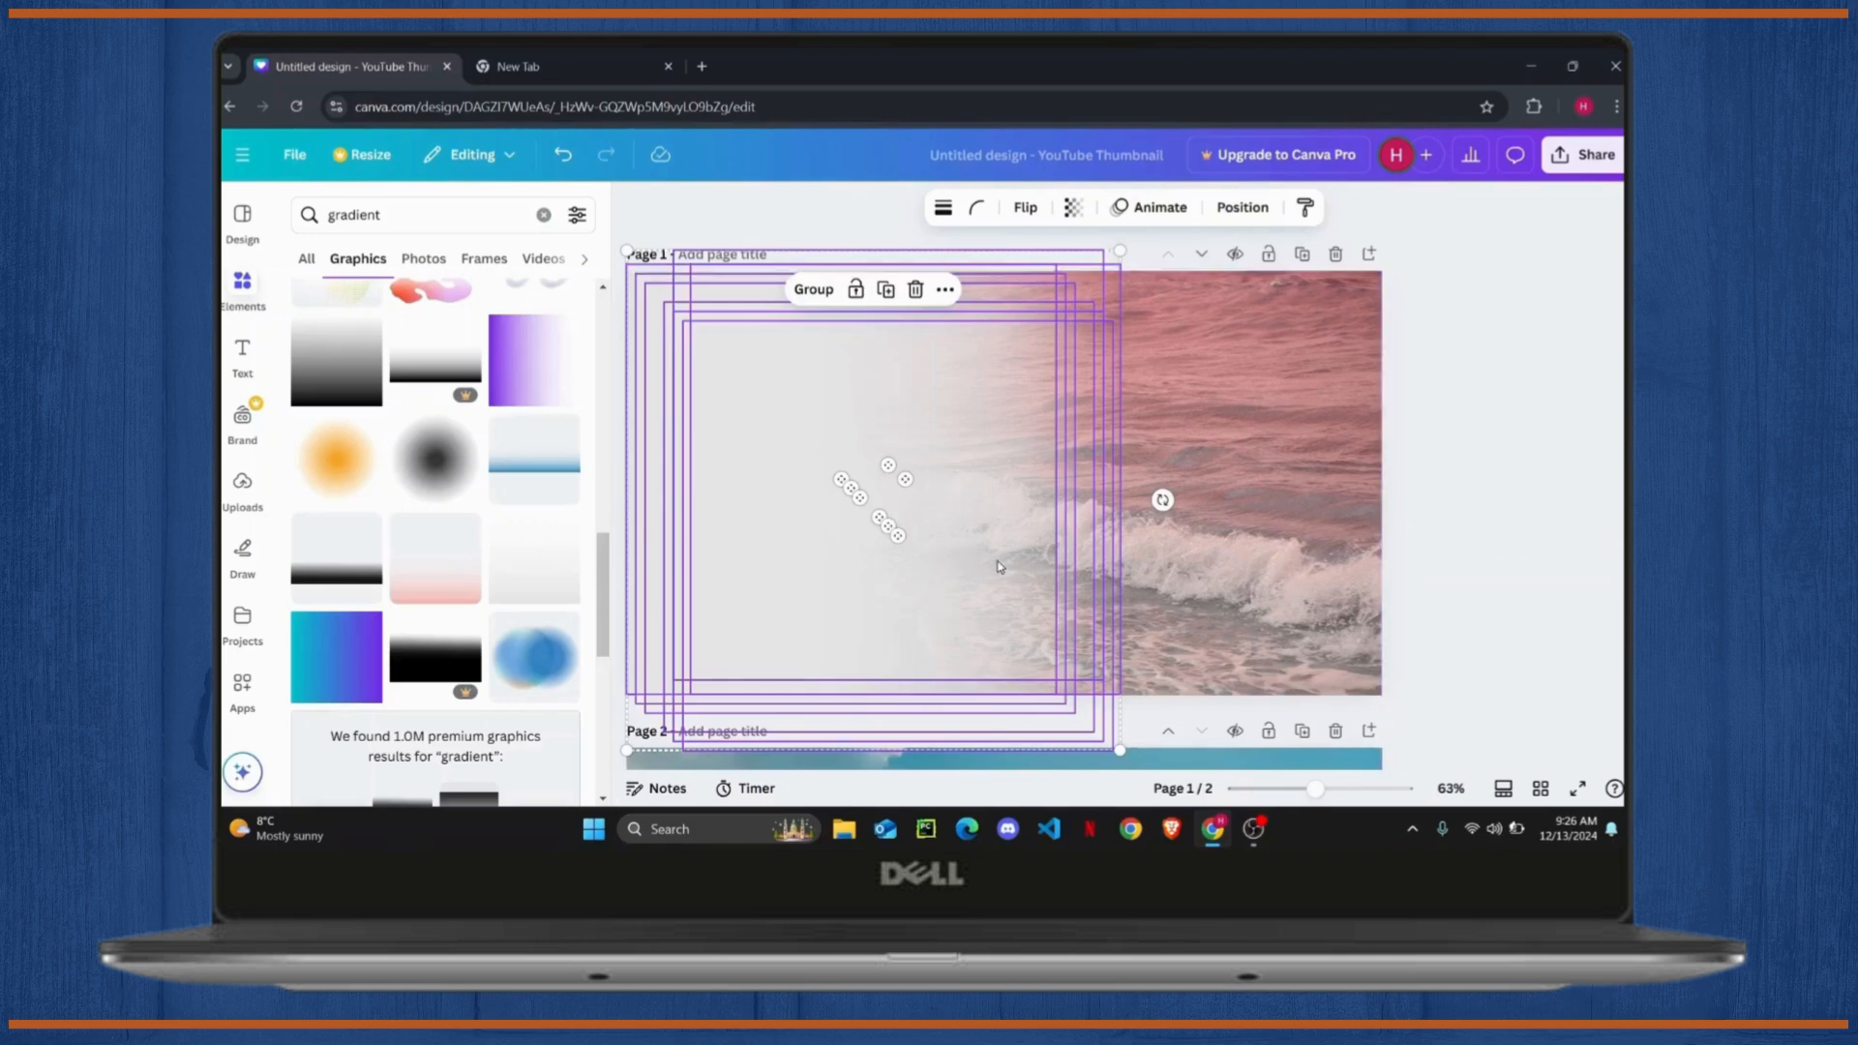
pyautogui.scroll(-5, 998, 565)
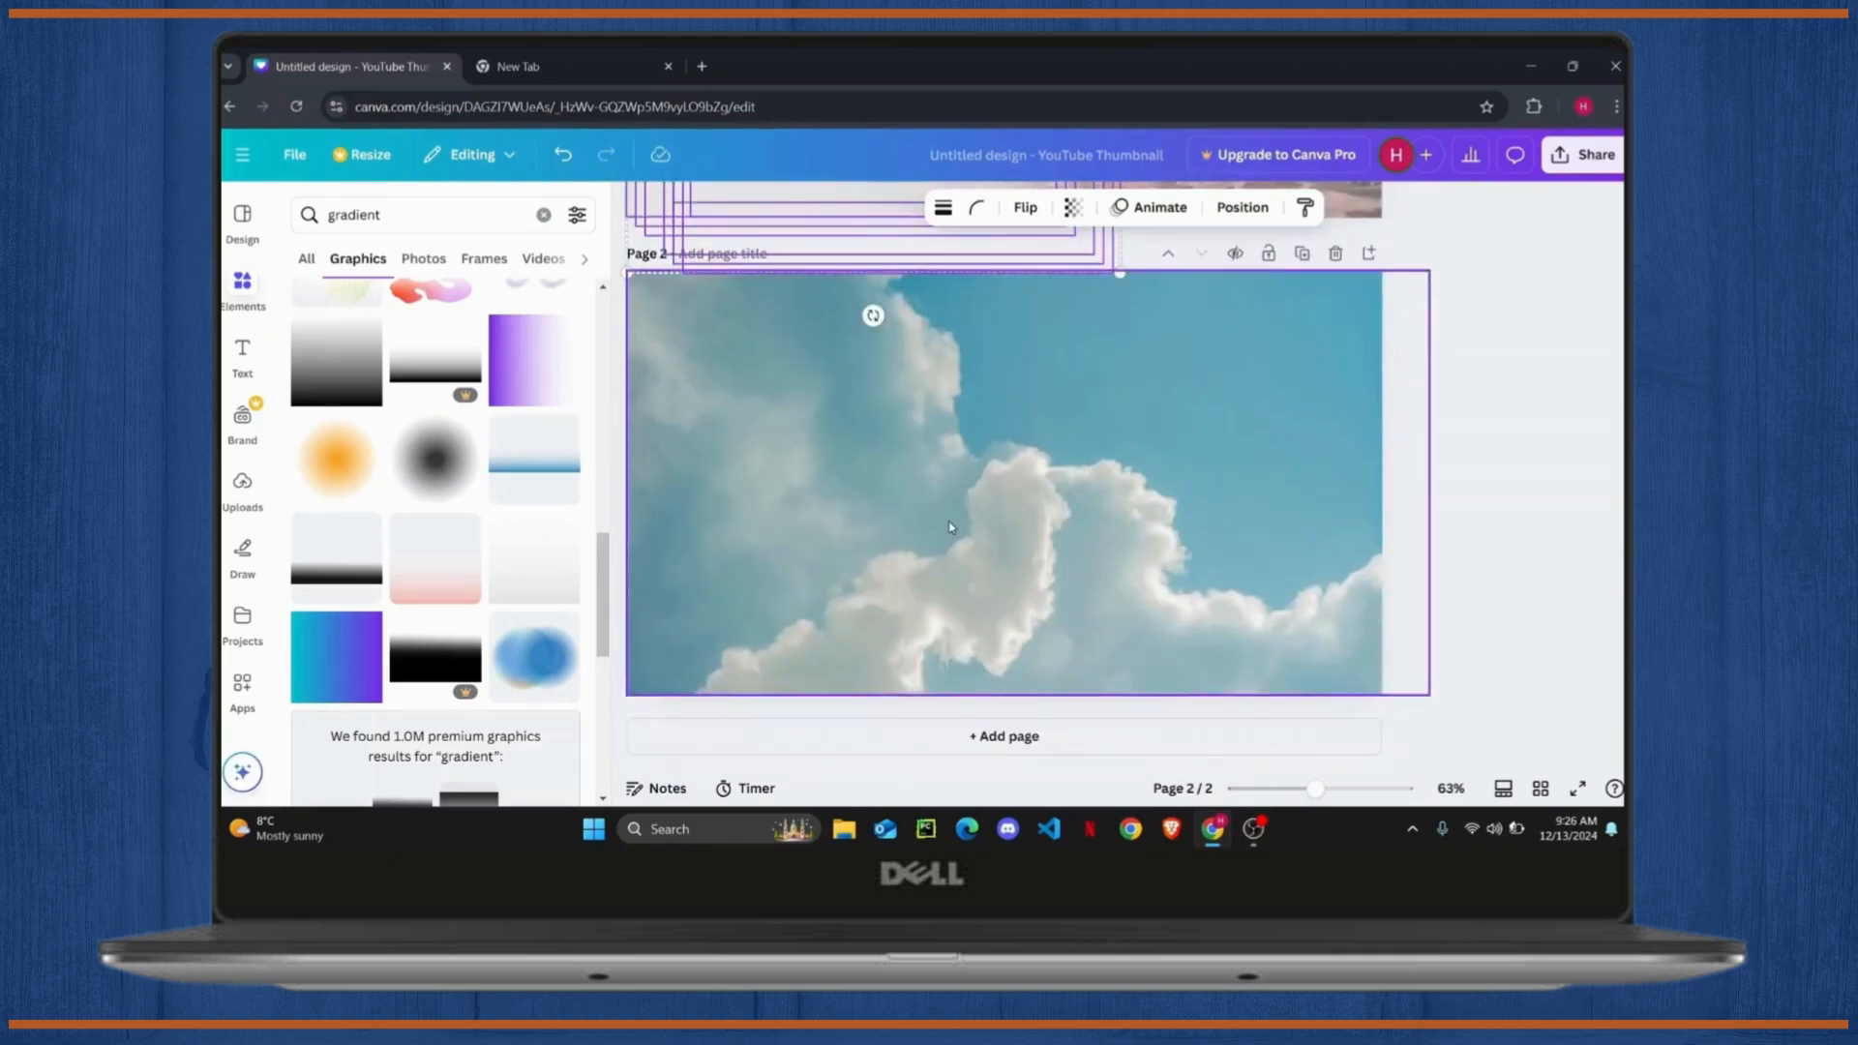
pyautogui.click(949, 527)
pyautogui.hotkey('ctrl', 'v')
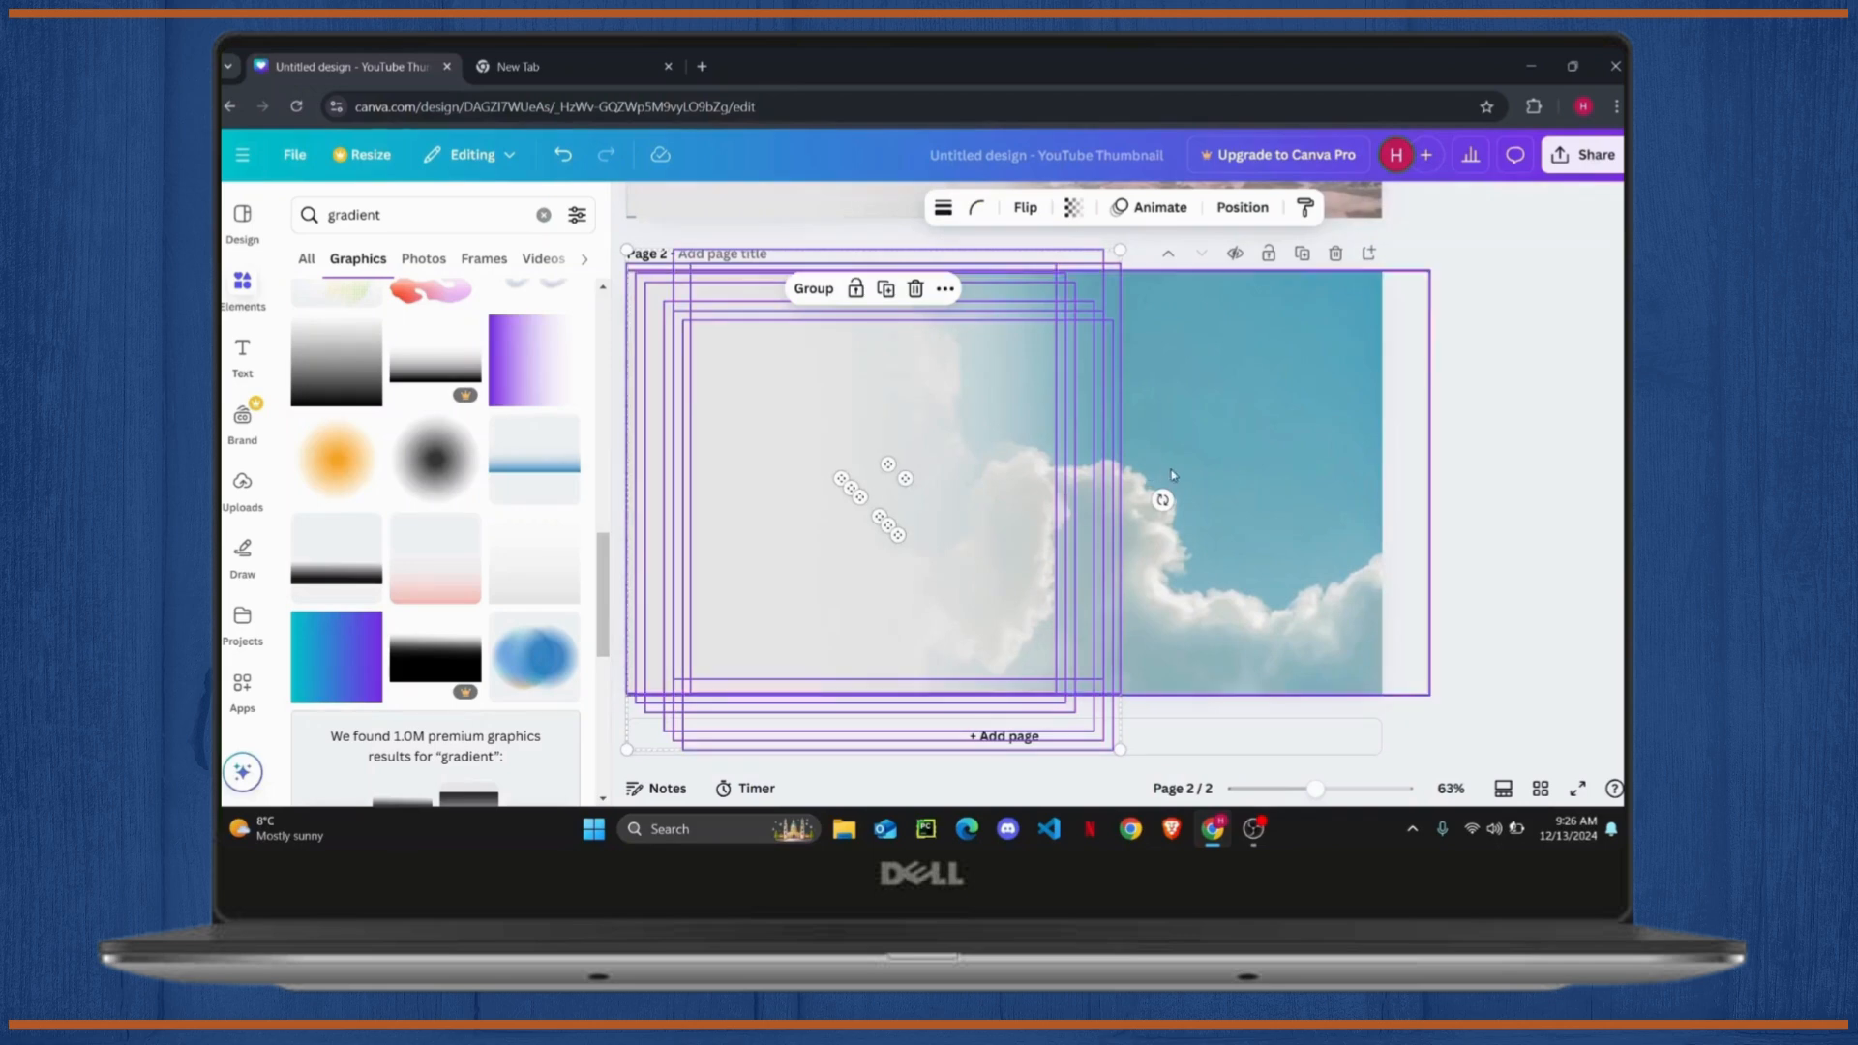
# Step: Rotate the pasted gradient layers a quarter turn and move them over the right half of the cloud photo
pyautogui.moveTo(1163, 503); pyautogui.dragTo(883, 305)
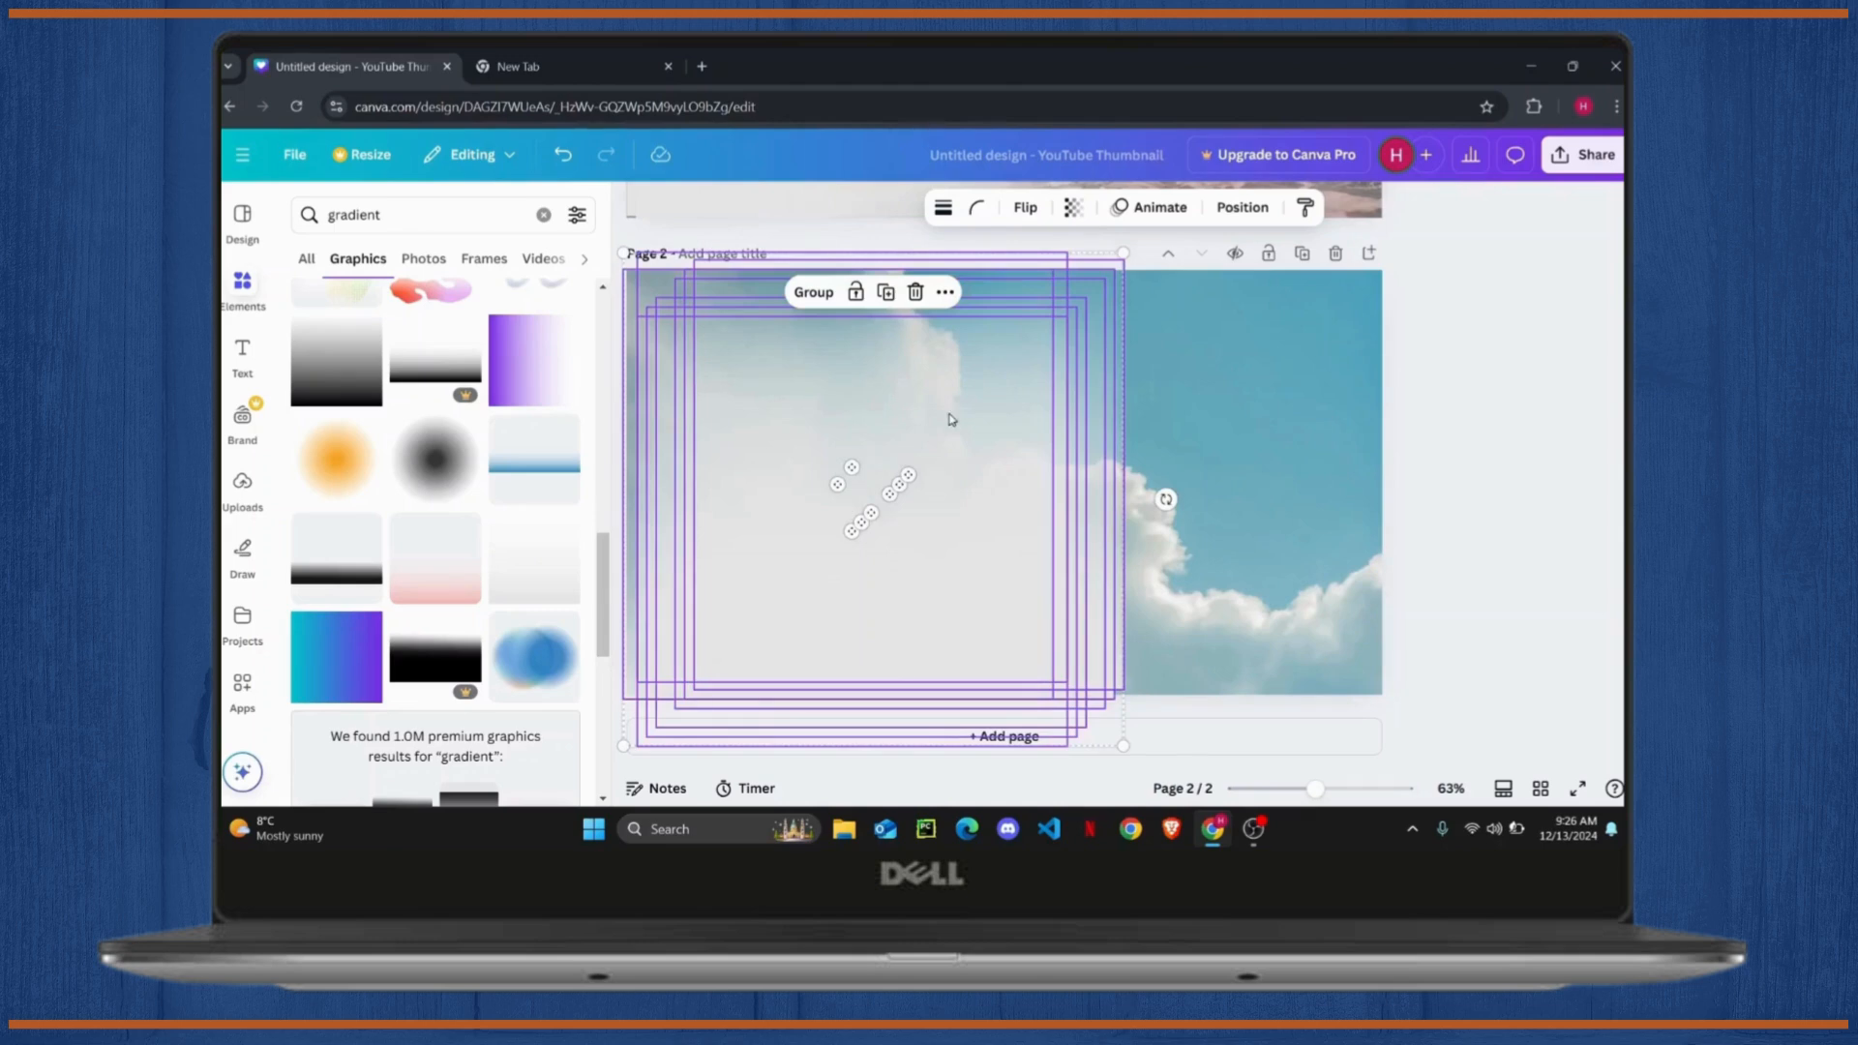
pyautogui.moveTo(950, 418); pyautogui.dragTo(1208, 374)
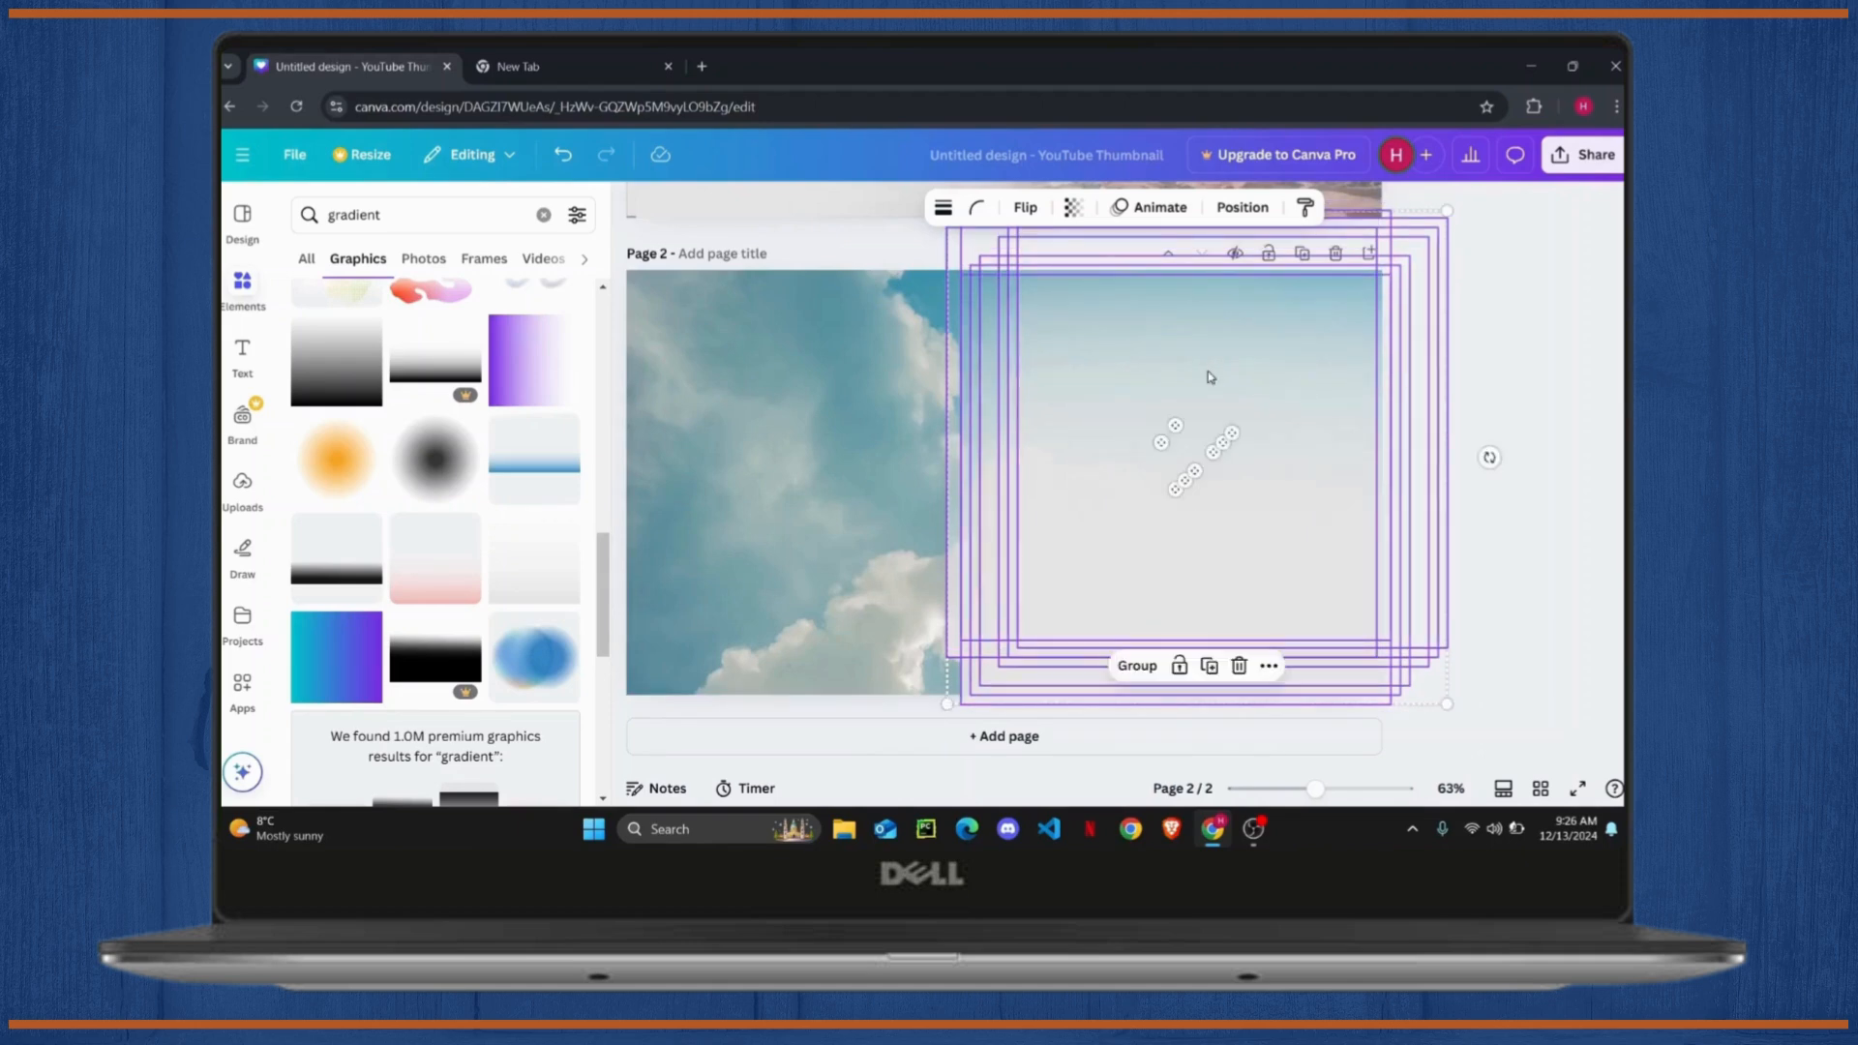
pyautogui.click(1557, 611)
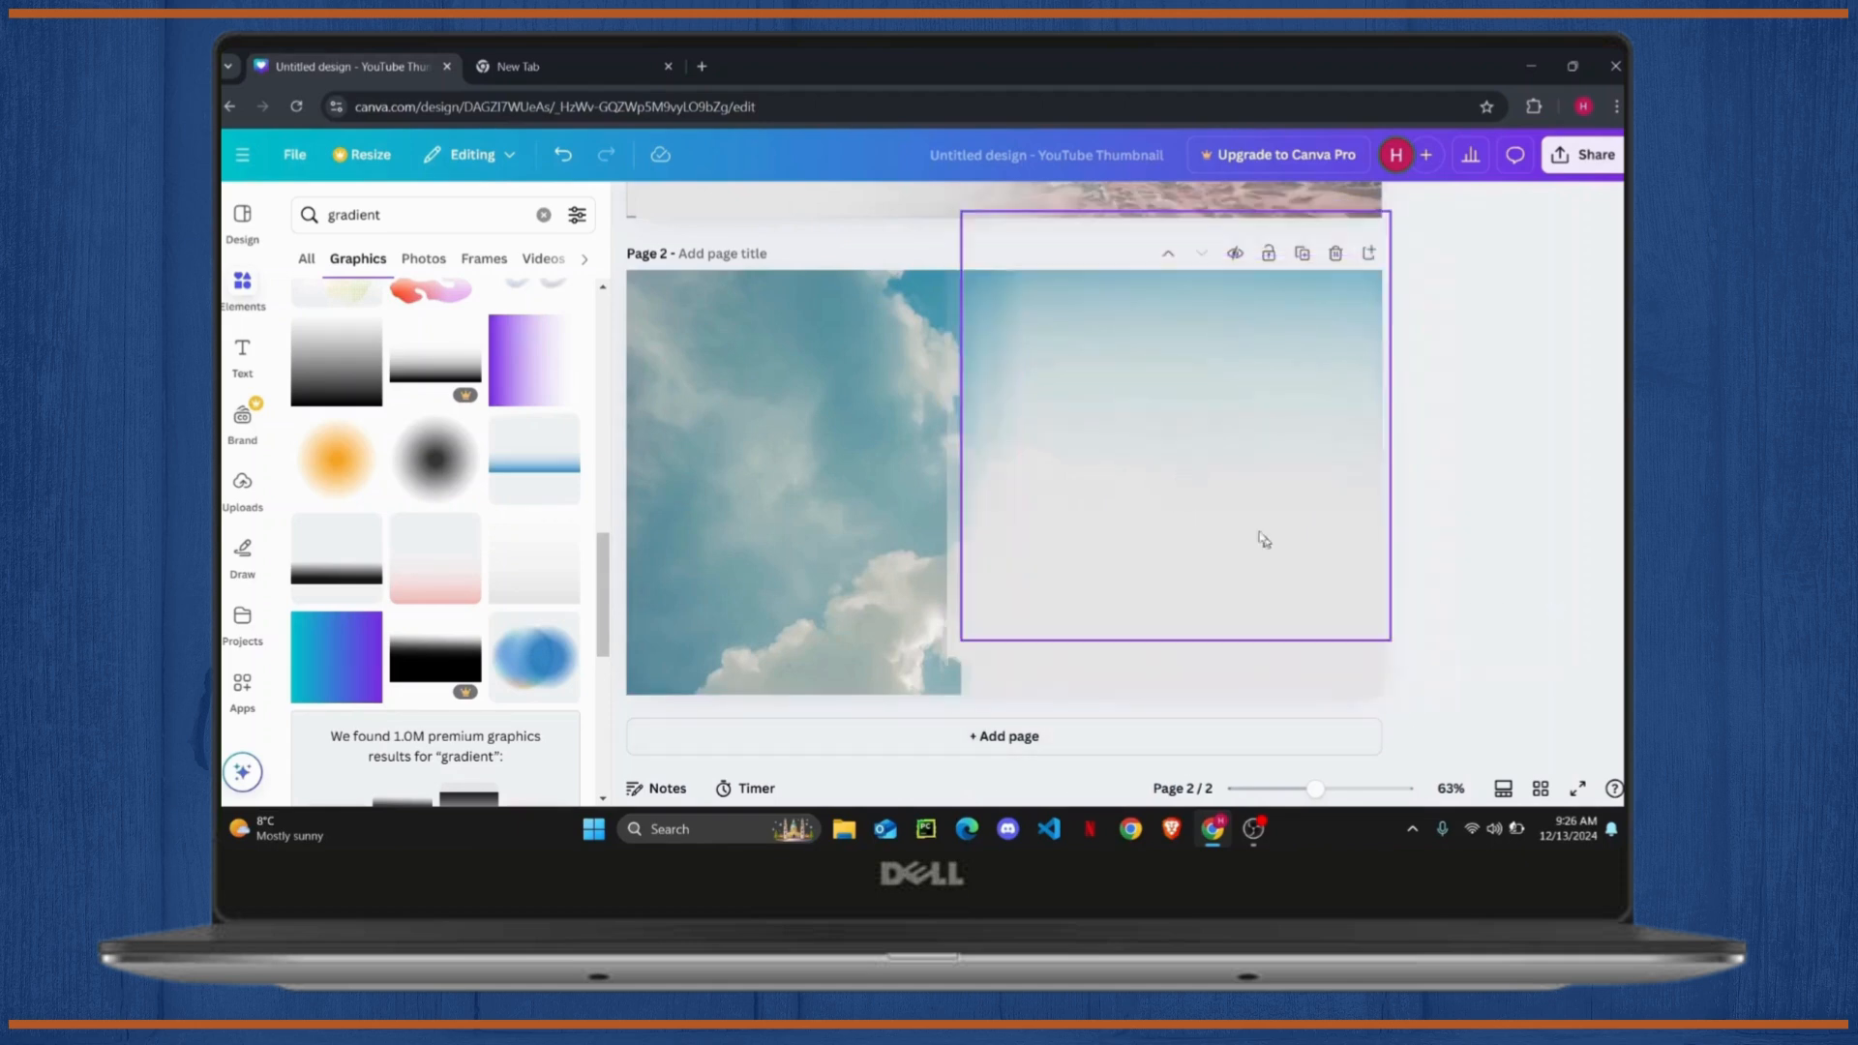
# Step: Place the uploaded faded cloud image on page 3 so it fills the page over the faded ocean image
pyautogui.scroll(2, 983, 514)
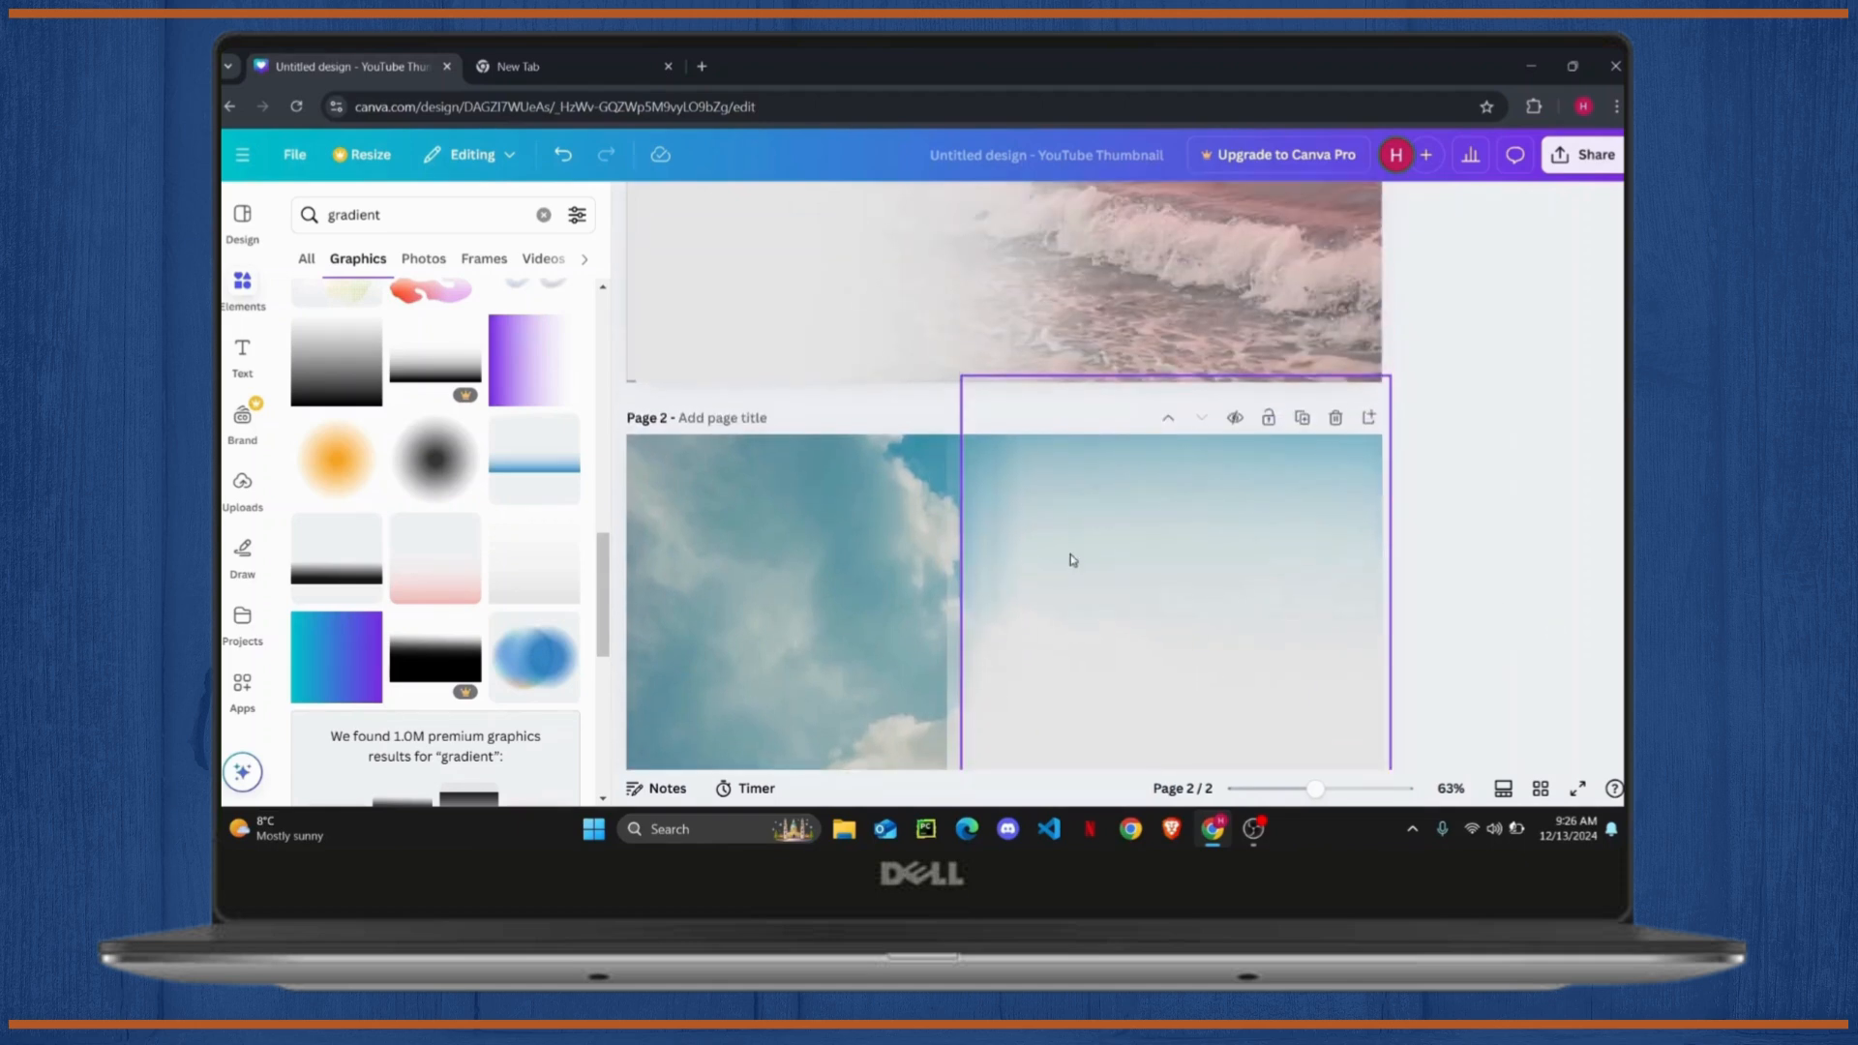
pyautogui.scroll(3, 1071, 559)
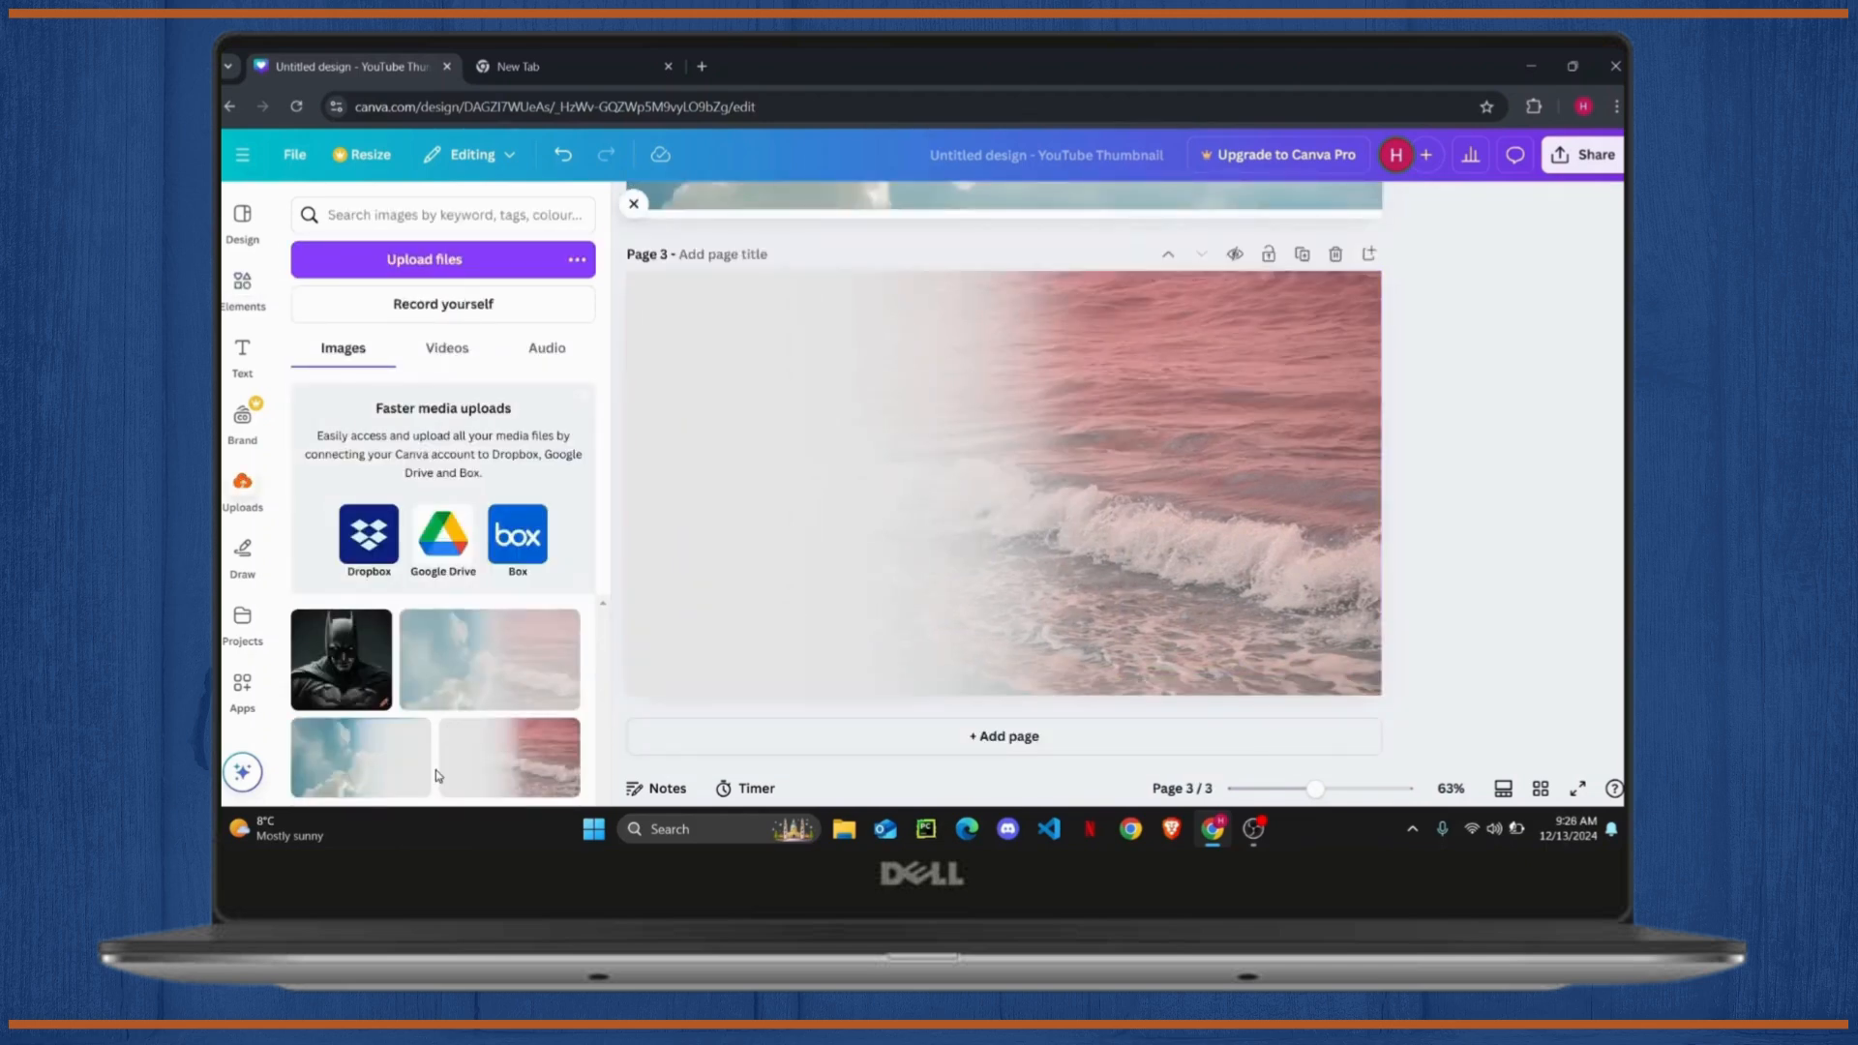
pyautogui.moveTo(351, 779); pyautogui.dragTo(677, 316)
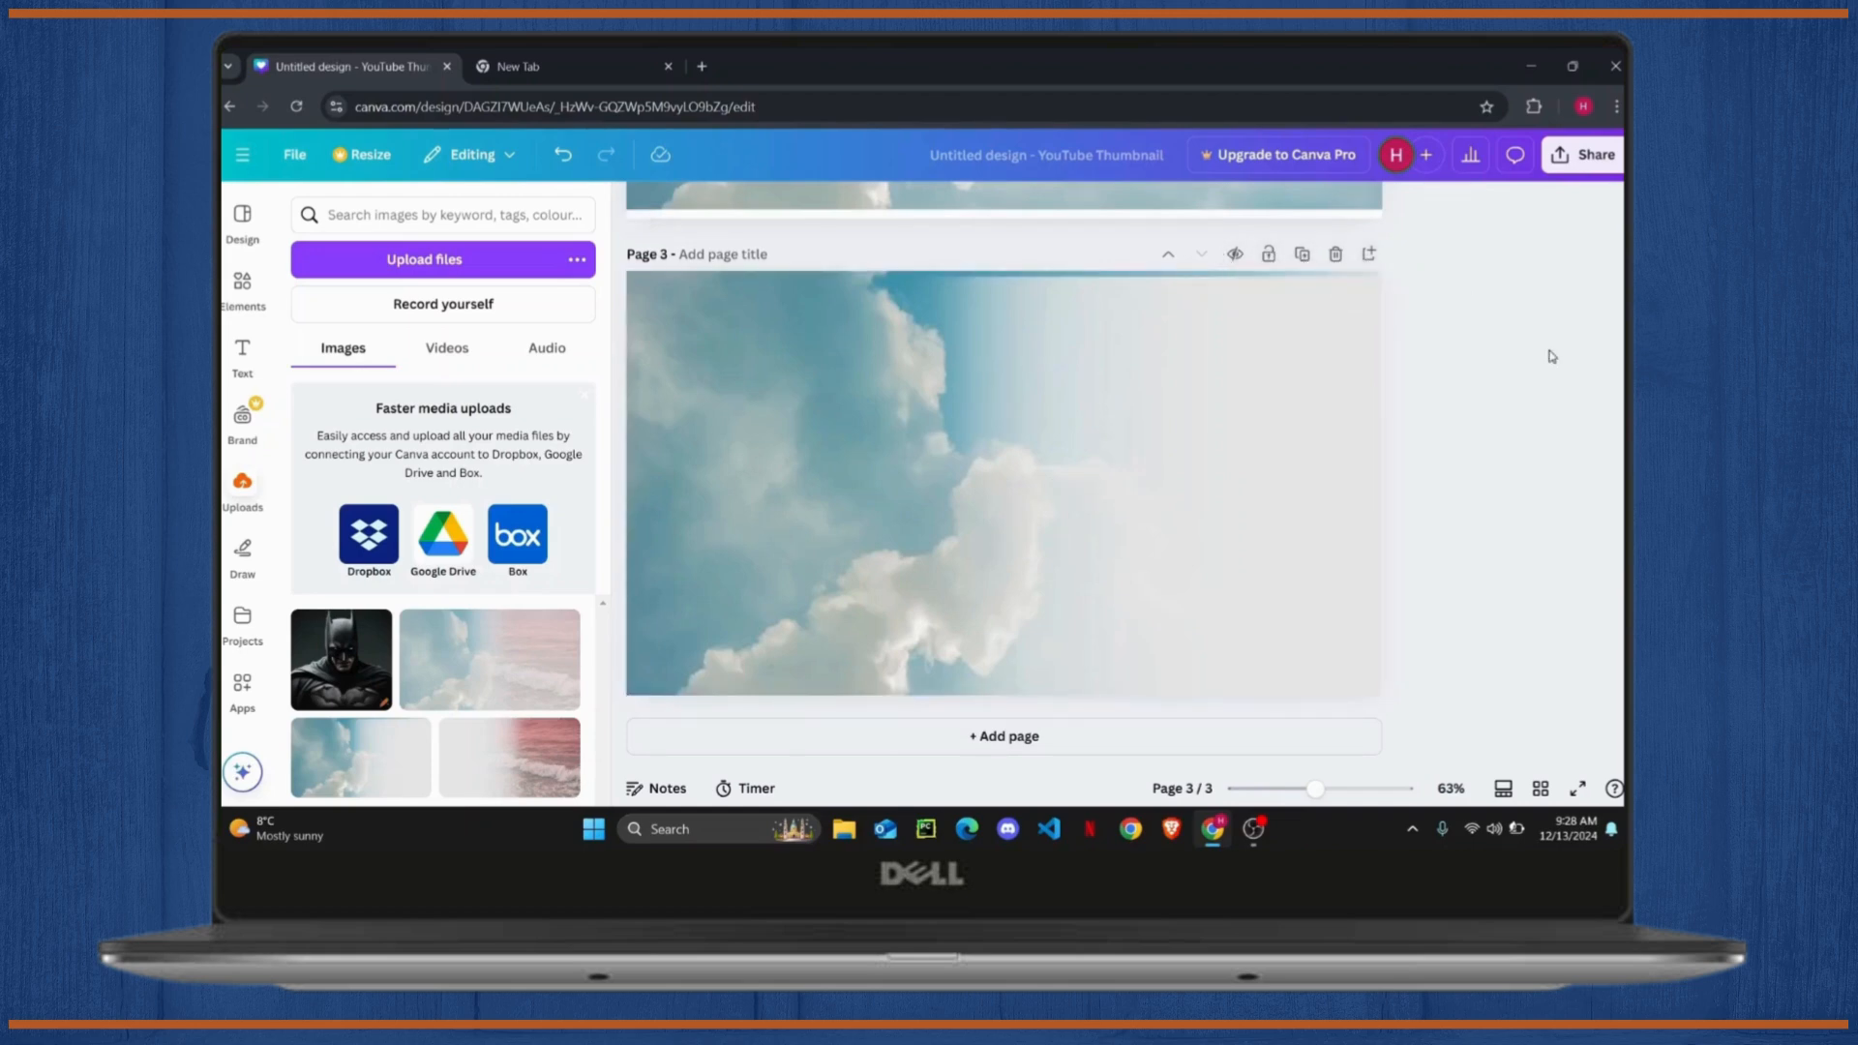
# Step: Try a transparency of 51 on the faded cloud image on page 3, and undo it
pyautogui.click(1106, 465)
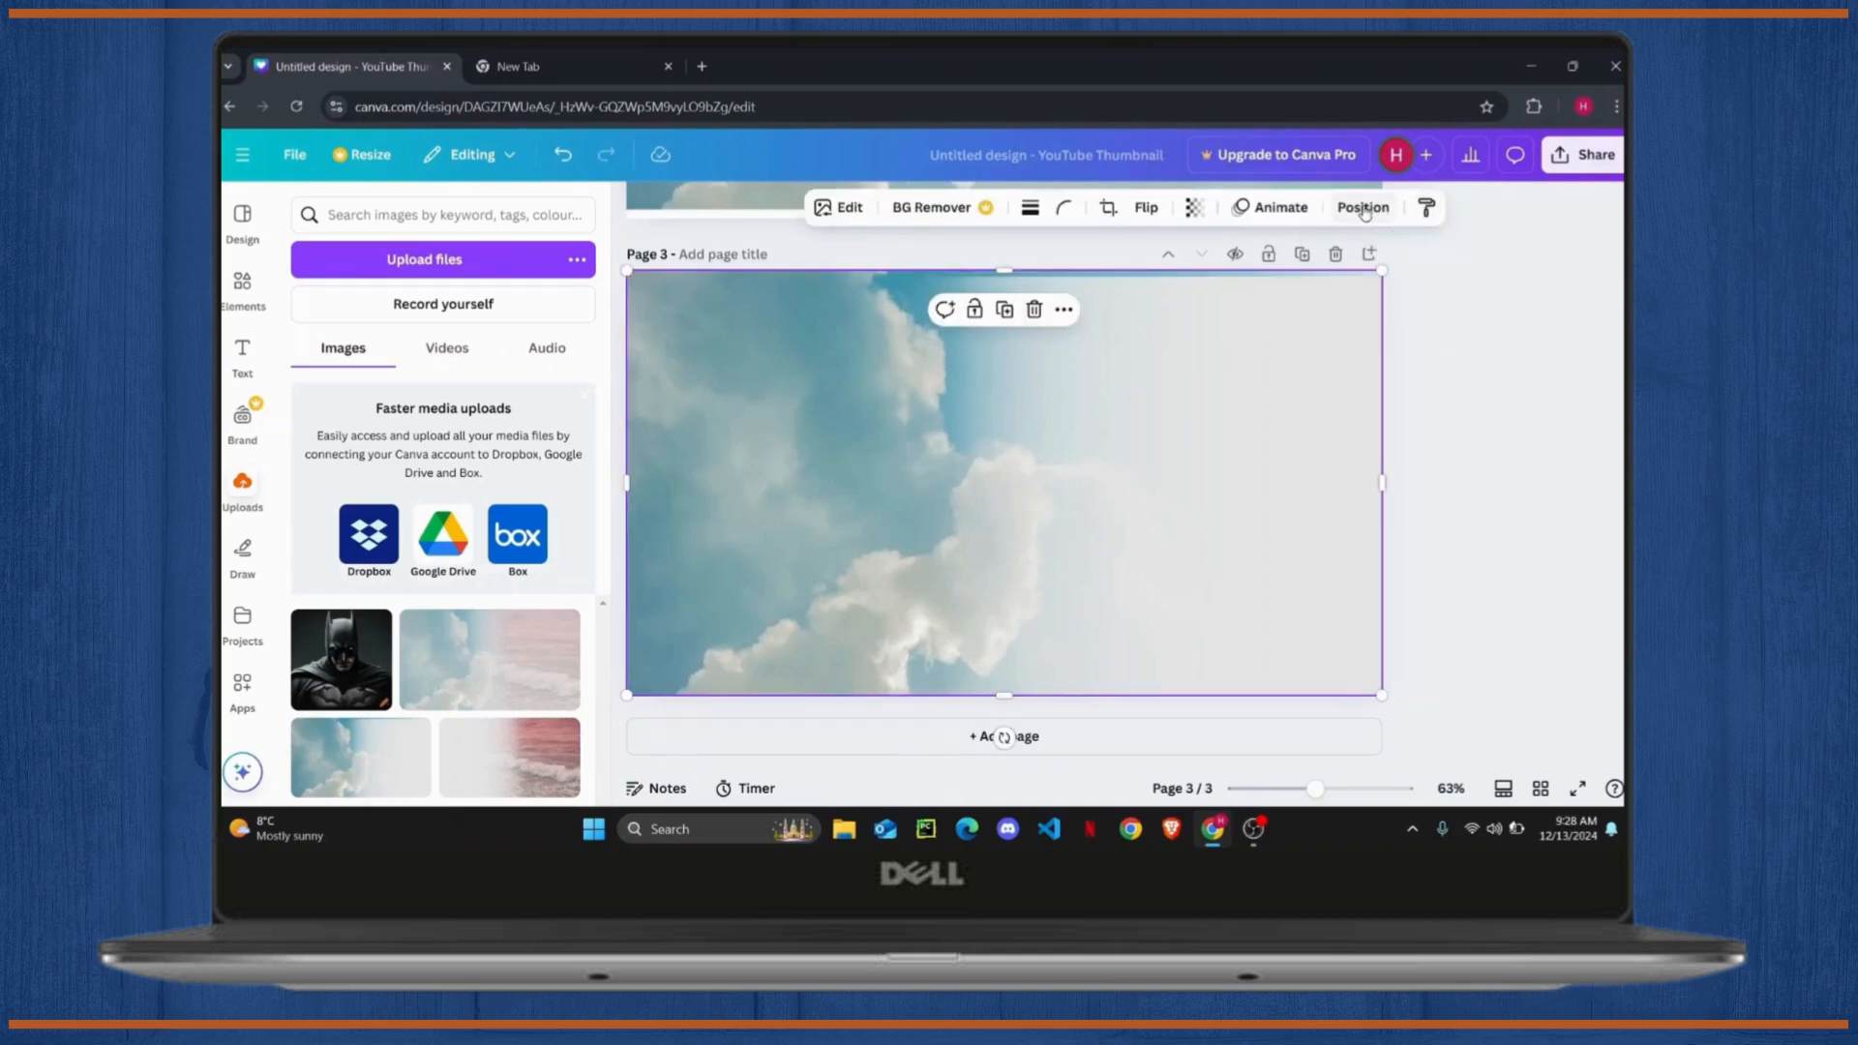
pyautogui.click(1194, 211)
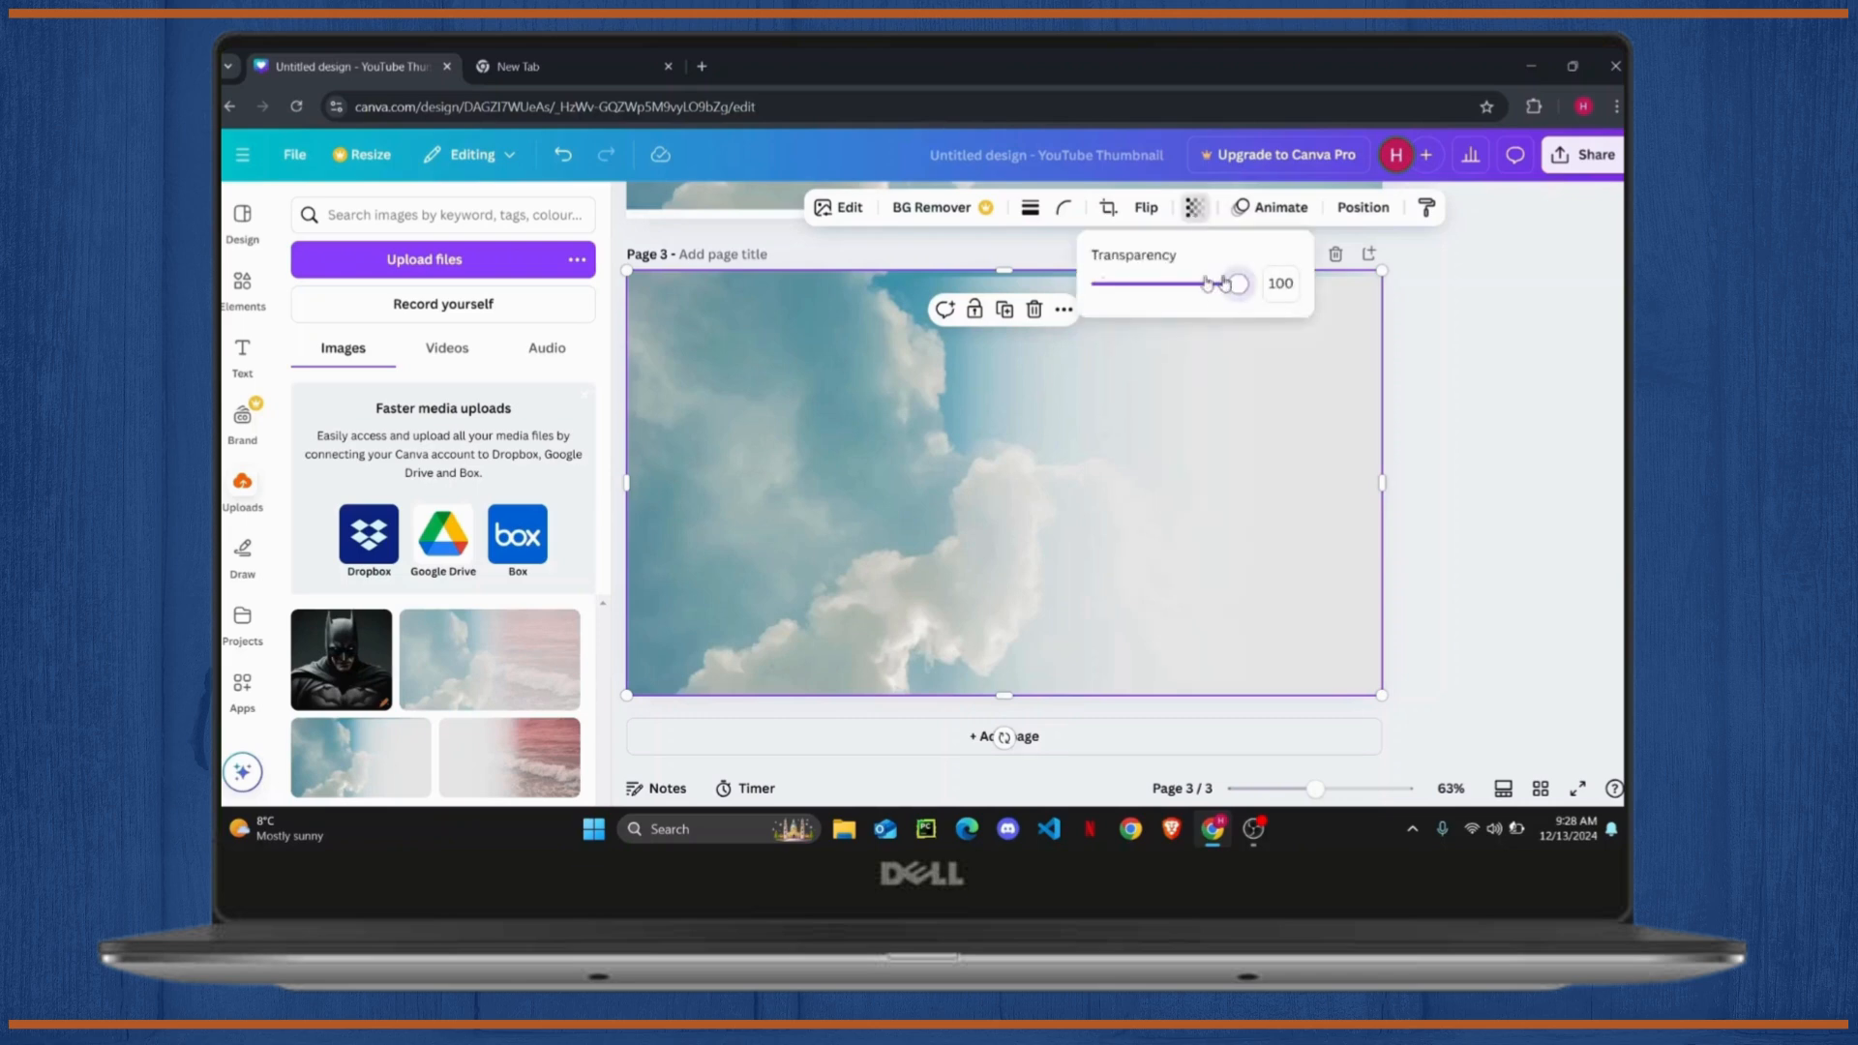
pyautogui.moveTo(1224, 282); pyautogui.dragTo(1174, 320)
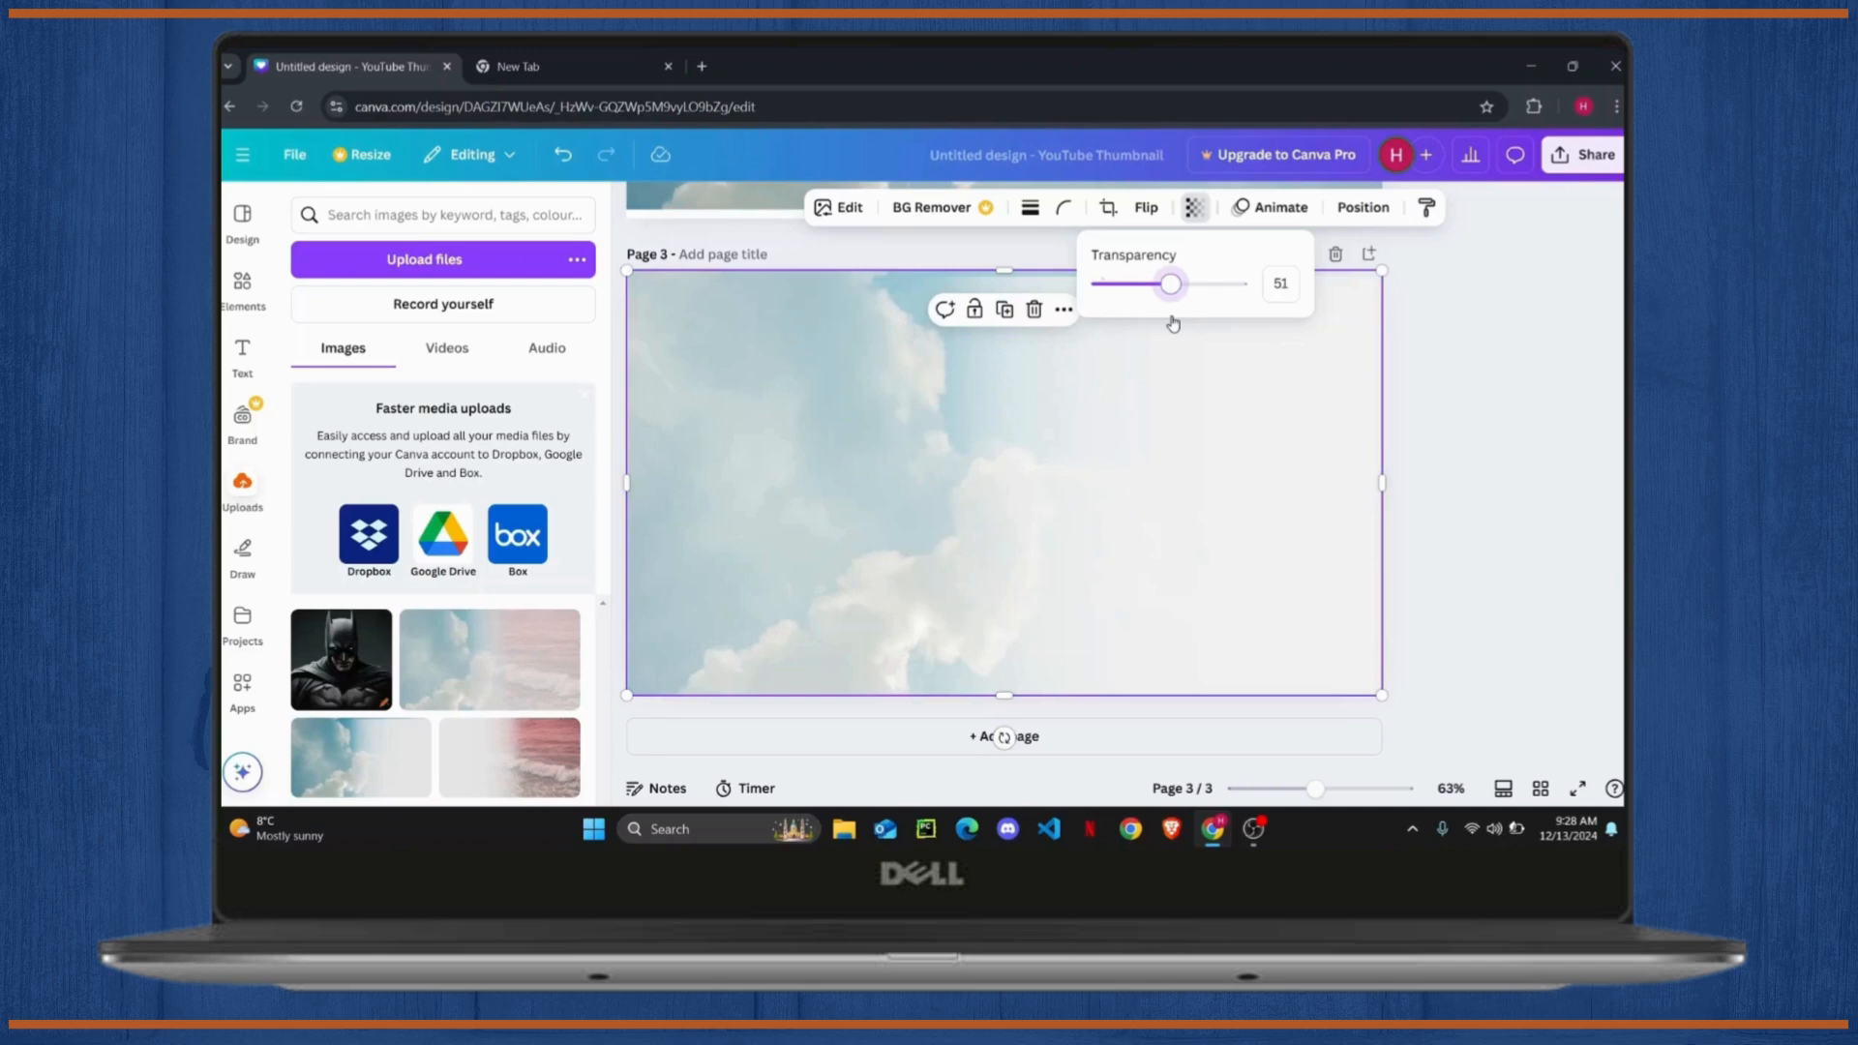
pyautogui.click(1211, 398)
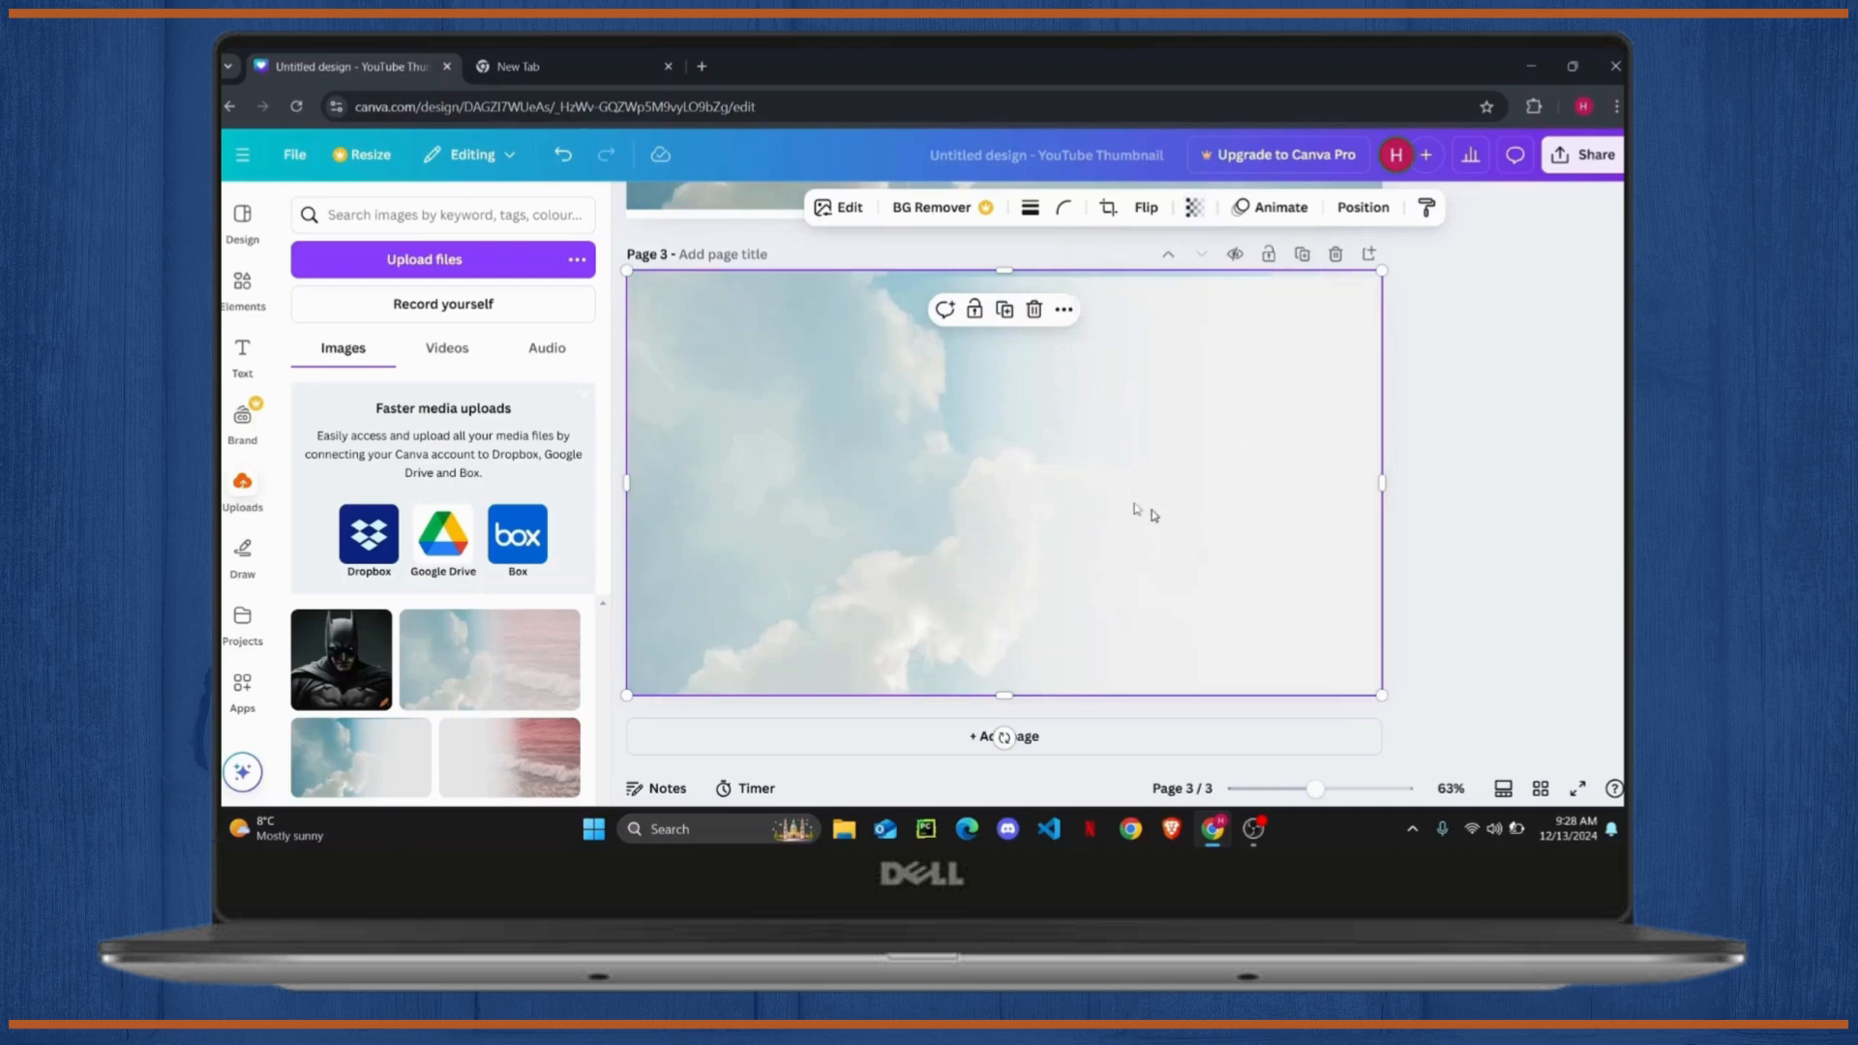
pyautogui.click(1418, 484)
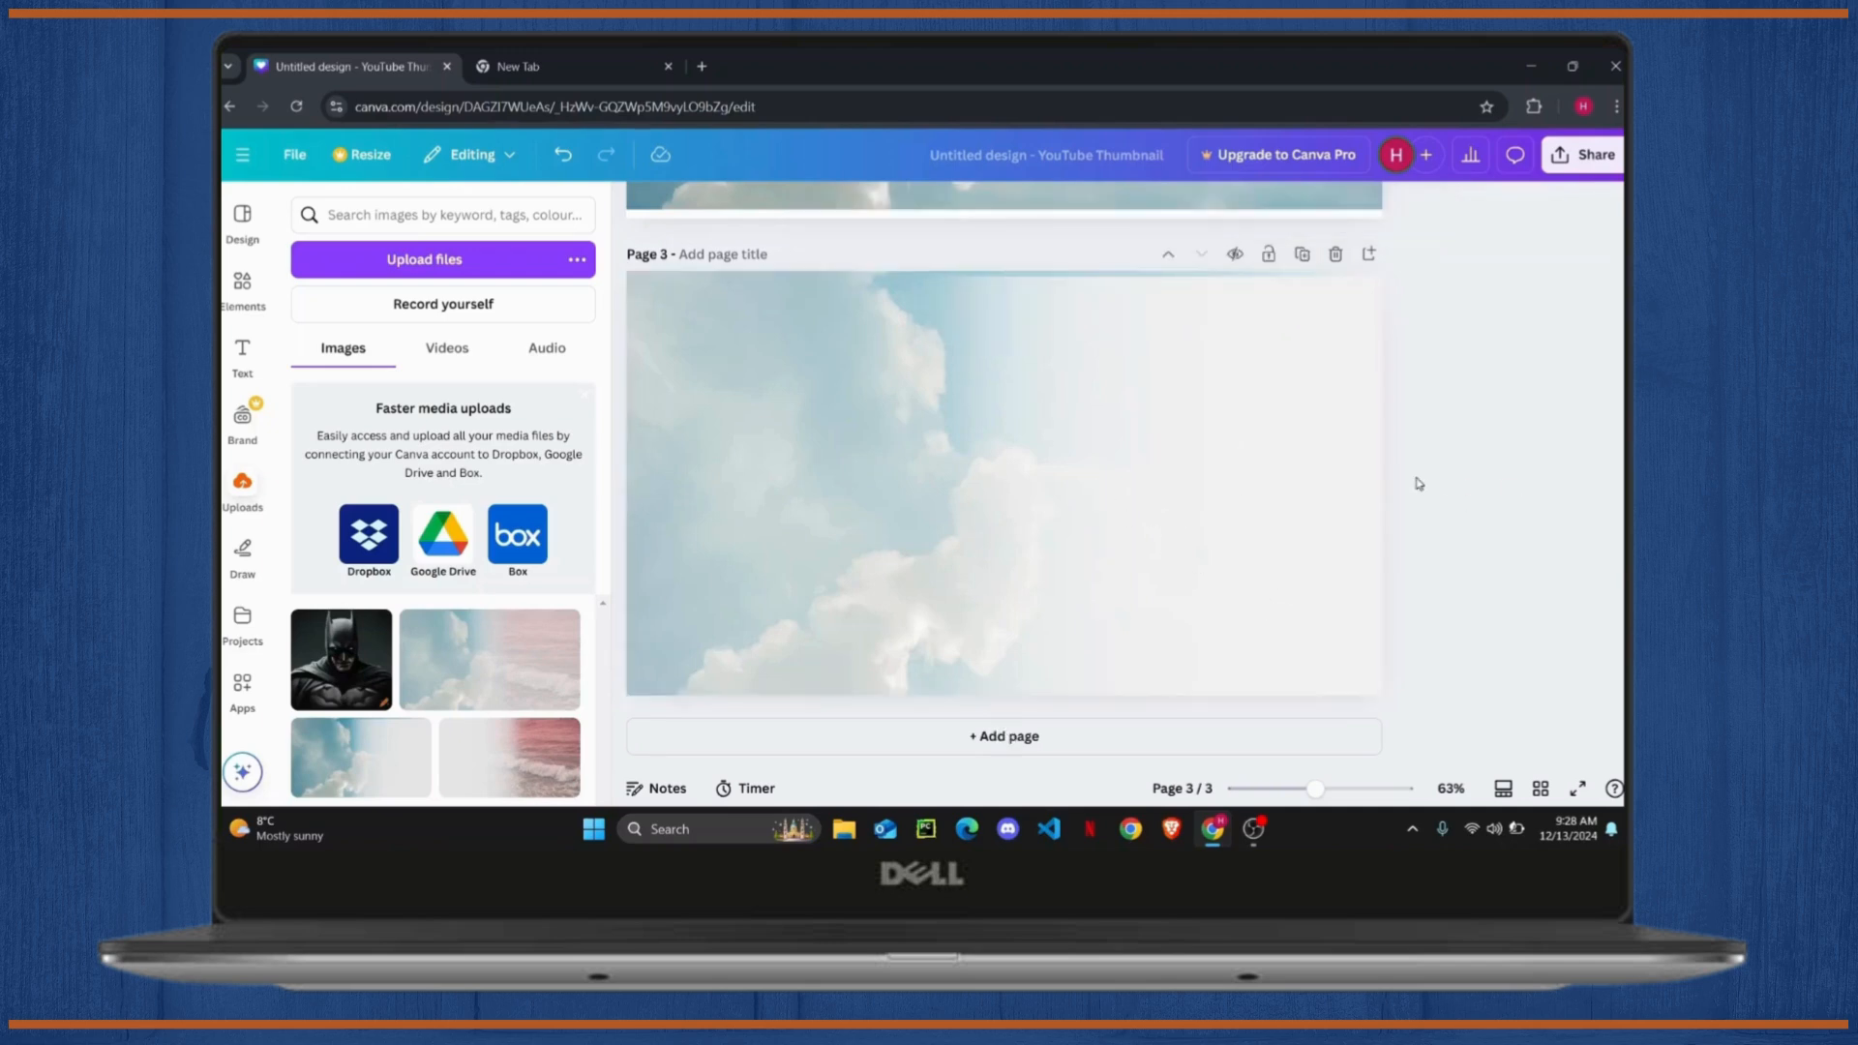
pyautogui.hotkey('ctrl', 'z')
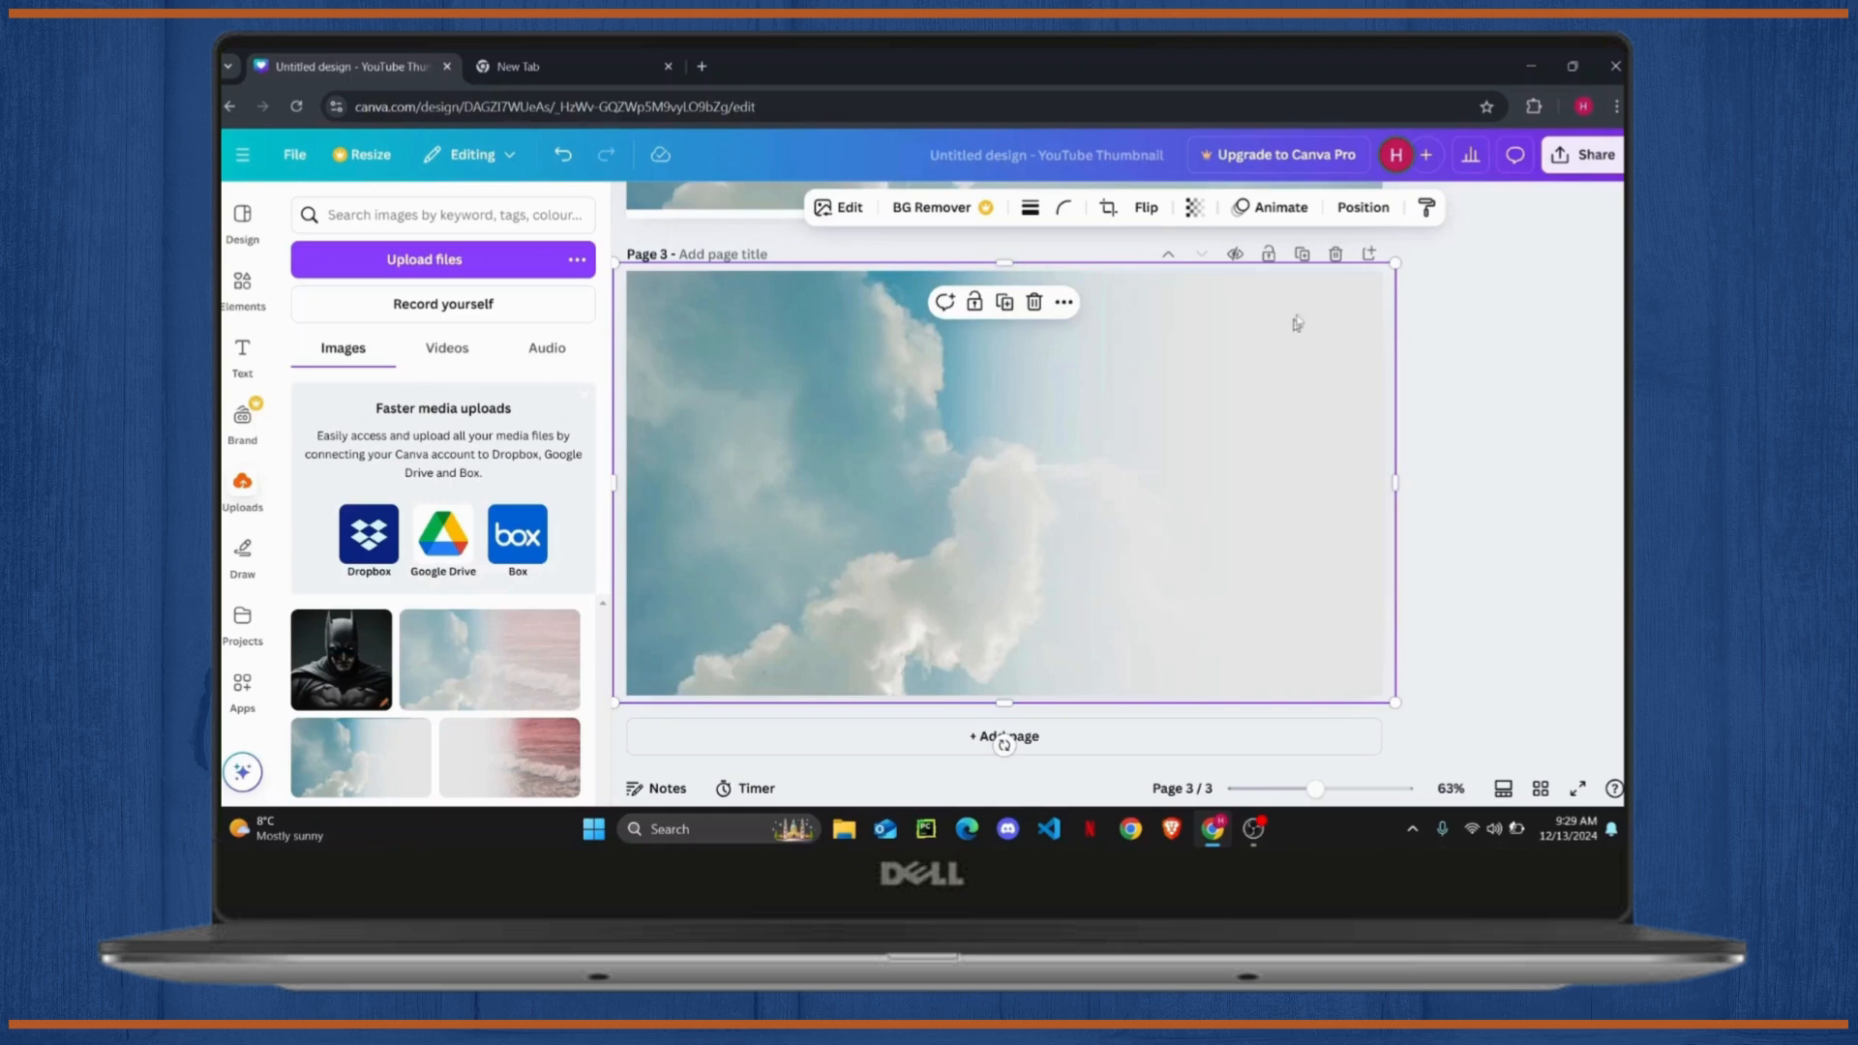
# Step: Set the transparency of the faded cloud image on page 3 to 43 so it blends with the ocean image
pyautogui.click(1194, 208)
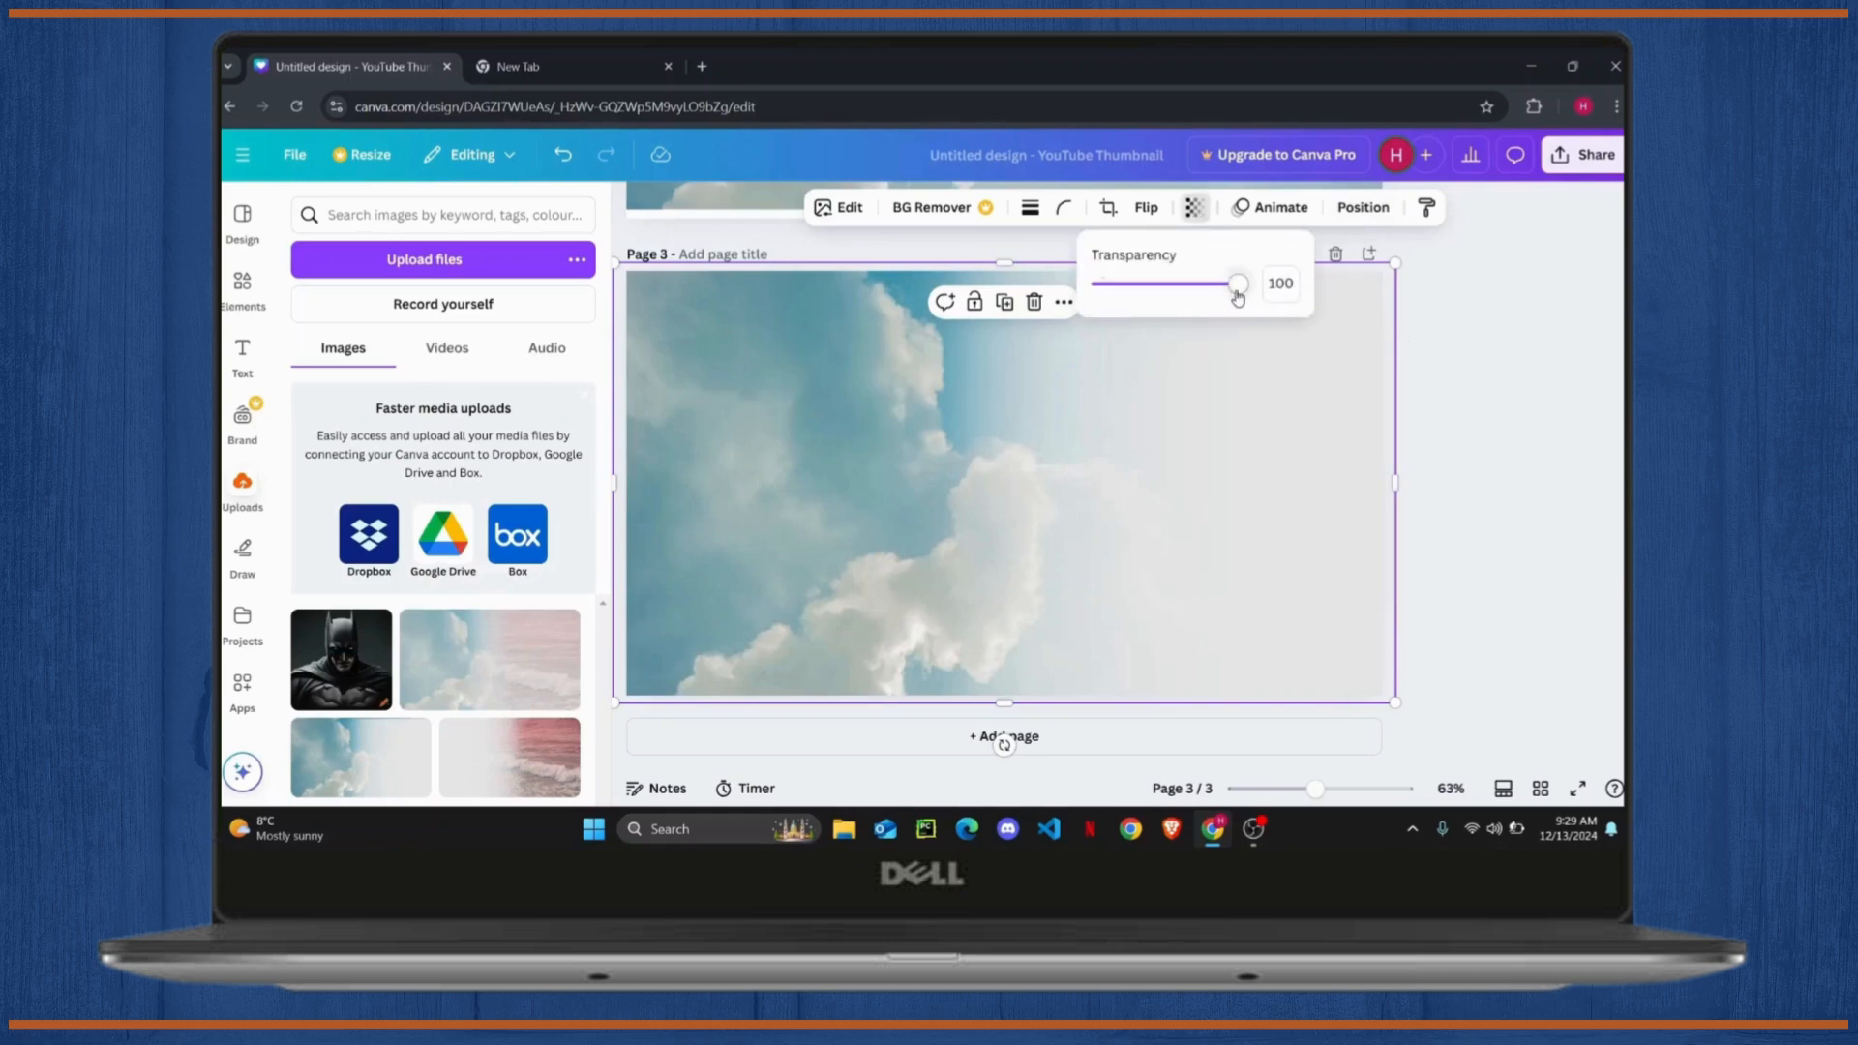
pyautogui.moveTo(1238, 296); pyautogui.dragTo(1161, 348)
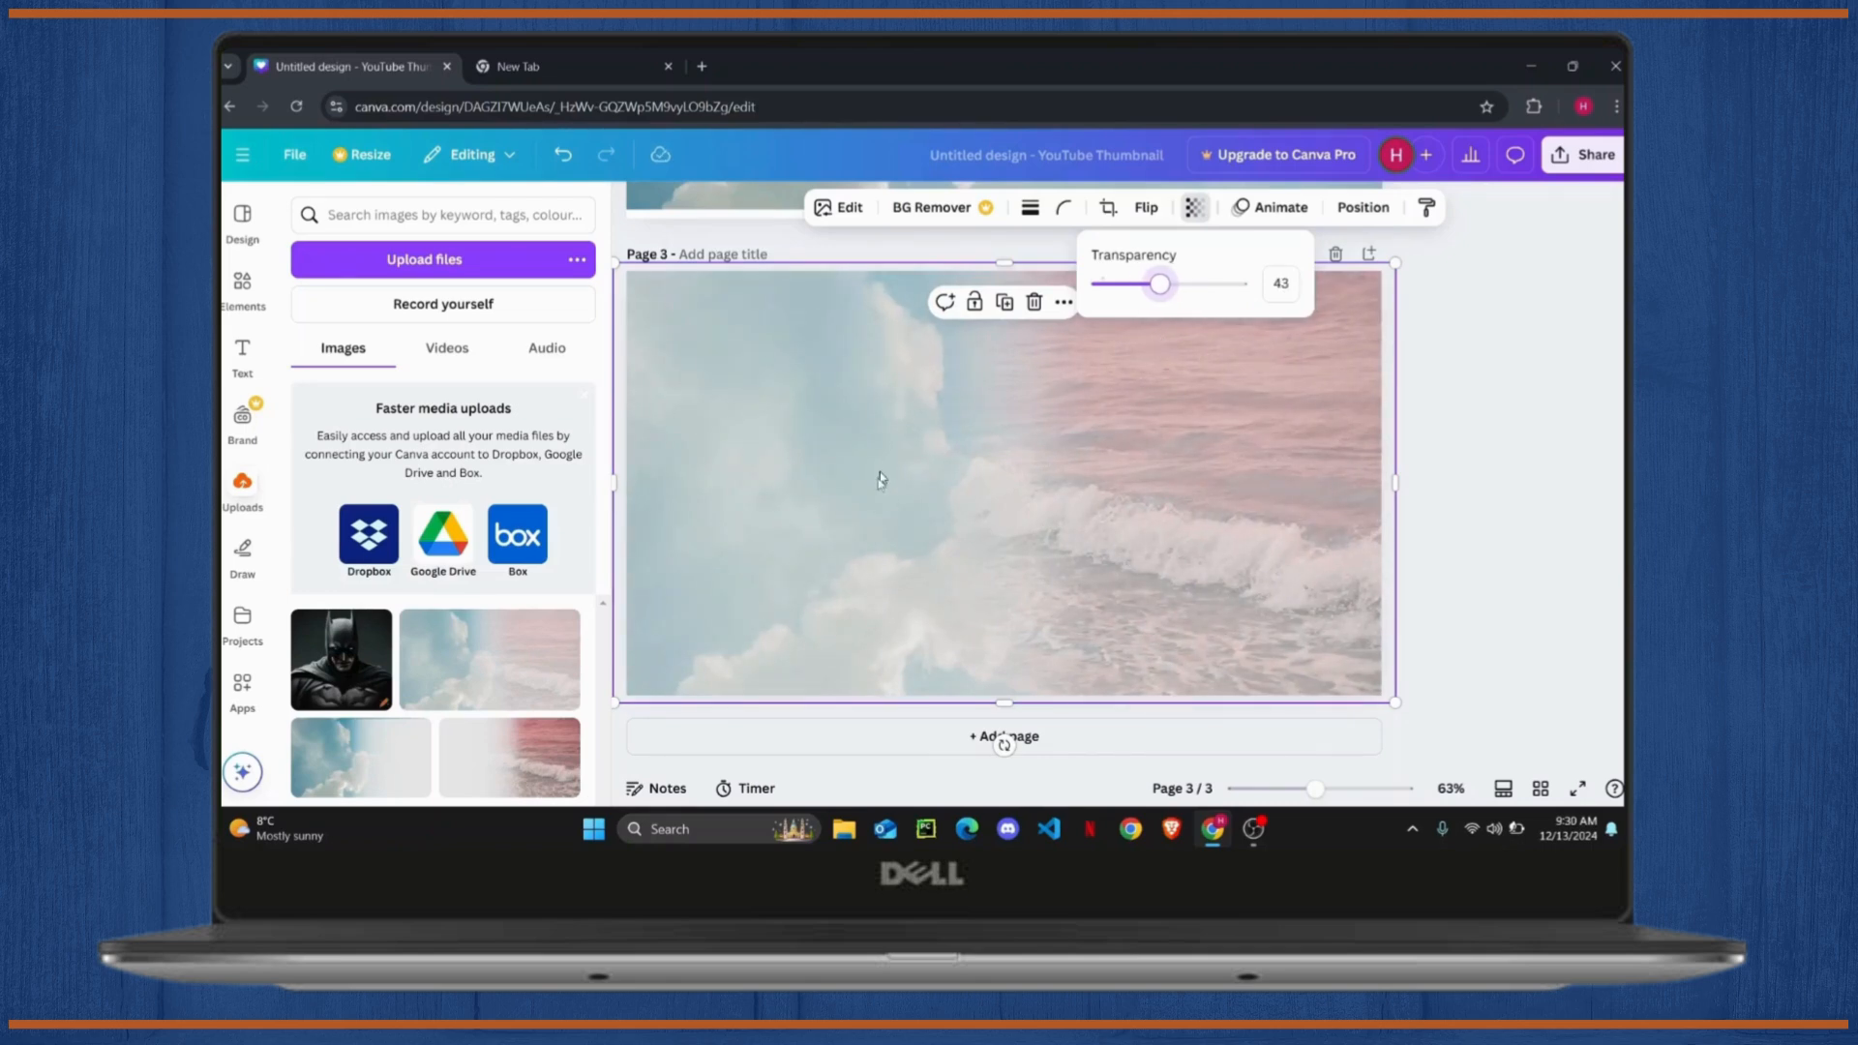
pyautogui.click(1492, 458)
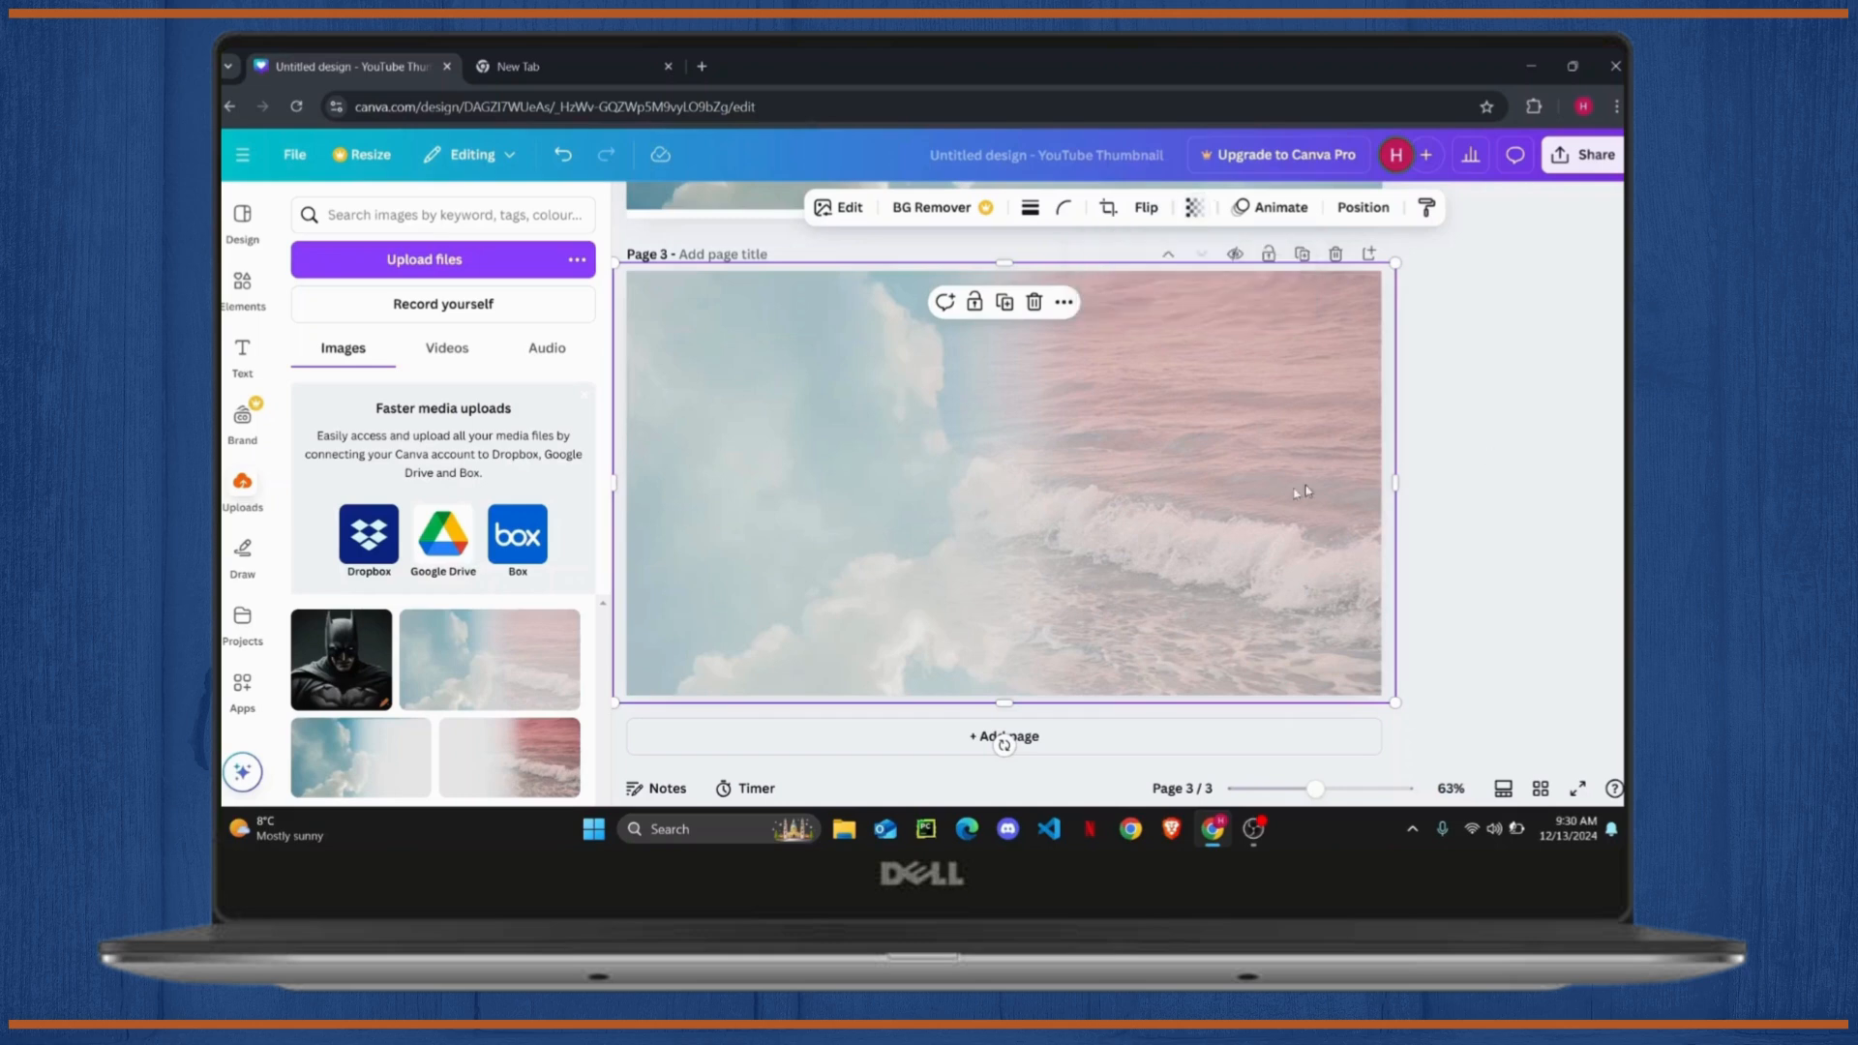
pyautogui.click(1194, 207)
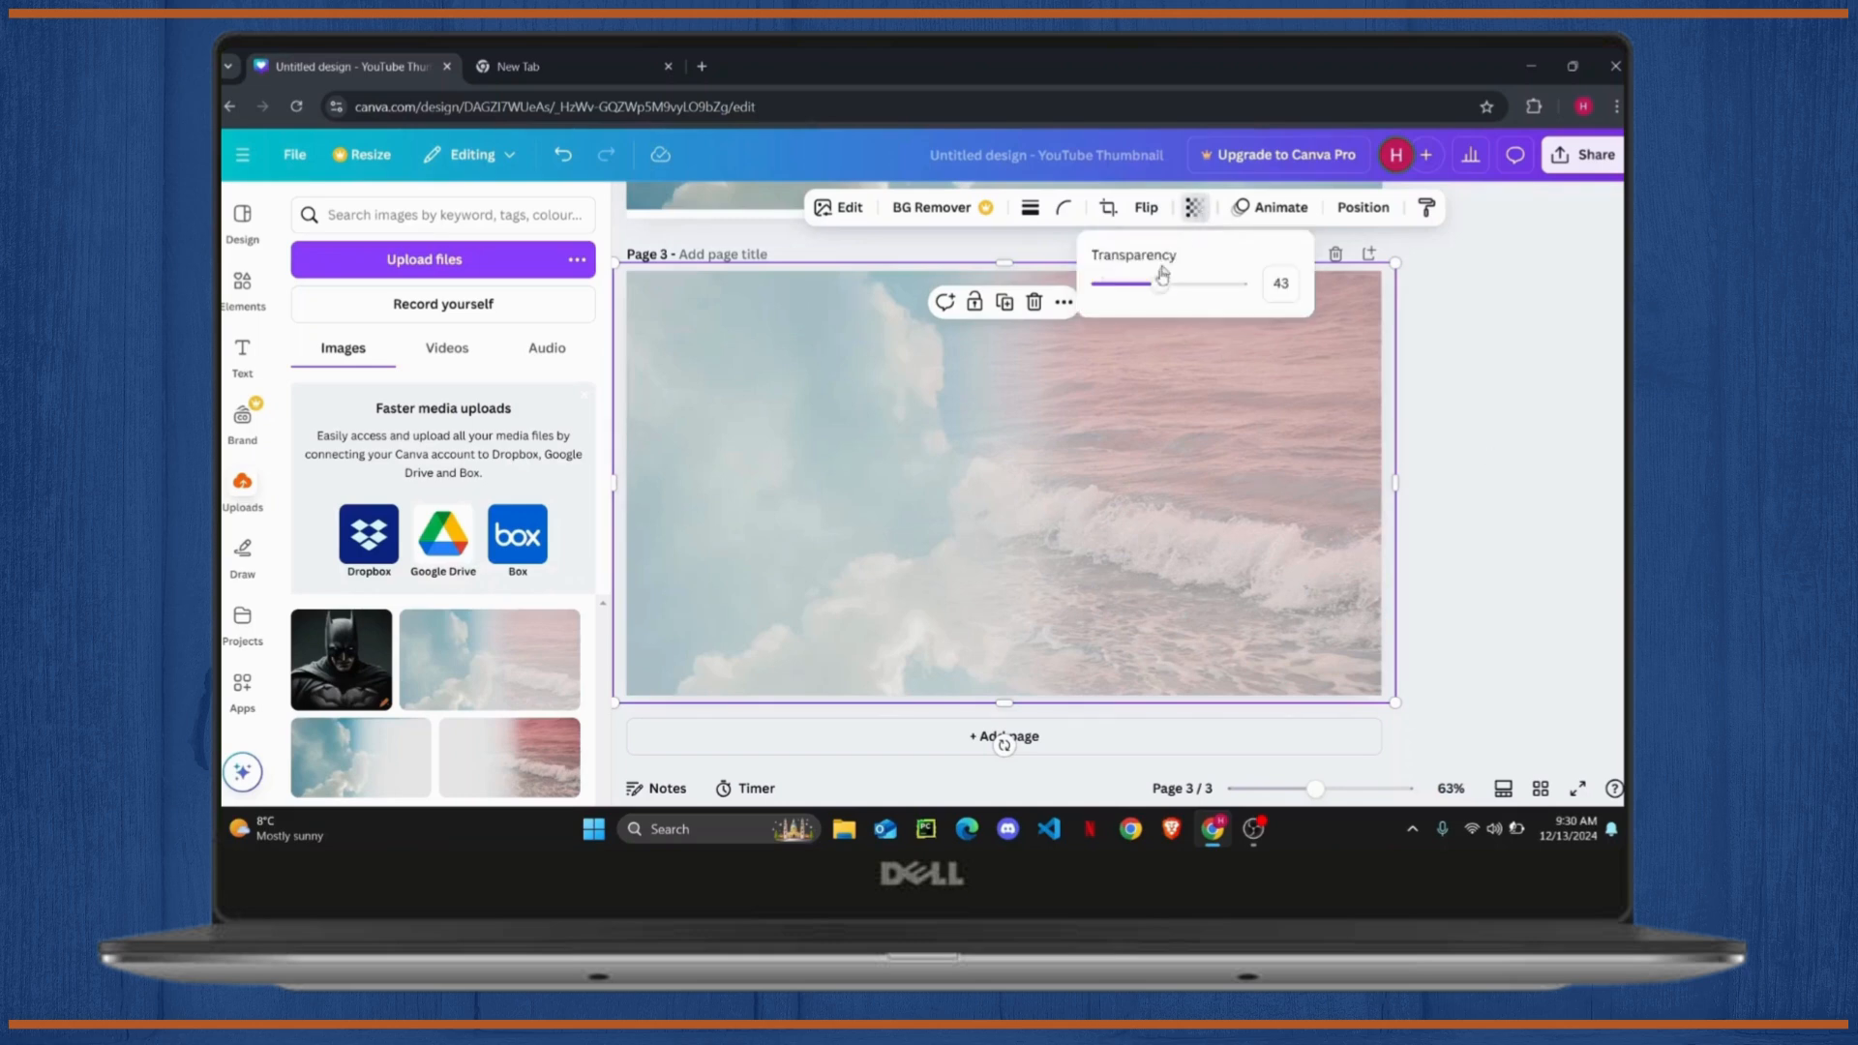
pyautogui.moveTo(1162, 293); pyautogui.dragTo(1161, 295)
pyautogui.click(1219, 568)
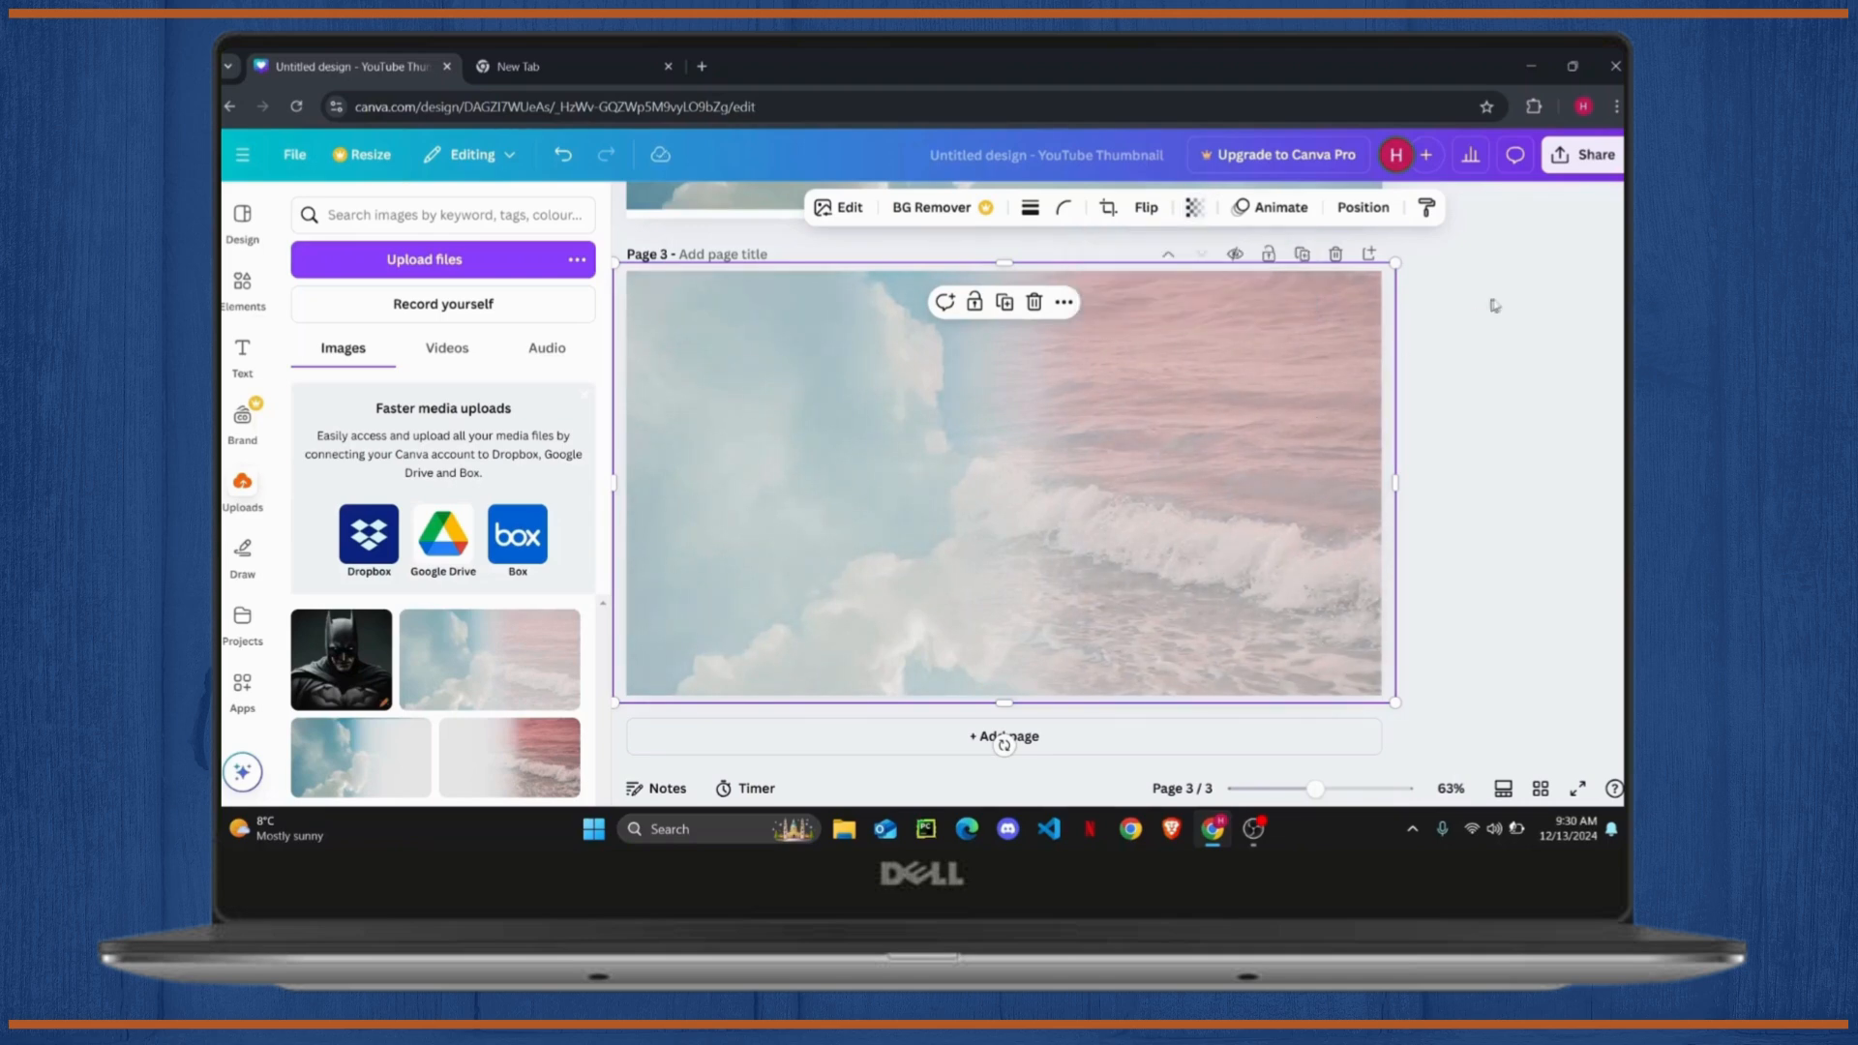
# Step: Download all three pages of the design as PNG files at size 1
pyautogui.click(1577, 175)
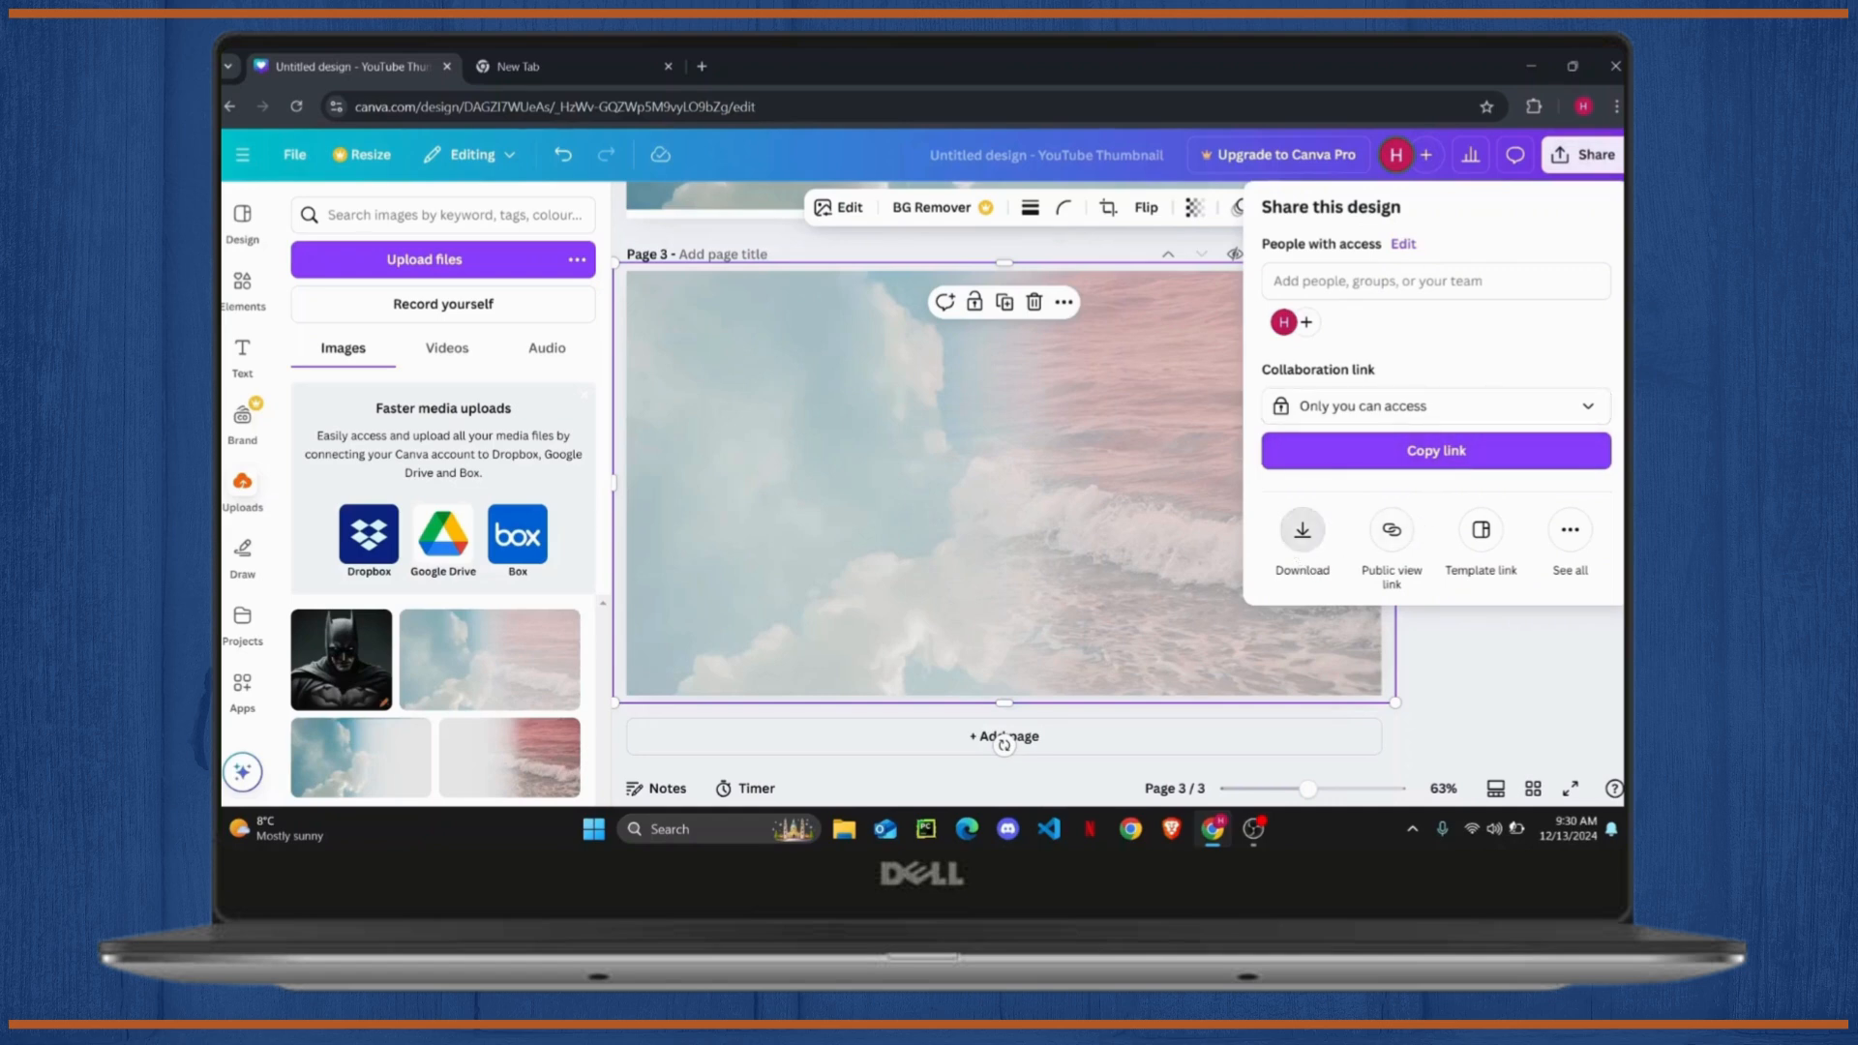
pyautogui.click(1303, 571)
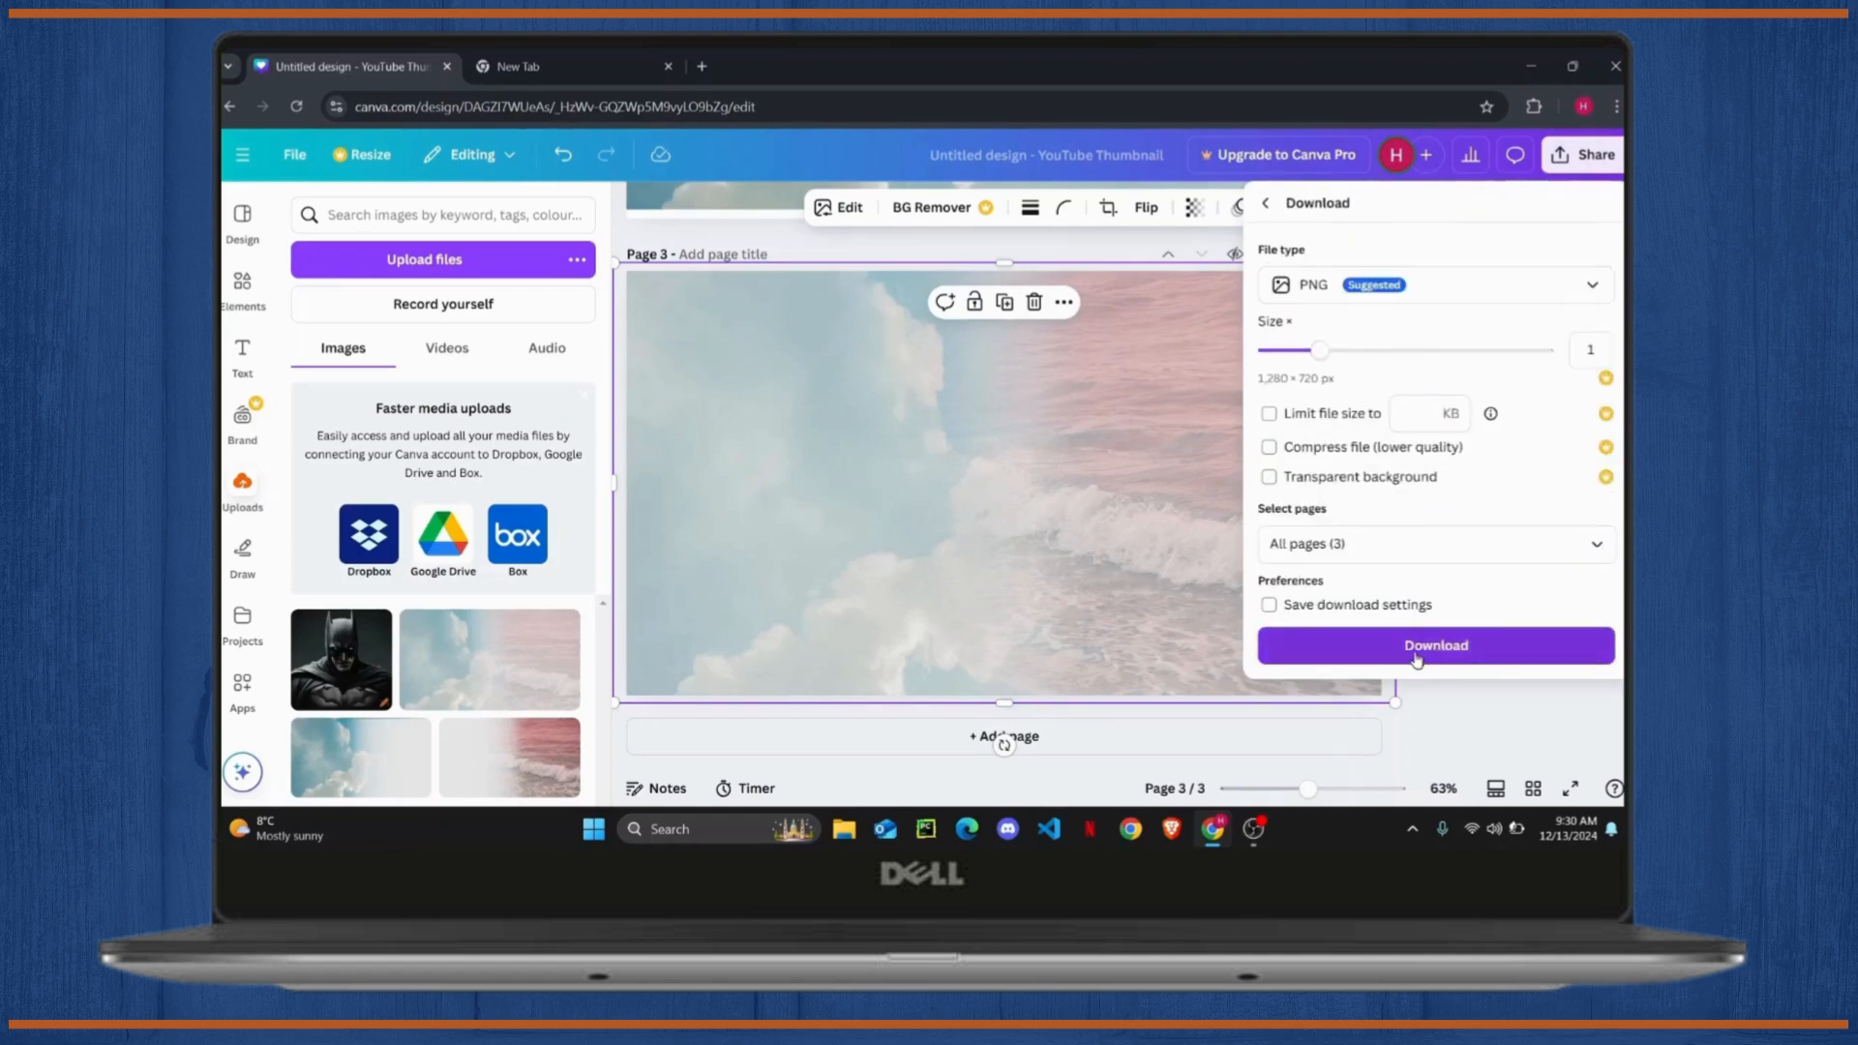
pyautogui.click(1451, 648)
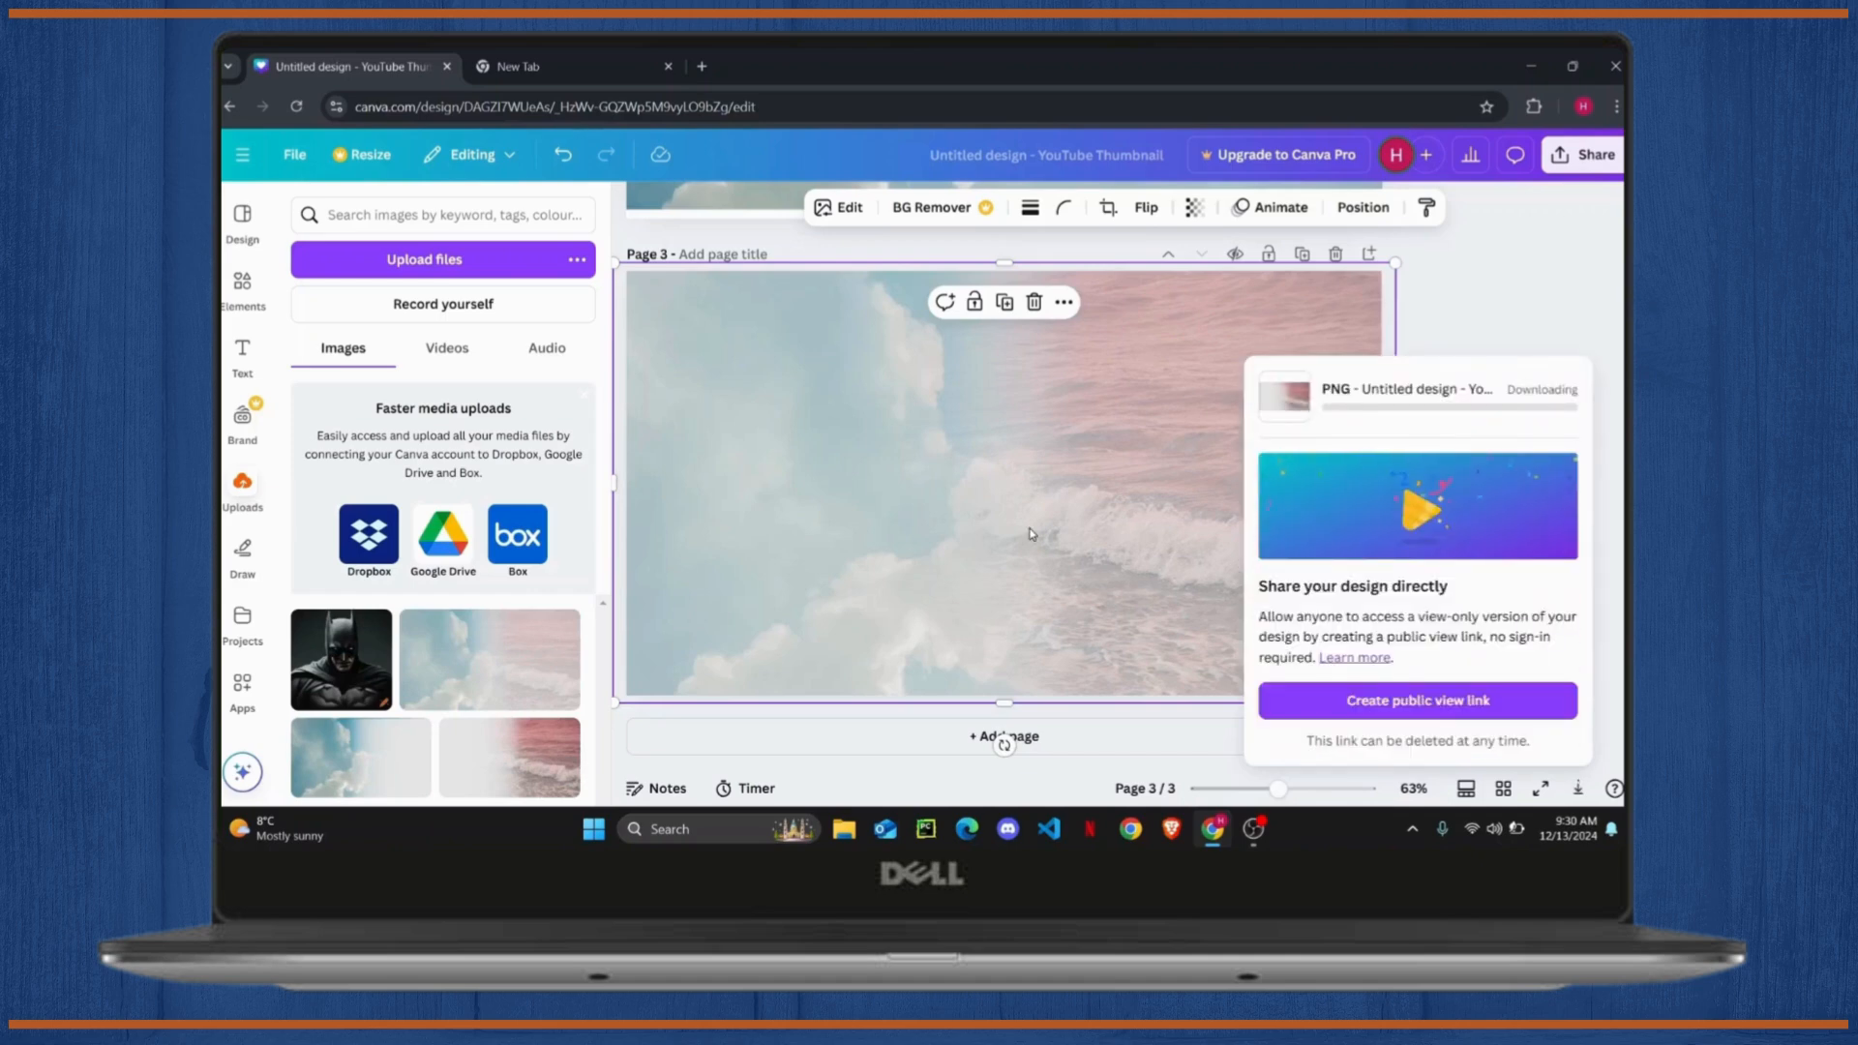
# Step: Look inside the downloaded archive Untitled design (1).zip, and close both it and the file upload dialog
pyautogui.click(477, 262)
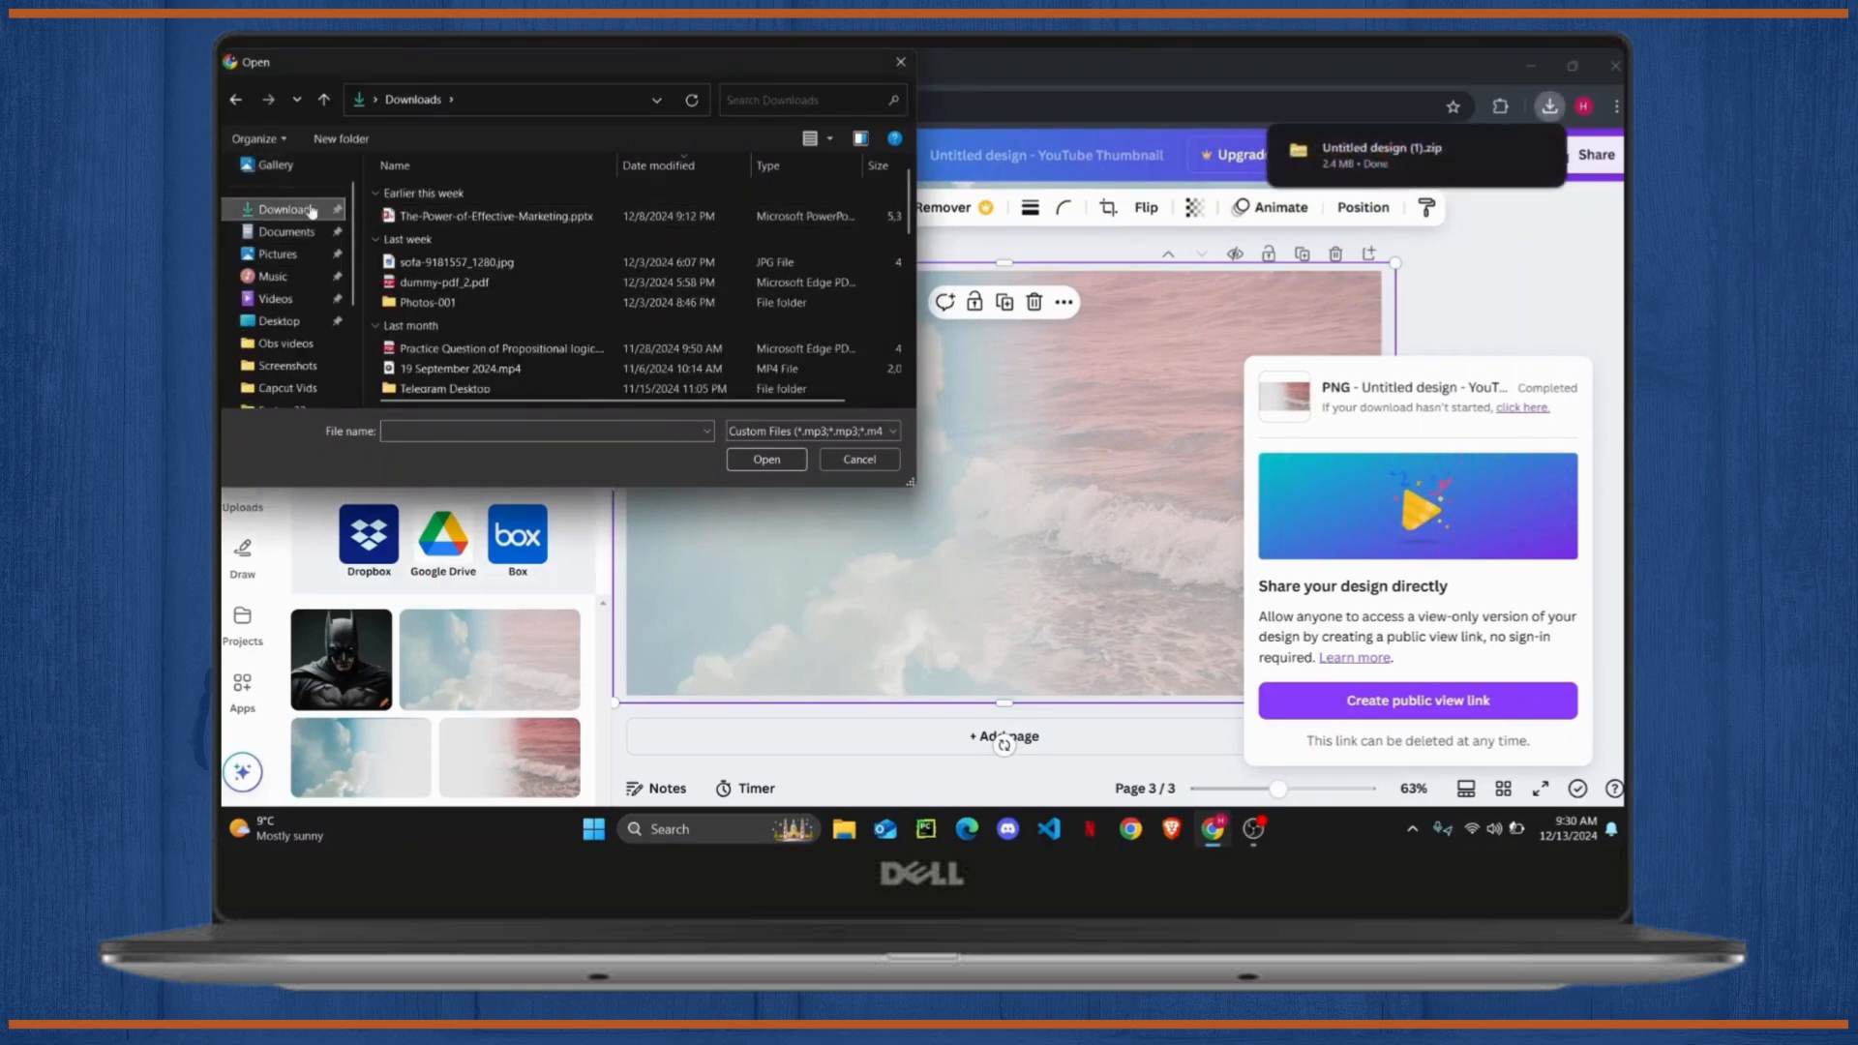
pyautogui.click(1371, 160)
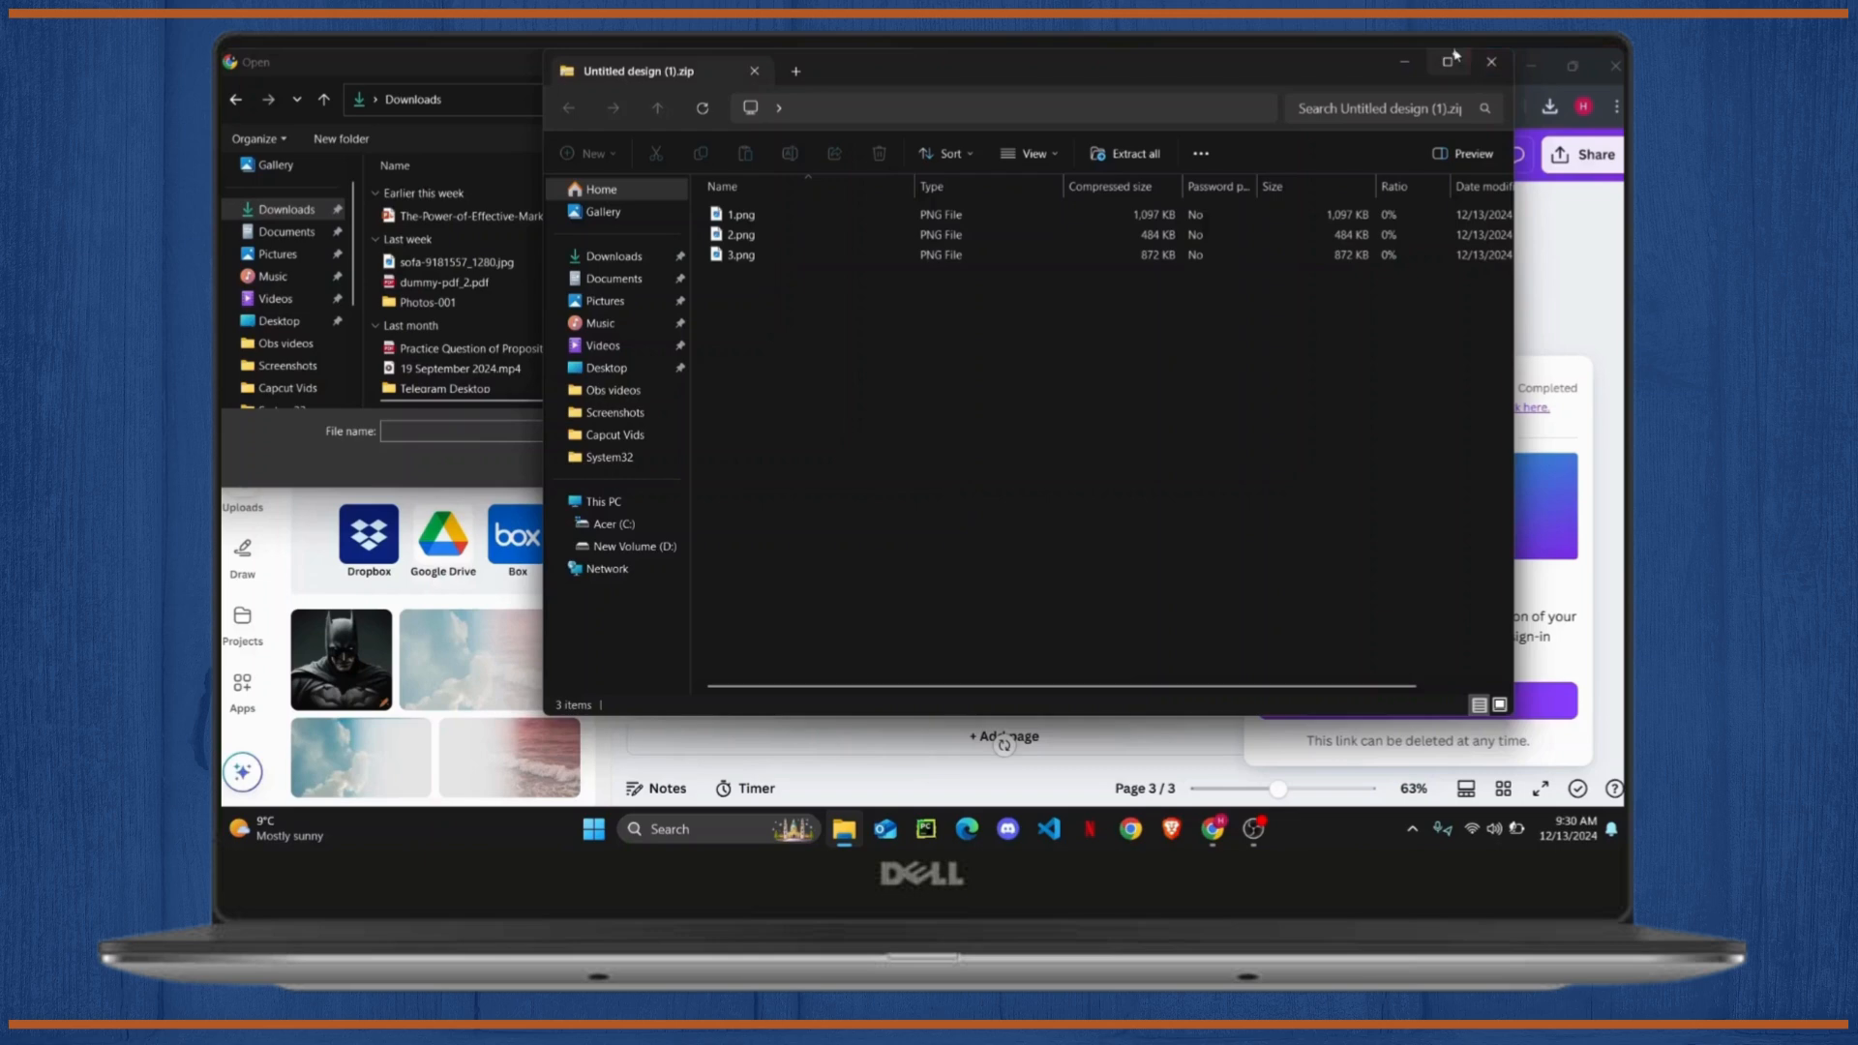
pyautogui.click(1491, 62)
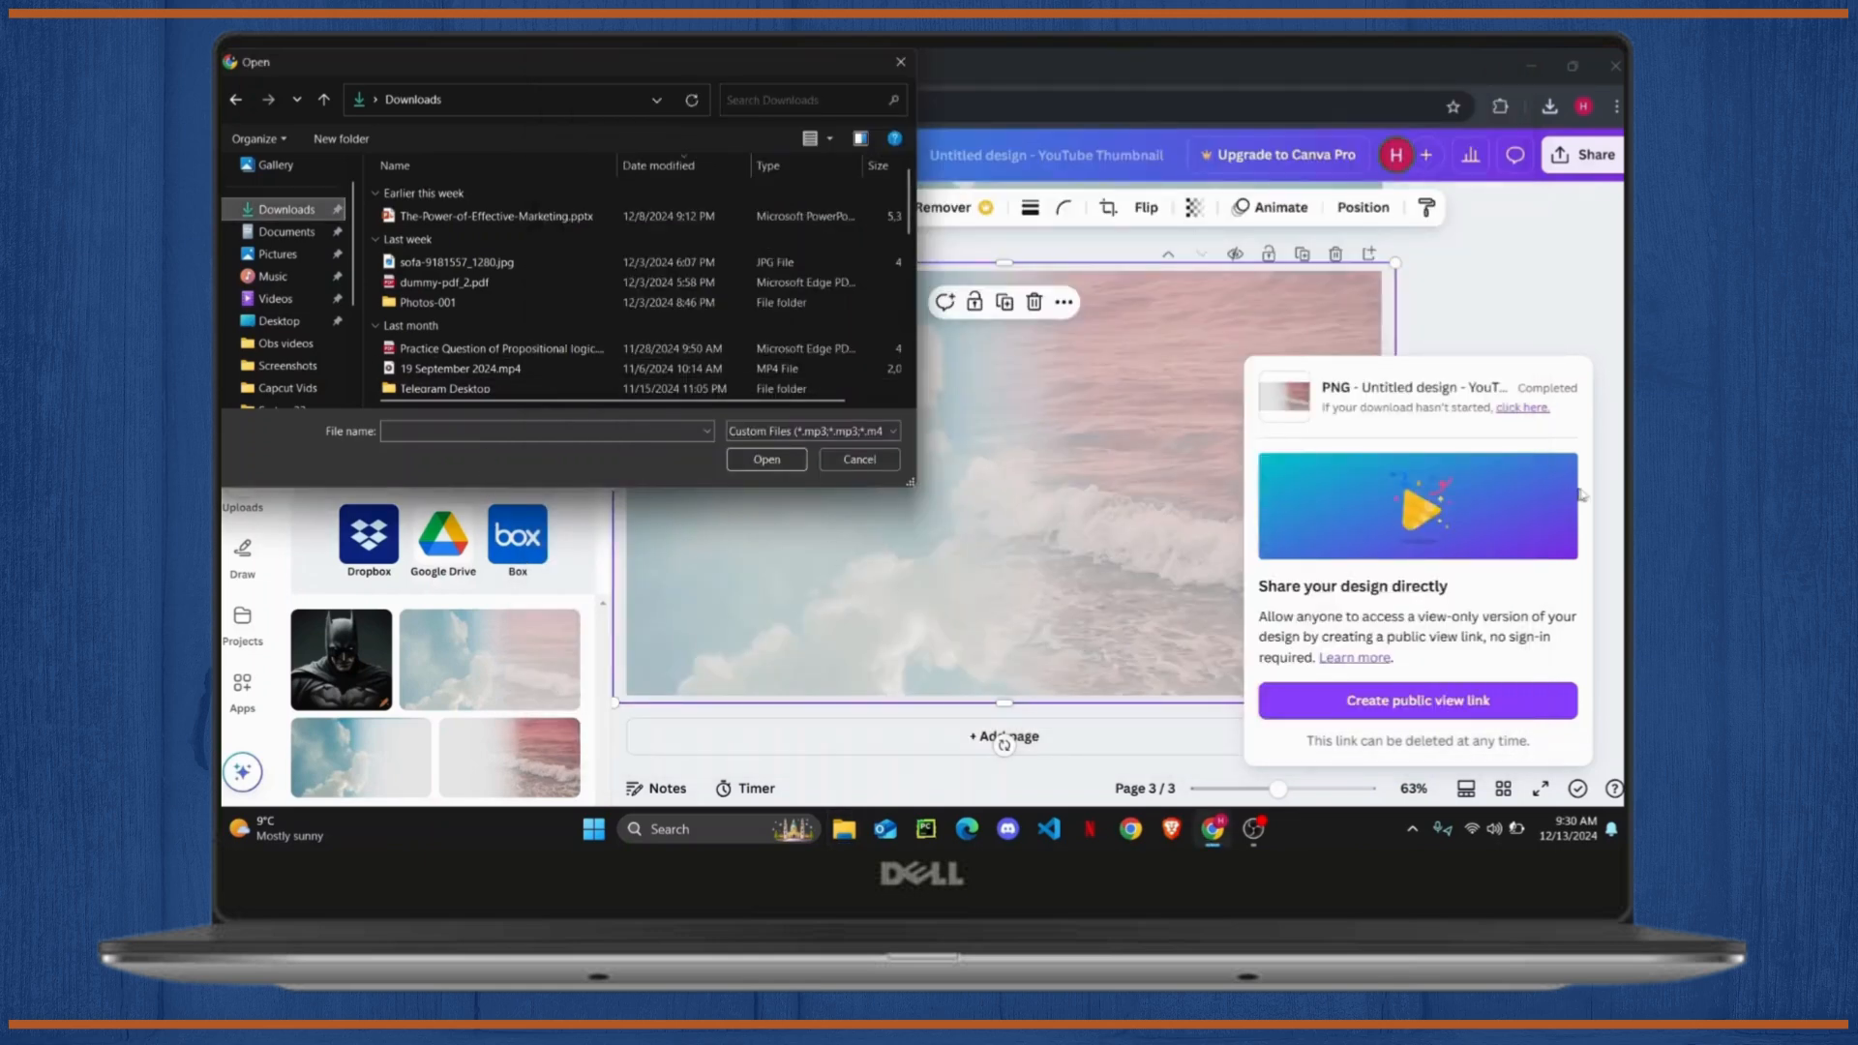
pyautogui.click(900, 61)
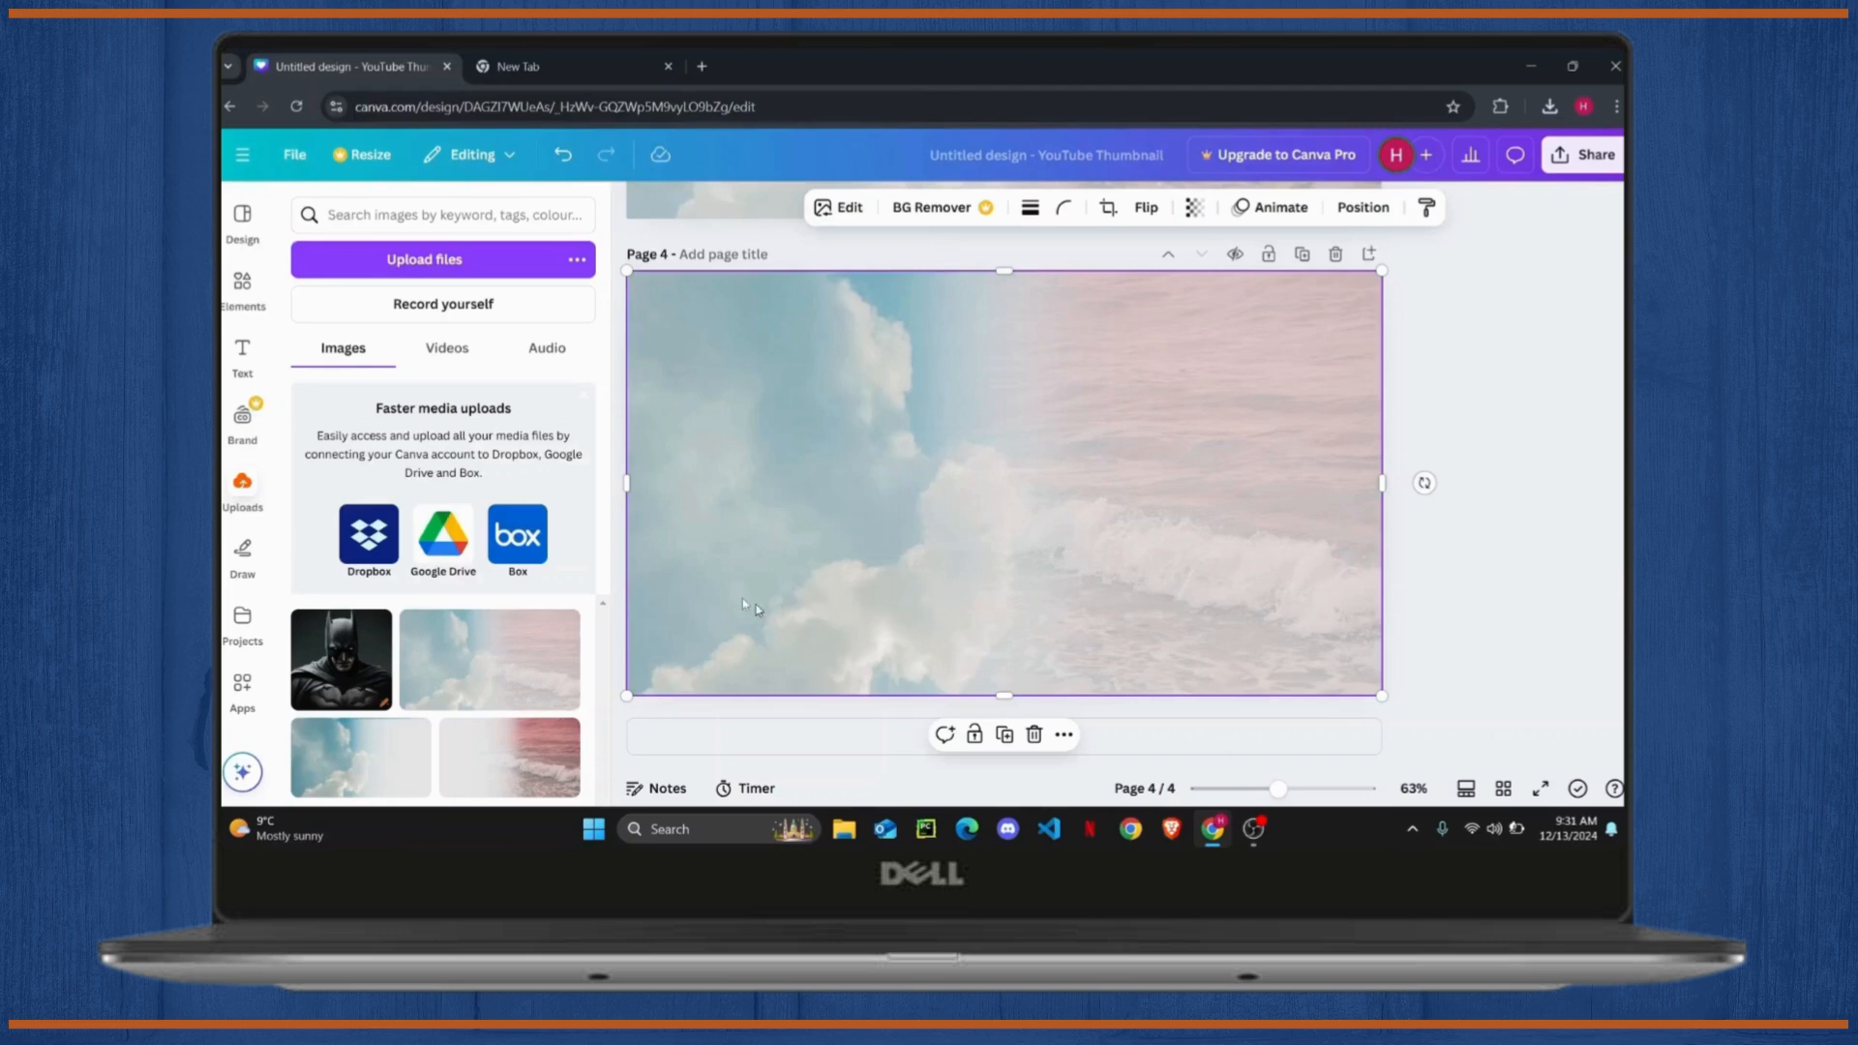
# Step: Warm the temperature of the blended image on page 4 slightly, and set its brightness to -29 and contrast to 62
pyautogui.click(242, 219)
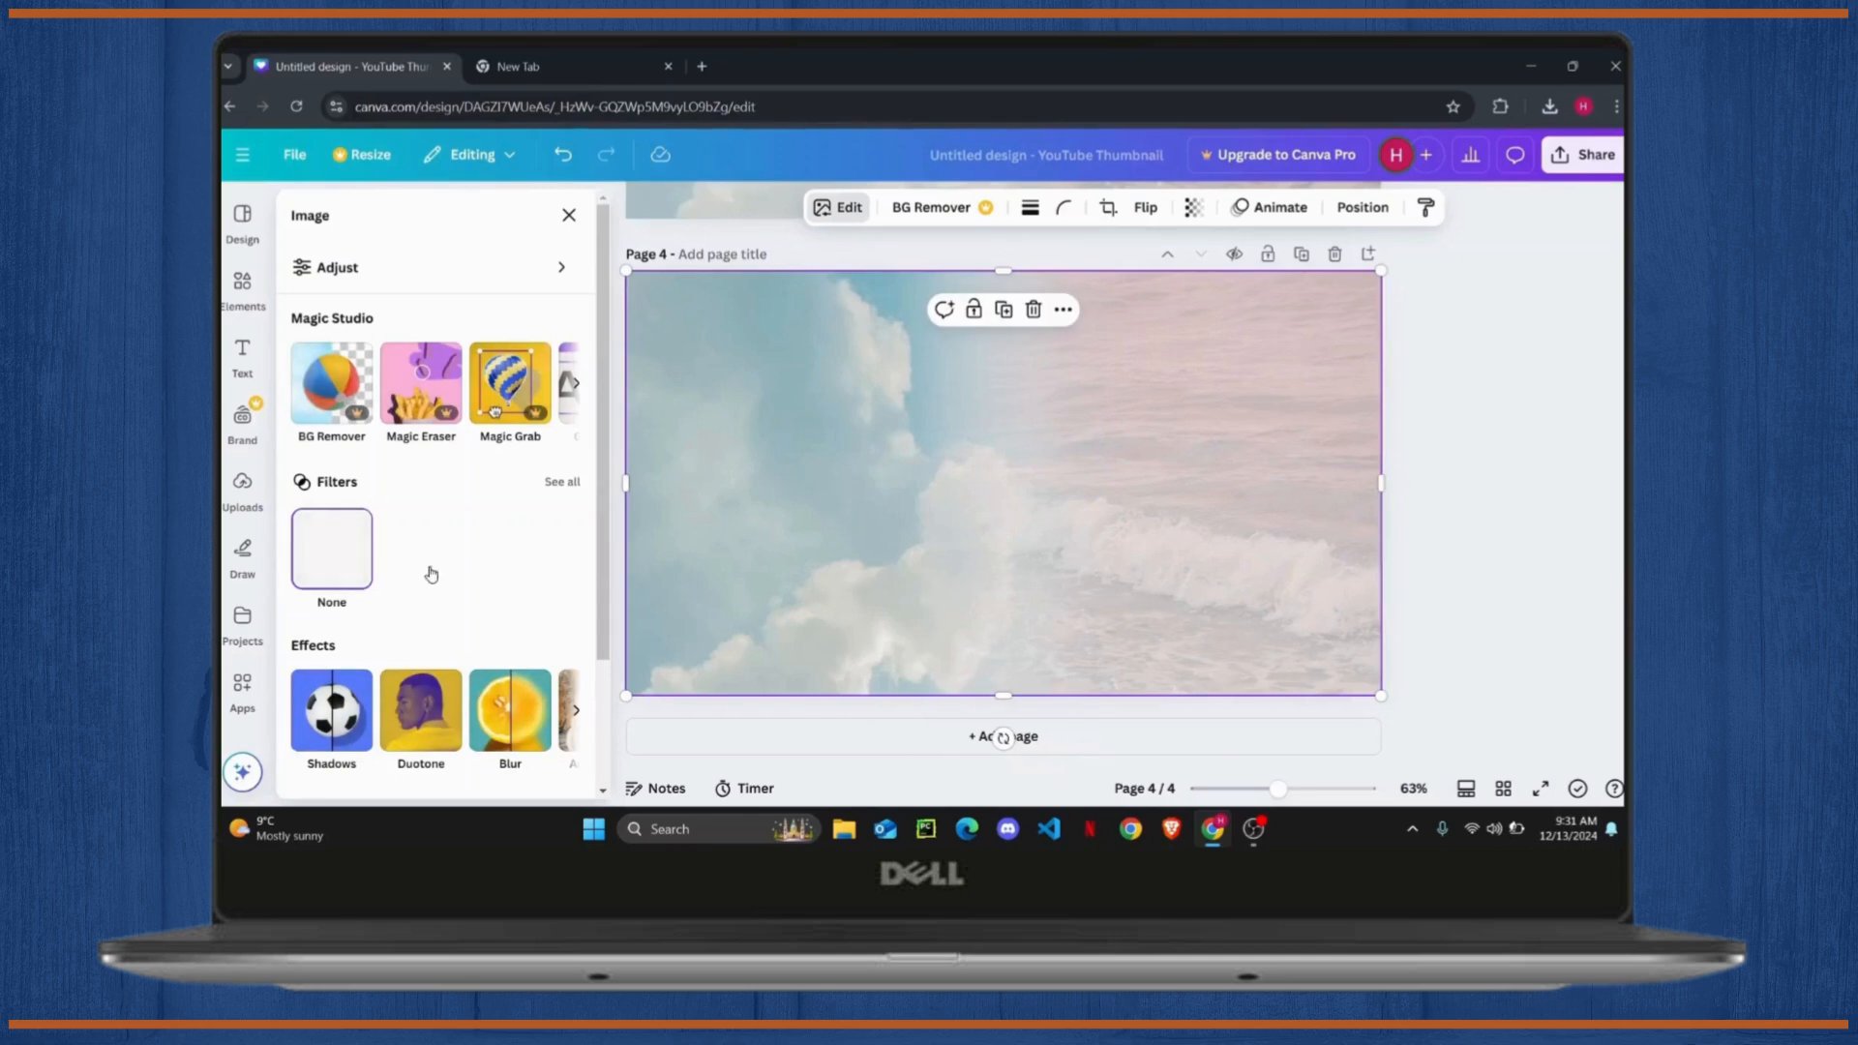
pyautogui.click(842, 209)
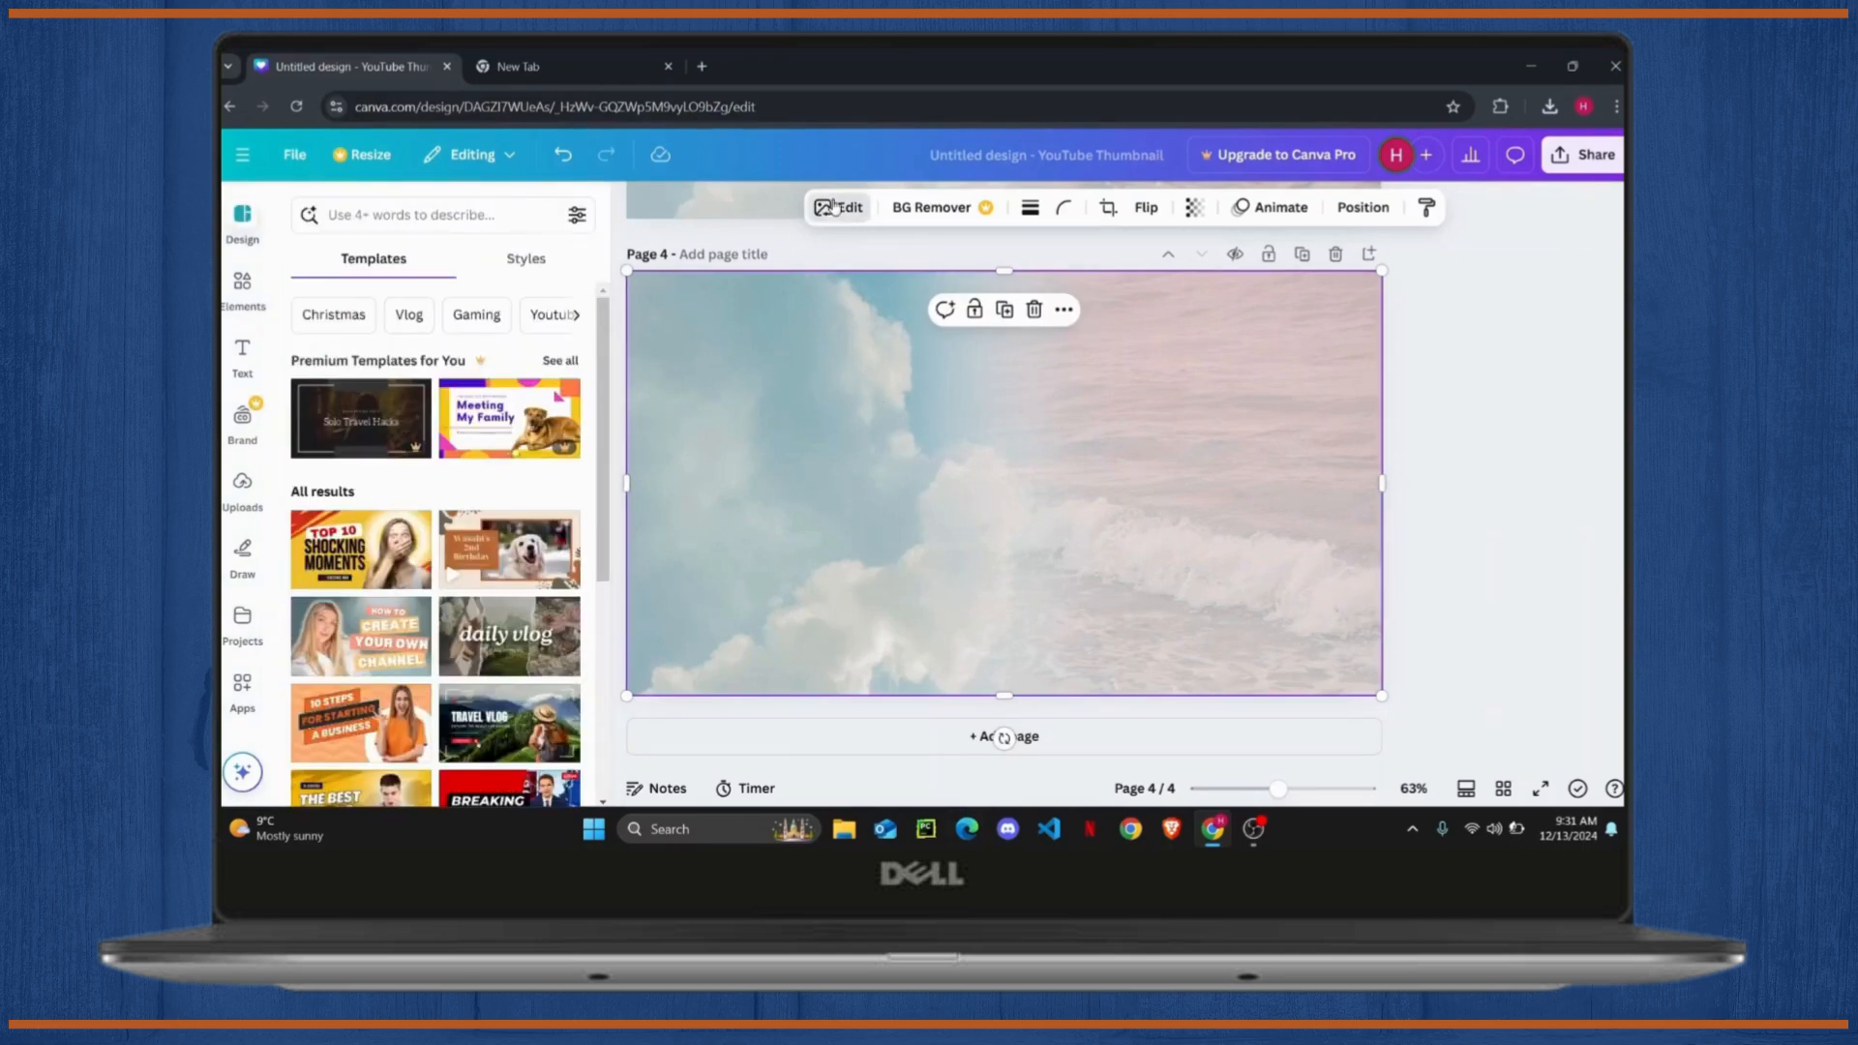
pyautogui.click(835, 207)
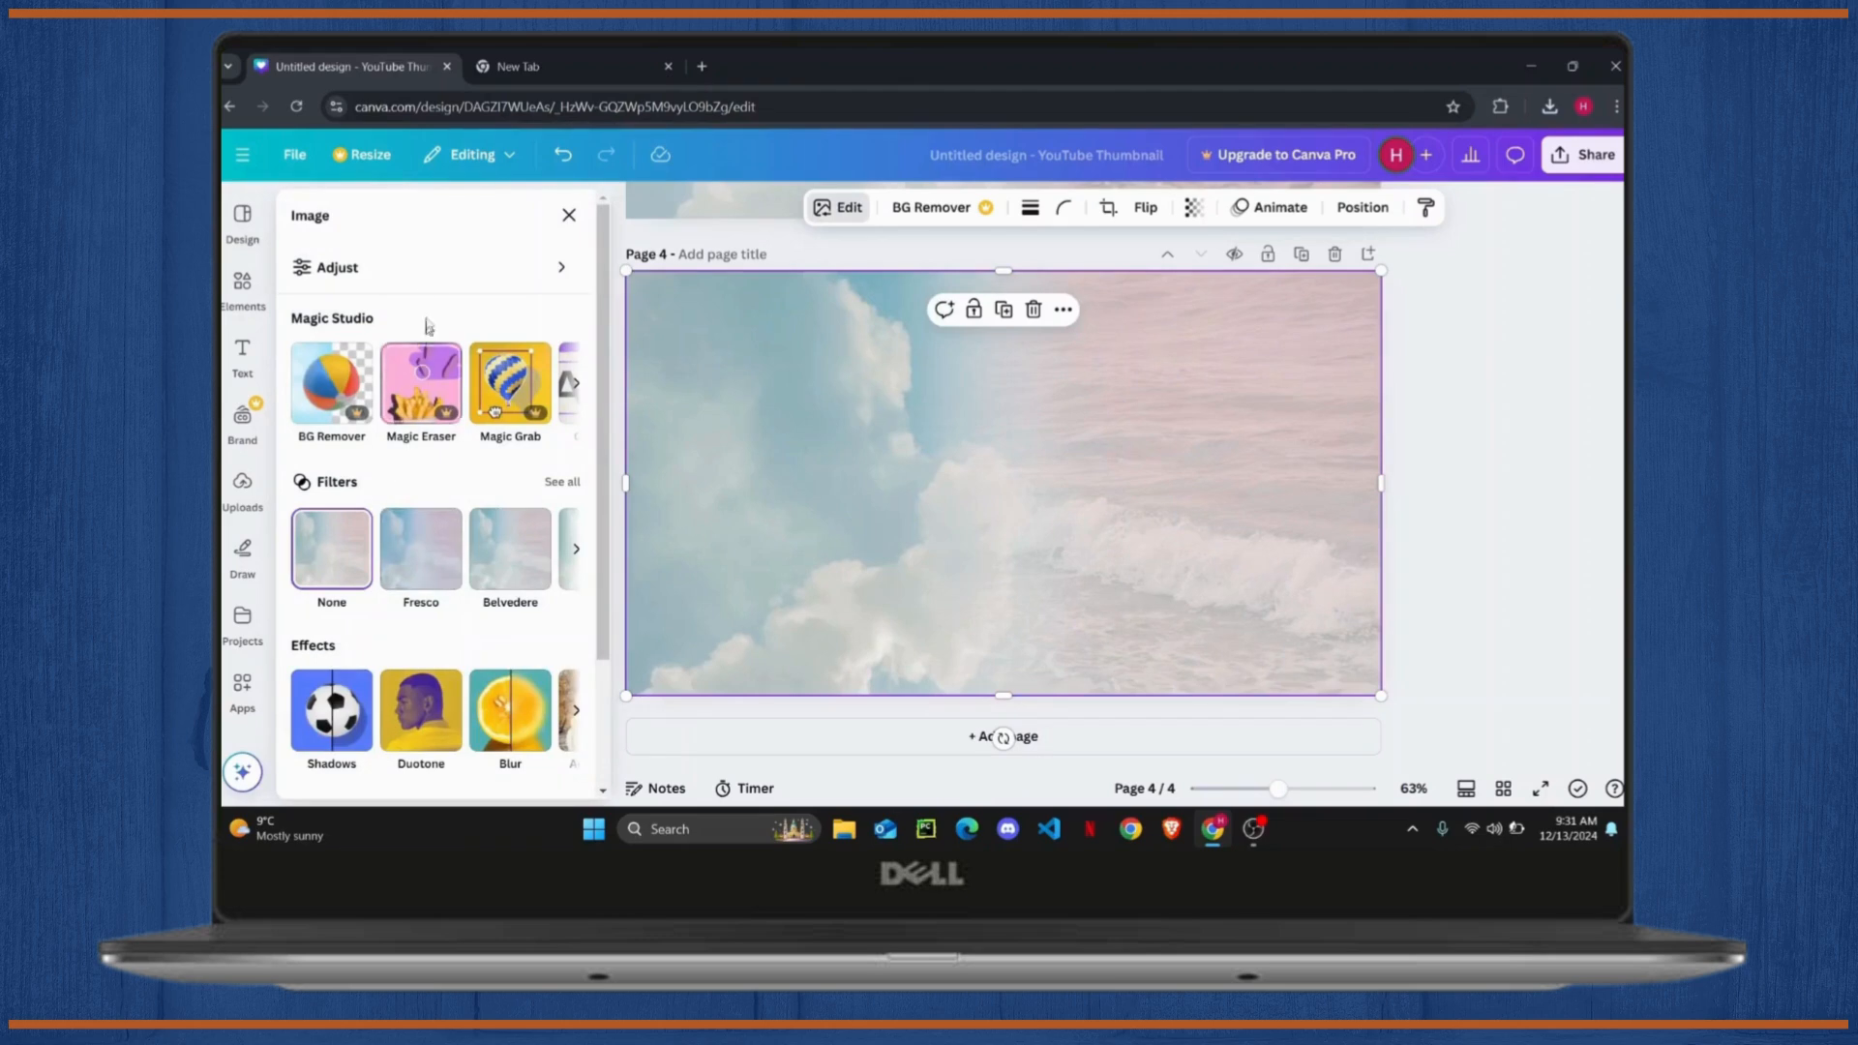
pyautogui.click(389, 270)
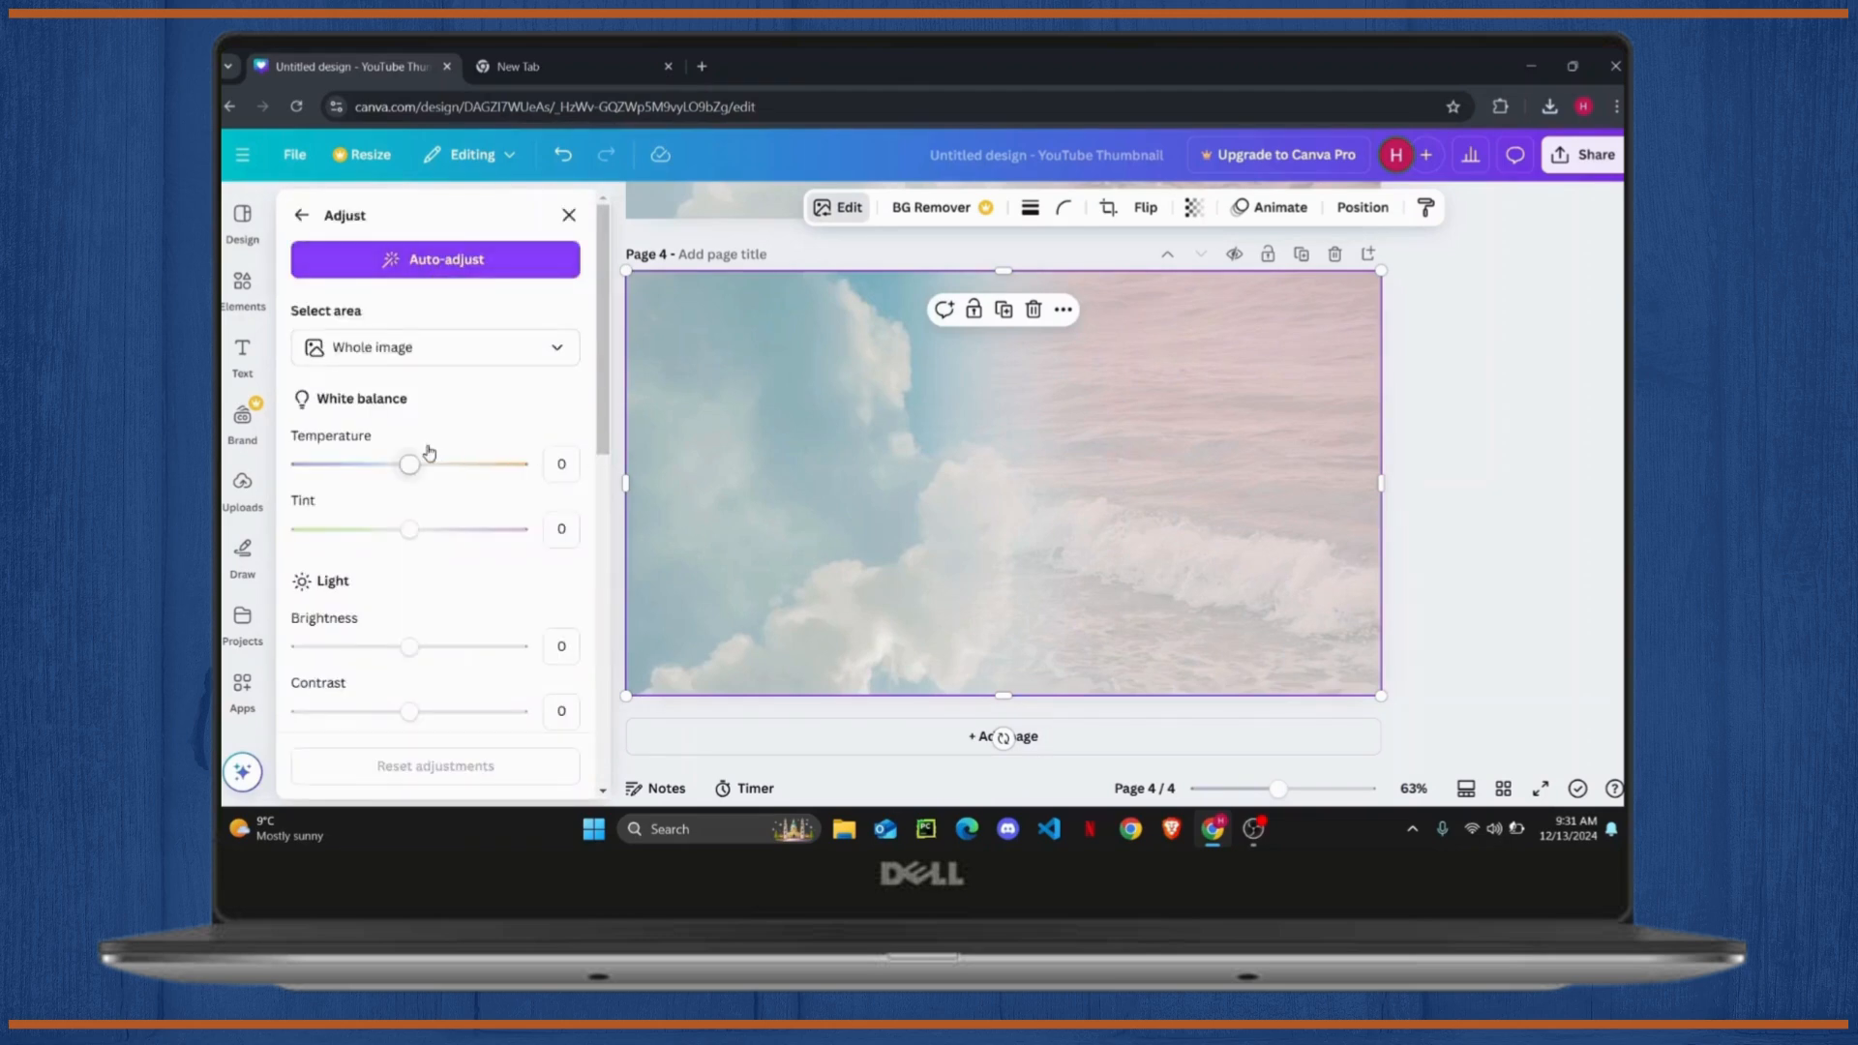
pyautogui.moveTo(404, 466)
pyautogui.mouseDown()
pyautogui.moveTo(455, 467)
pyautogui.moveTo(430, 477)
pyautogui.mouseUp()
pyautogui.moveTo(416, 649); pyautogui.dragTo(489, 767)
# Step: Set the page 4 image's highlights to -40, shadows to -16, whites to 42, blacks to 100, vibrance to 100 and saturation to 9
pyautogui.scroll(-3, 459, 654)
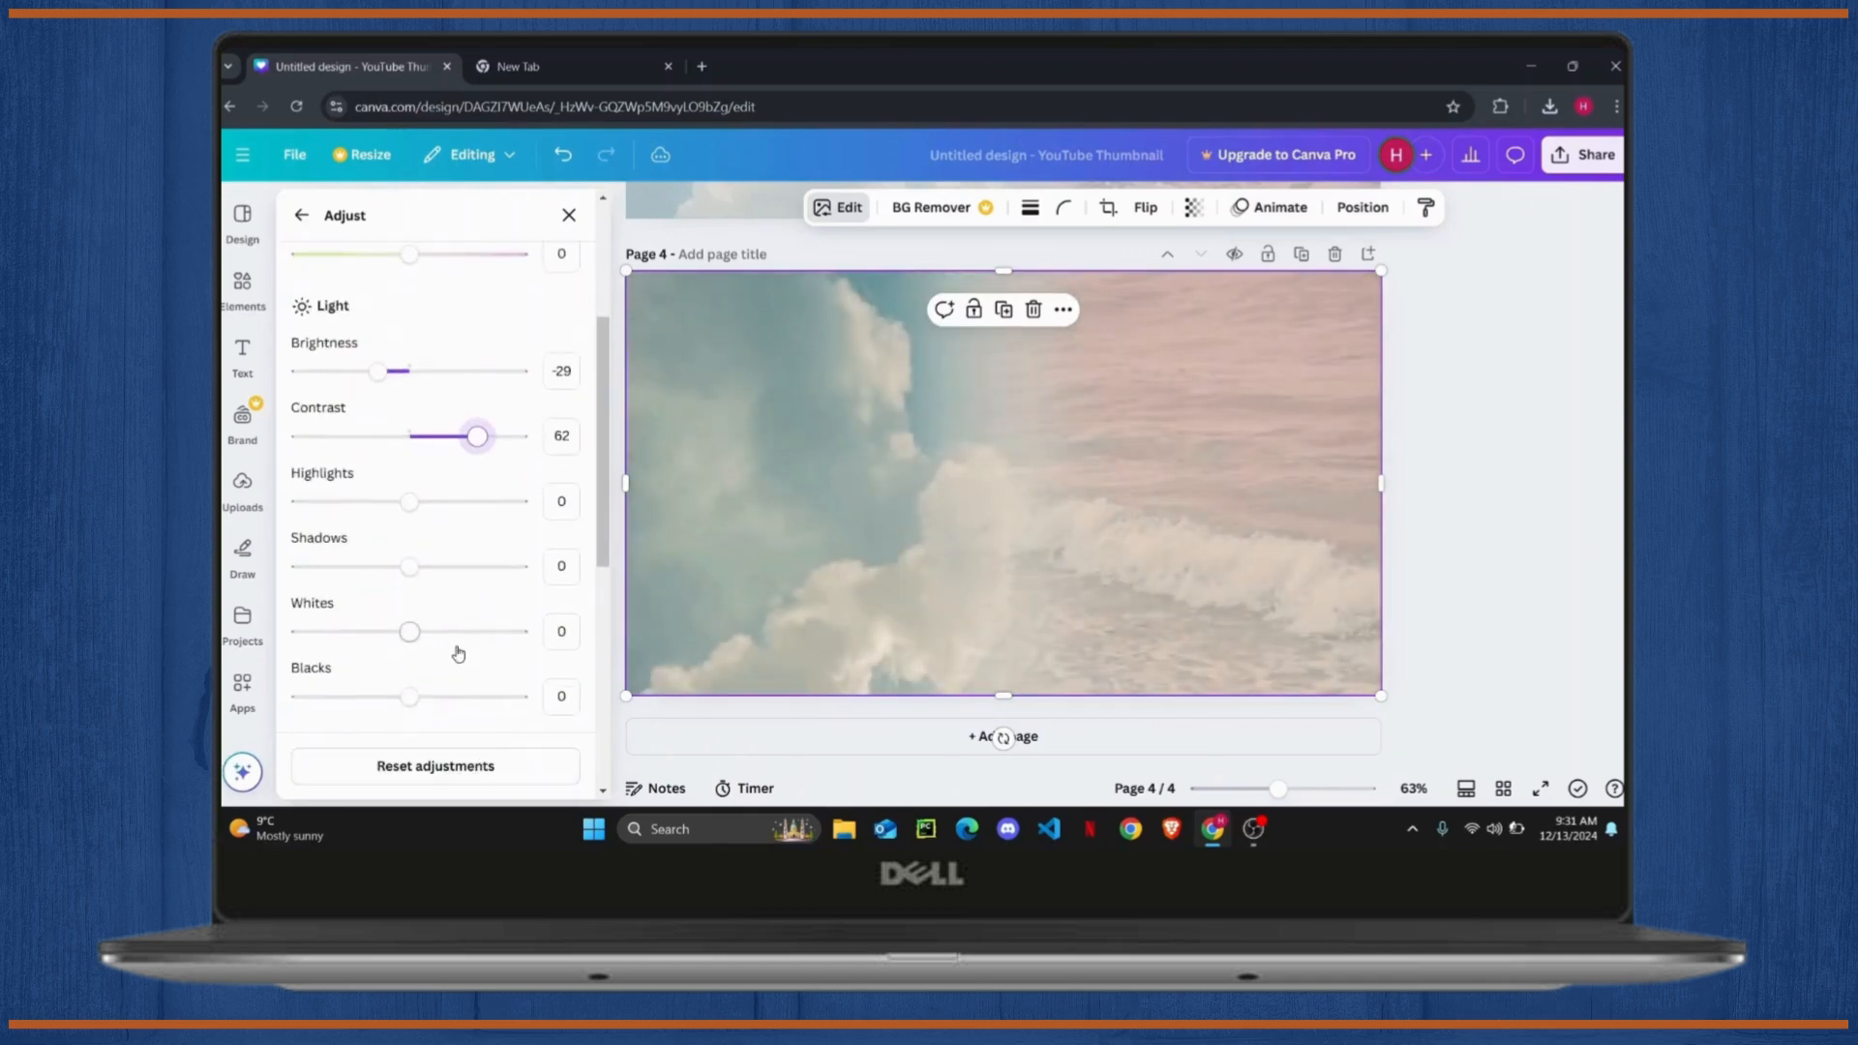
pyautogui.moveTo(402, 502); pyautogui.dragTo(542, 728)
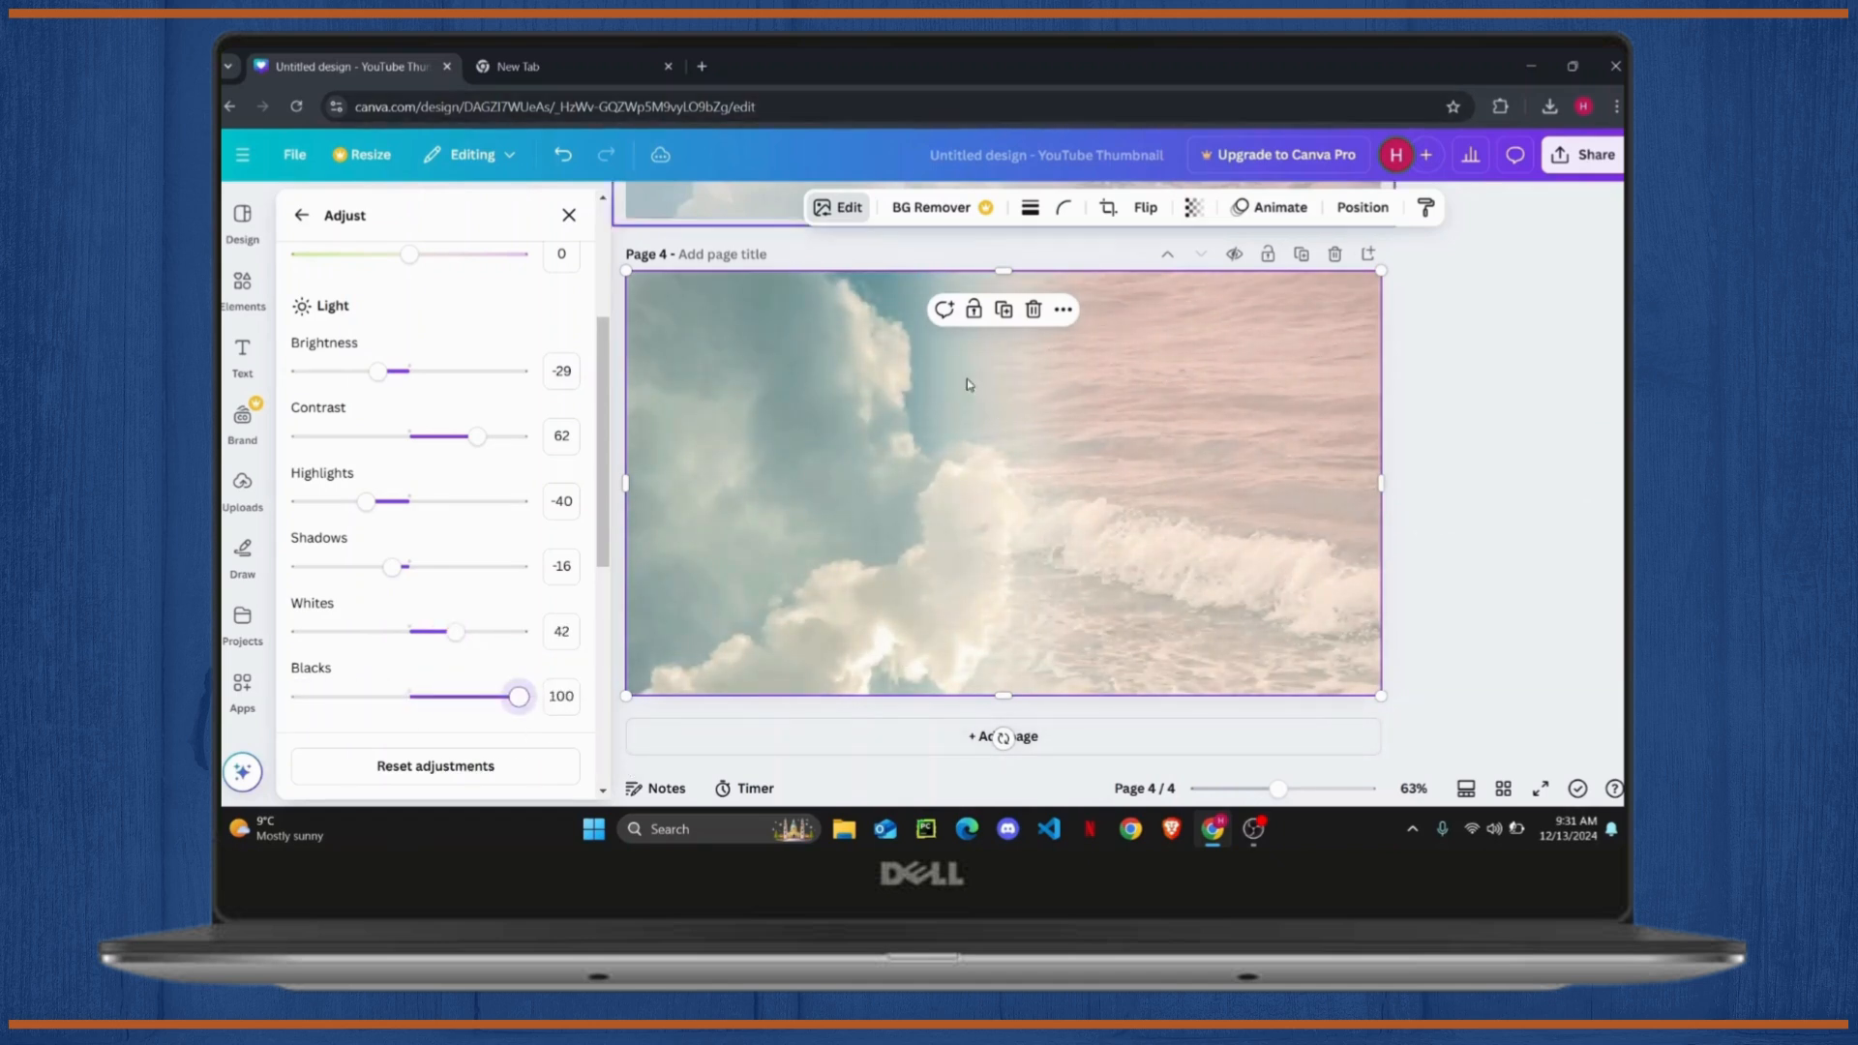
pyautogui.scroll(-3, 463, 486)
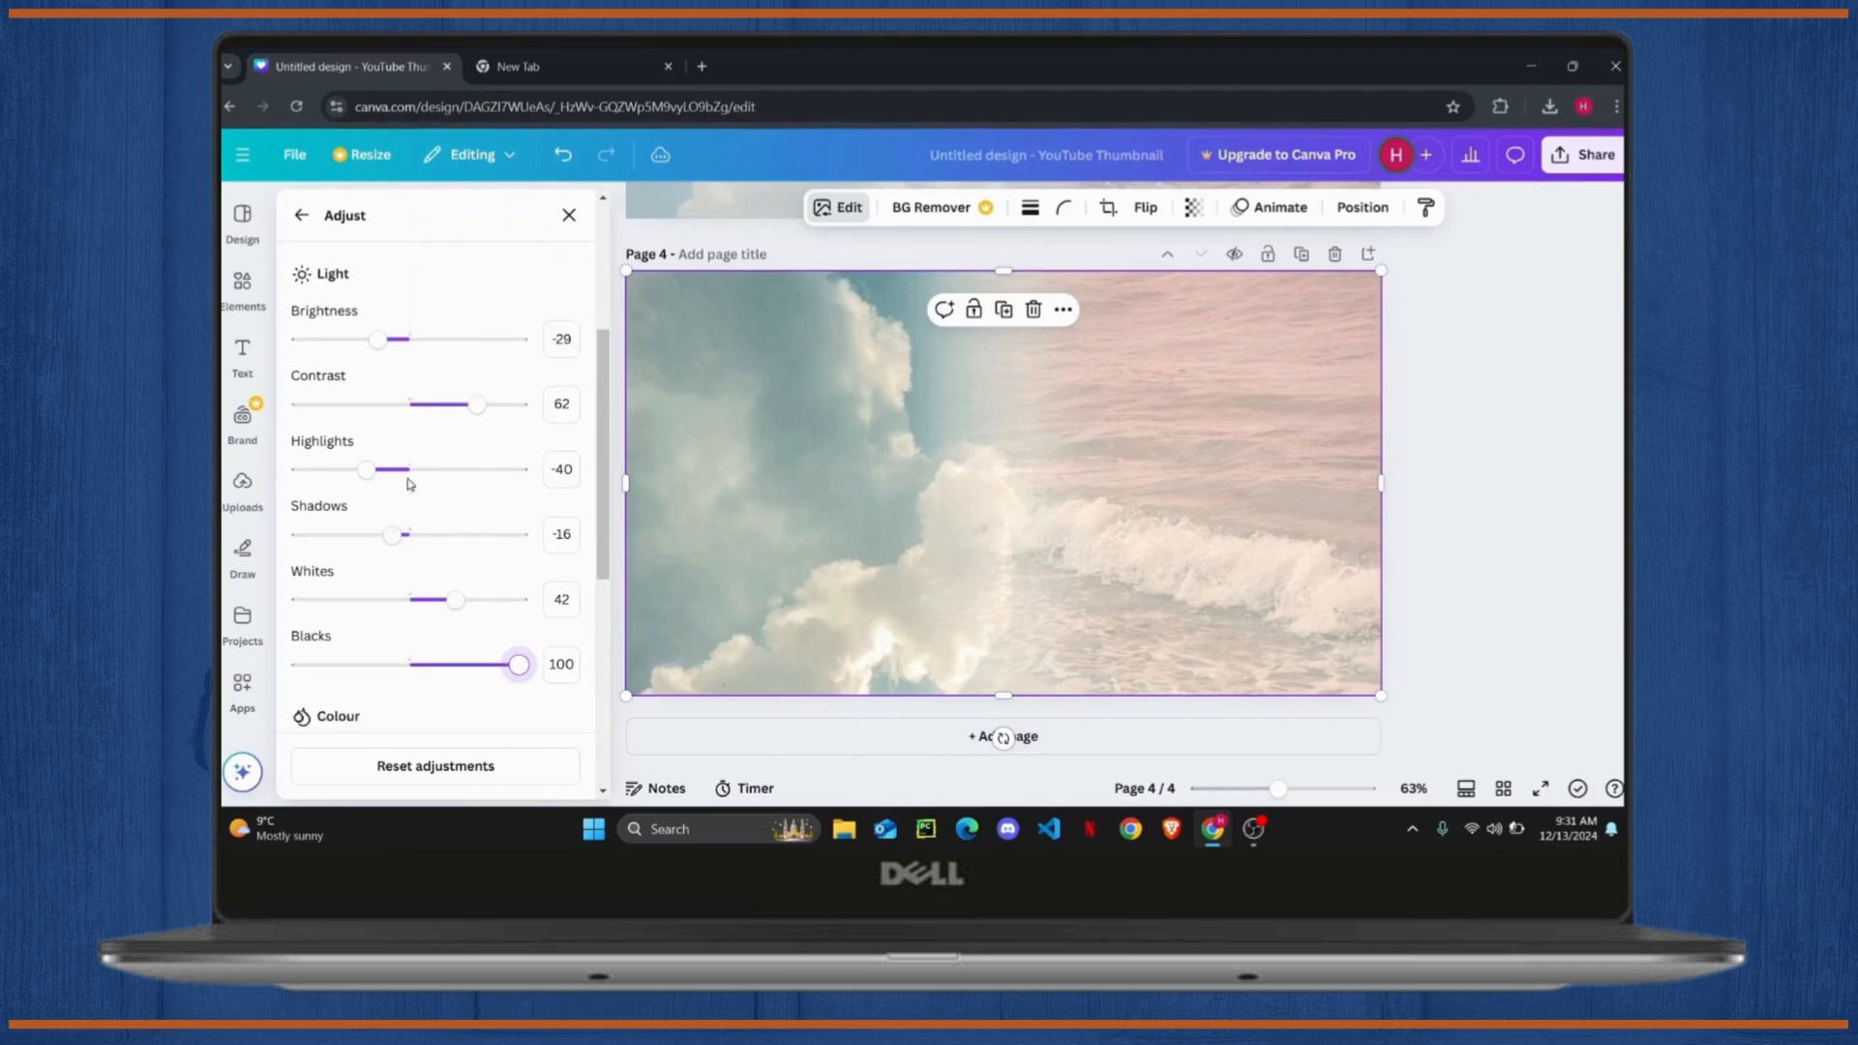
pyautogui.moveTo(407, 642); pyautogui.dragTo(559, 667)
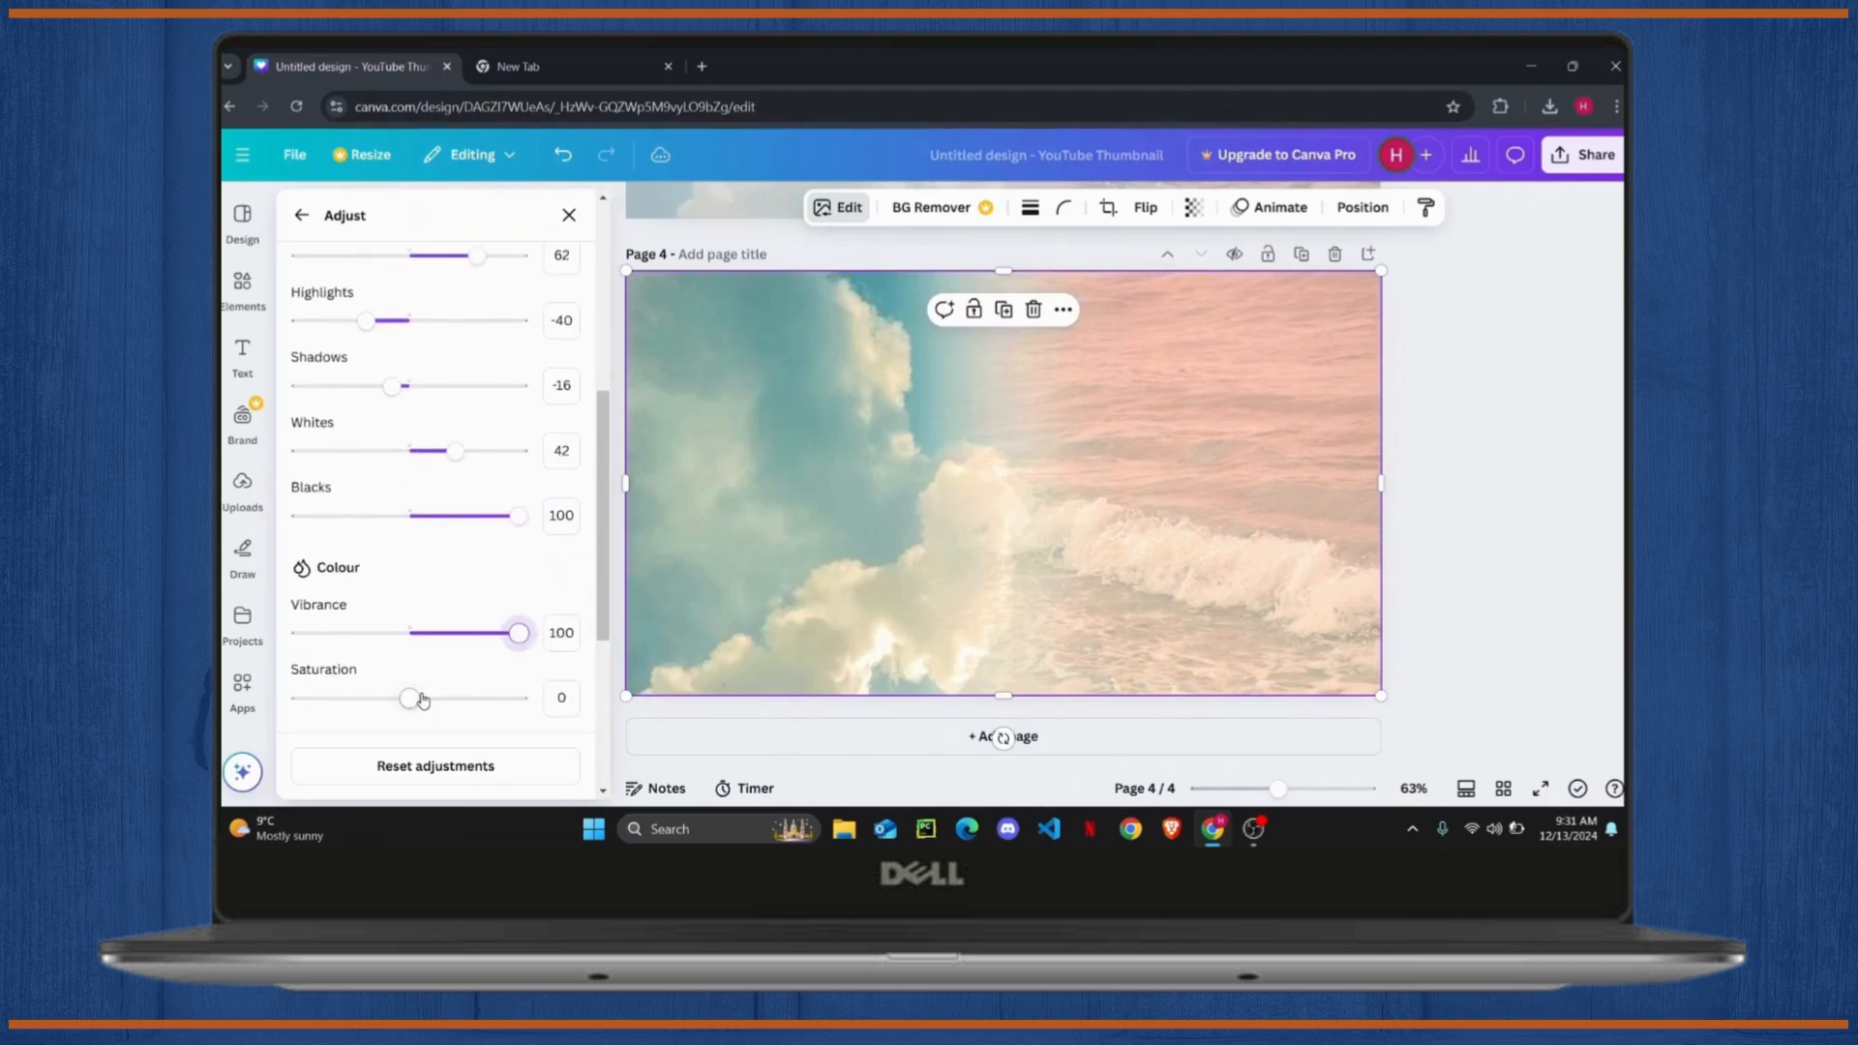
pyautogui.moveTo(423, 699)
pyautogui.mouseDown()
pyautogui.moveTo(514, 705)
pyautogui.moveTo(387, 716)
pyautogui.moveTo(421, 719)
pyautogui.mouseUp()
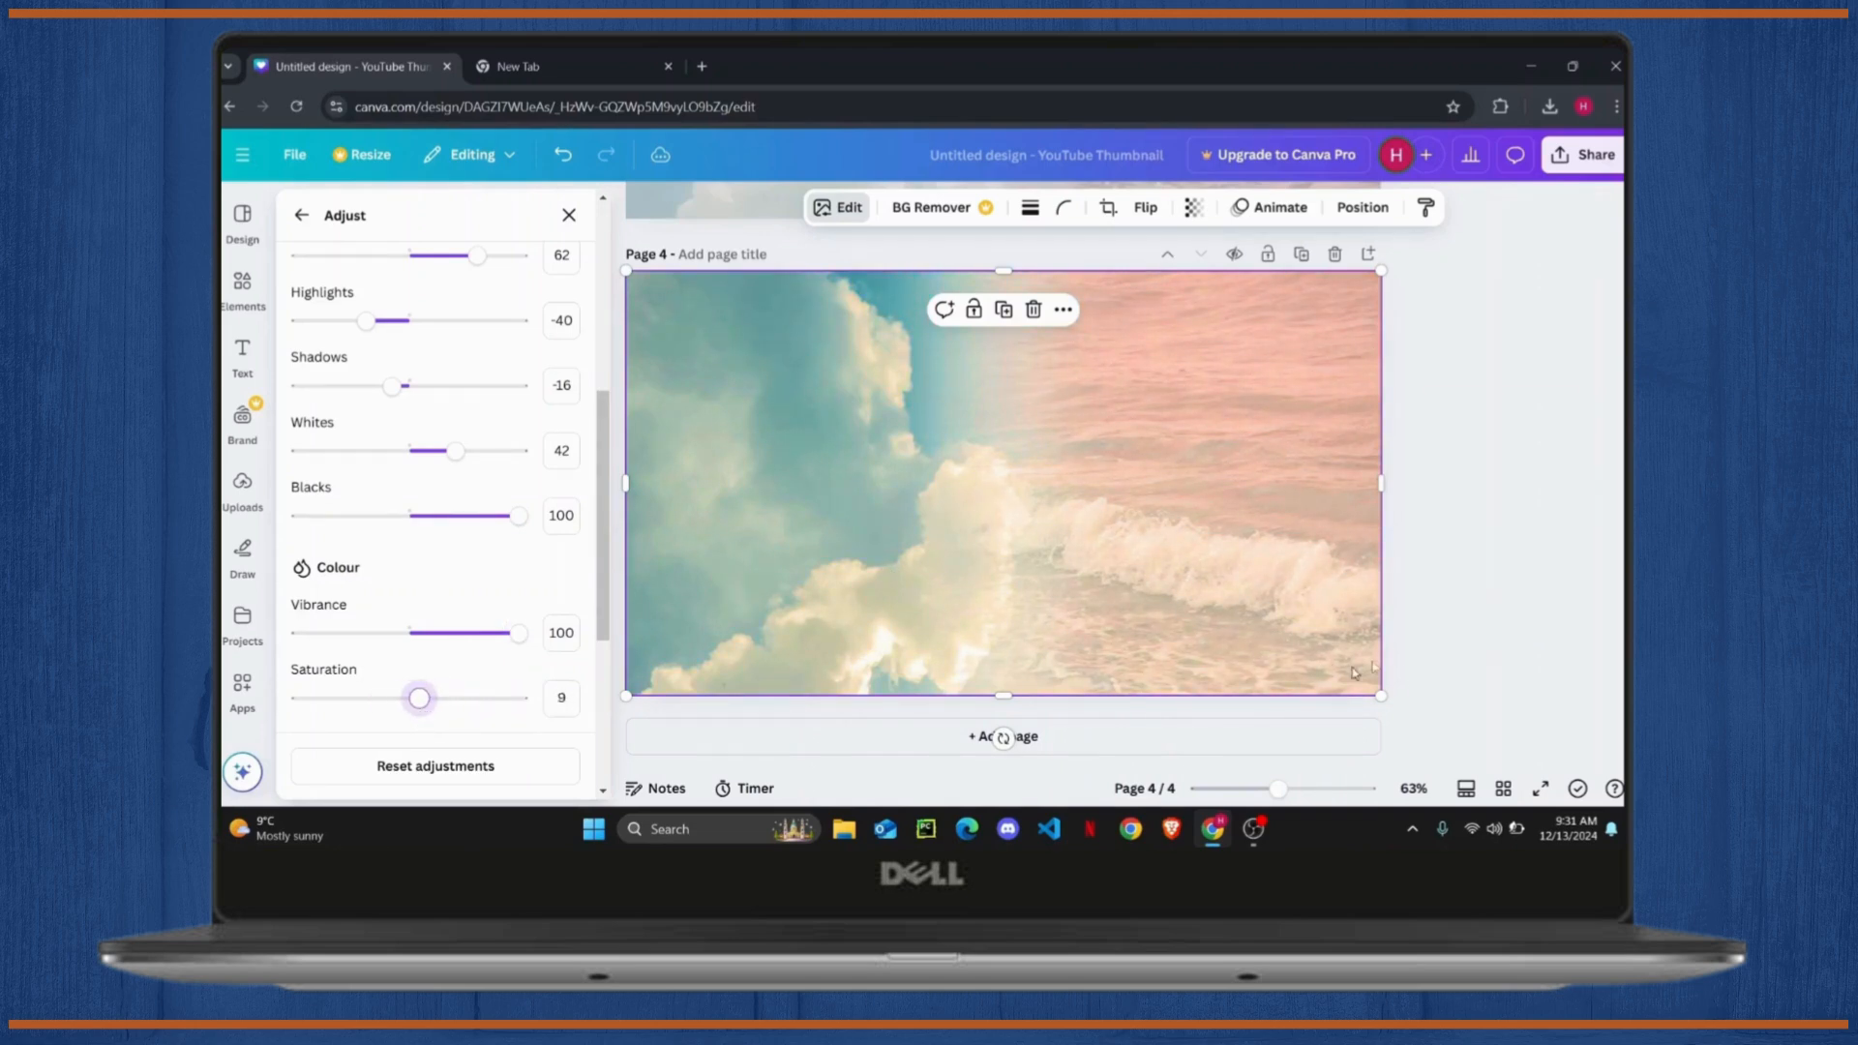